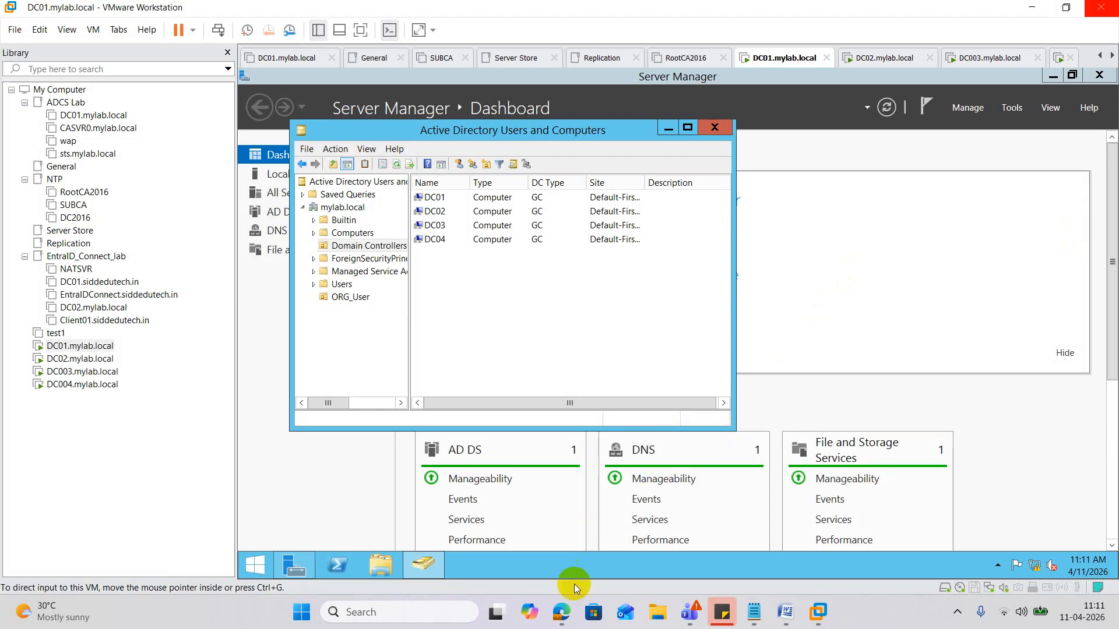
- Switch to Paint with a new blank canvas
mouse_move(565, 607)
click(484, 530)
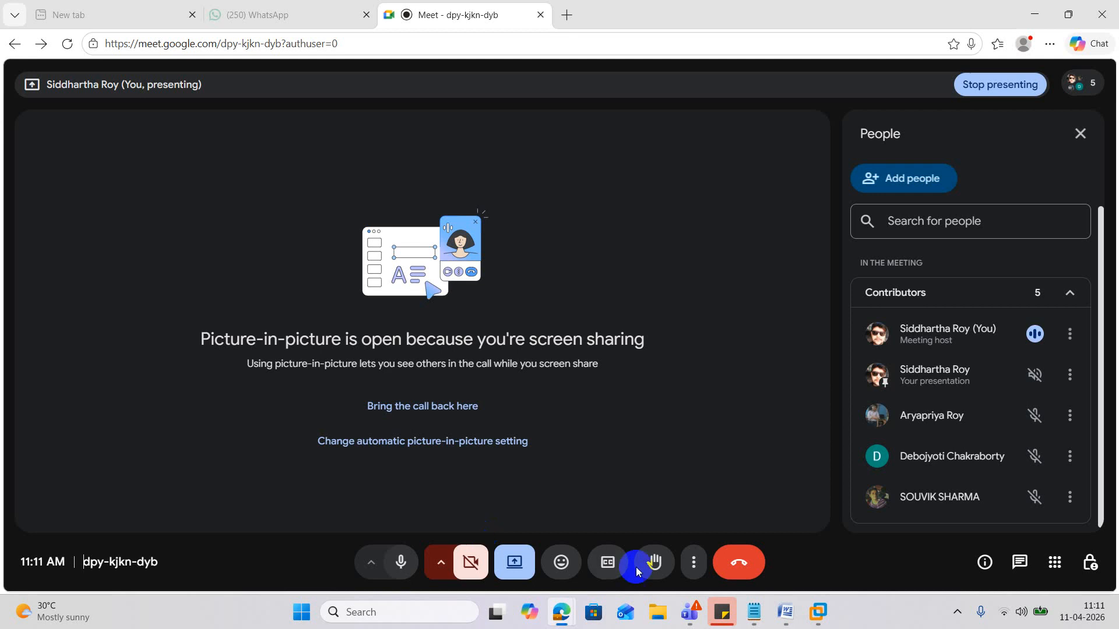
click(414, 609)
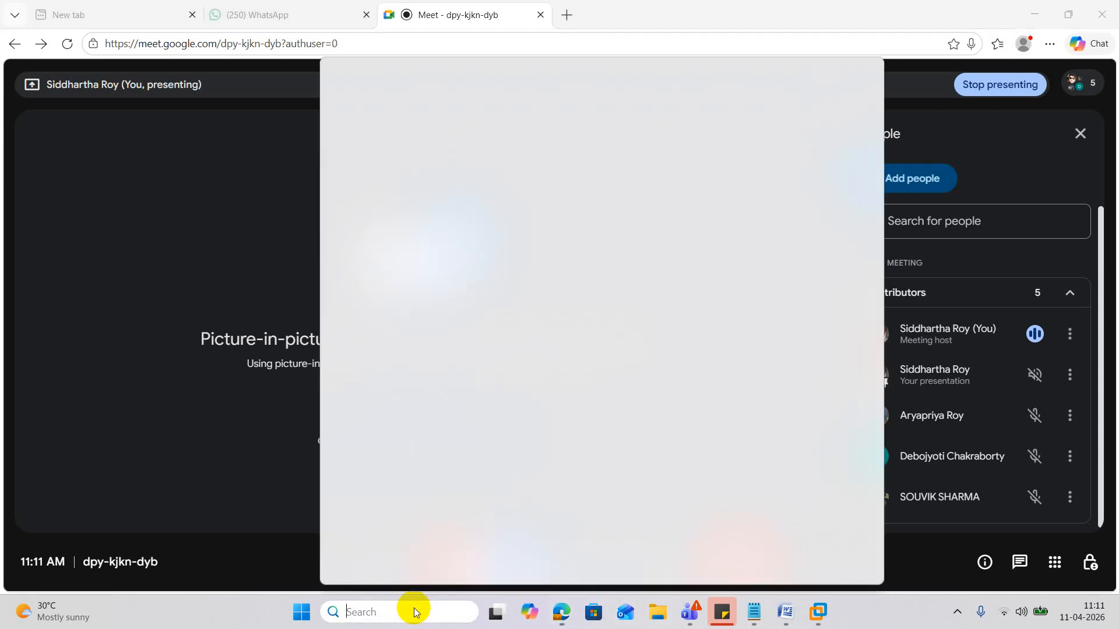
text(pain)
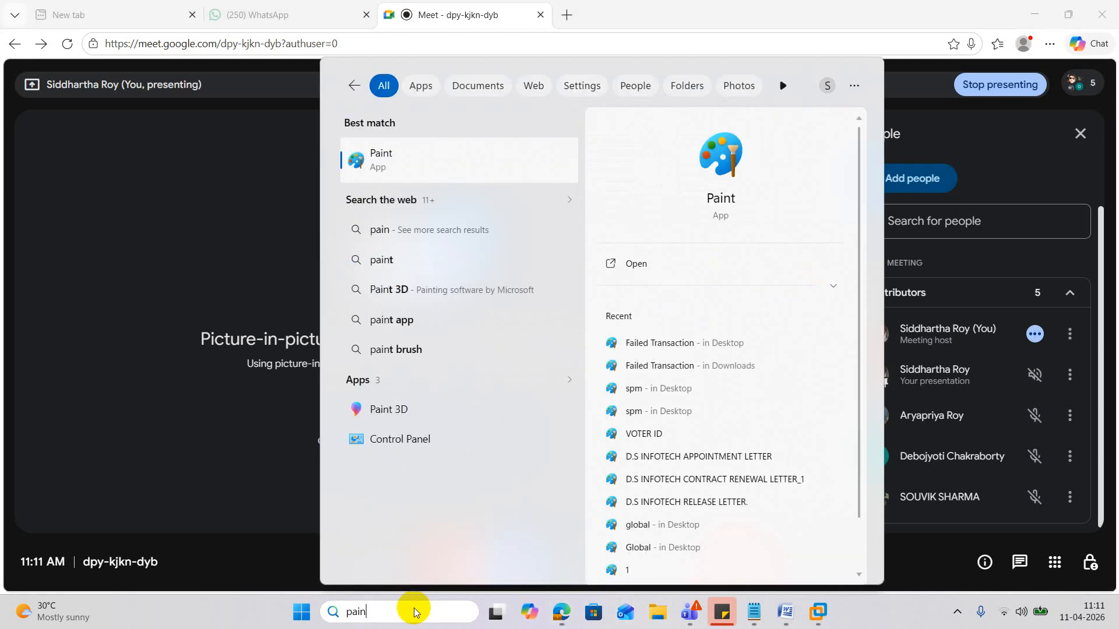
click(484, 173)
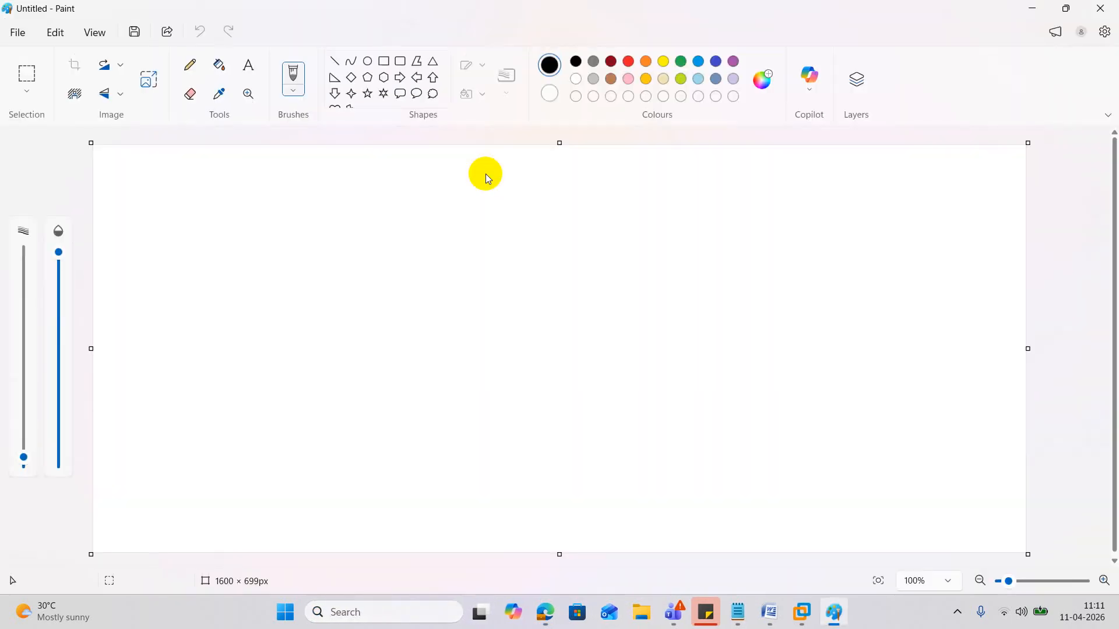
- Draw four black diamonds in a row across the upper canvas, shifting the fourth to line up with the others
click(354, 78)
drag(288, 181, 402, 285)
drag(462, 177, 588, 285)
drag(639, 177, 752, 271)
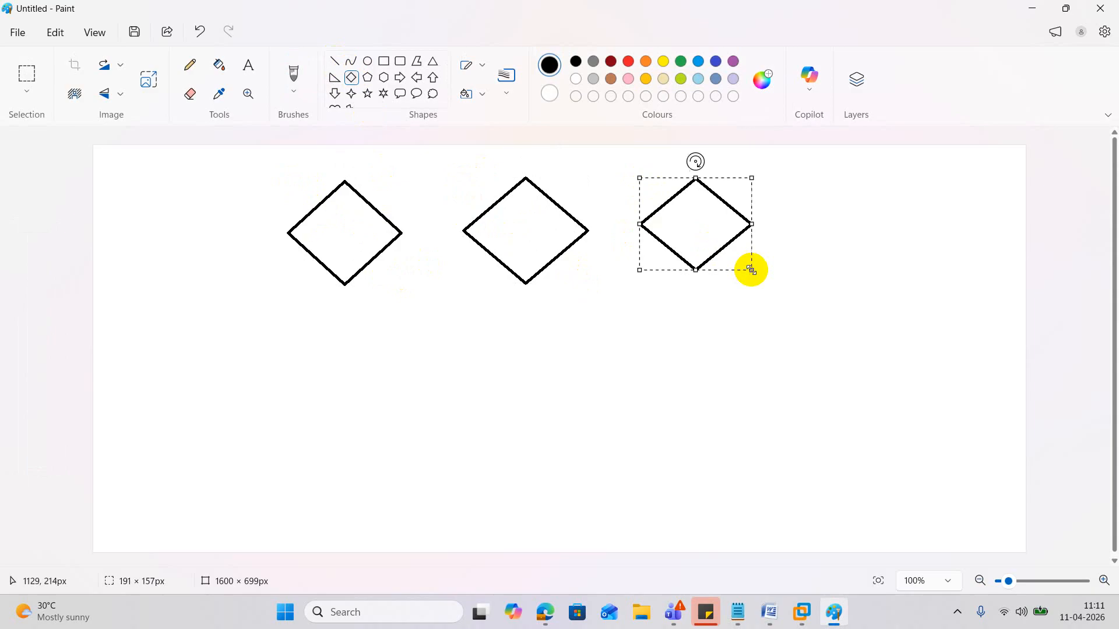
drag(789, 160, 917, 259)
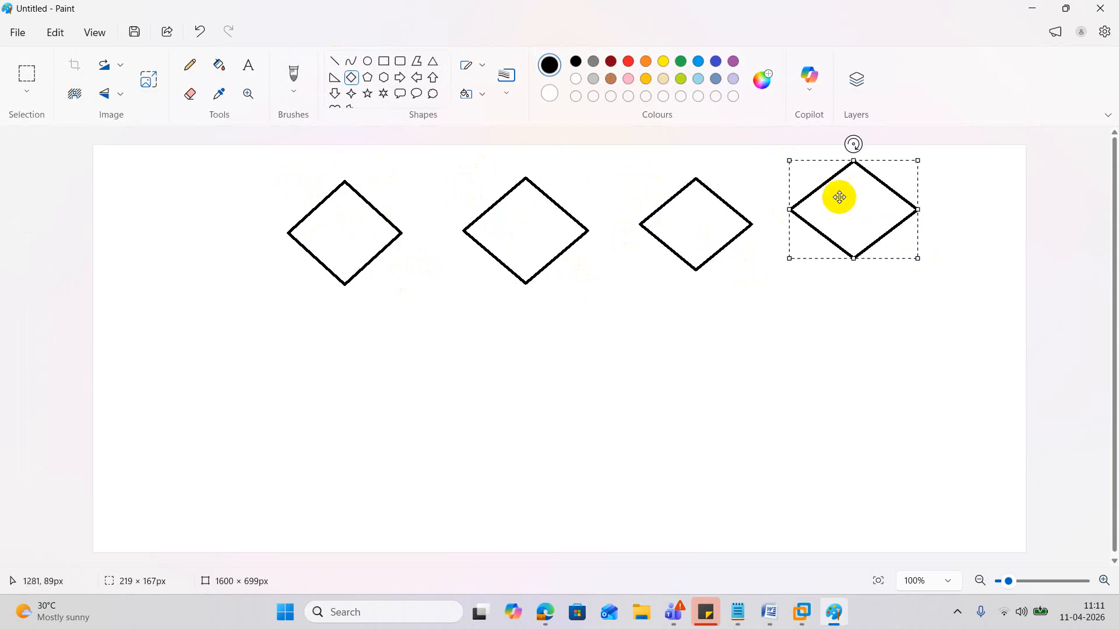
drag(839, 195, 873, 214)
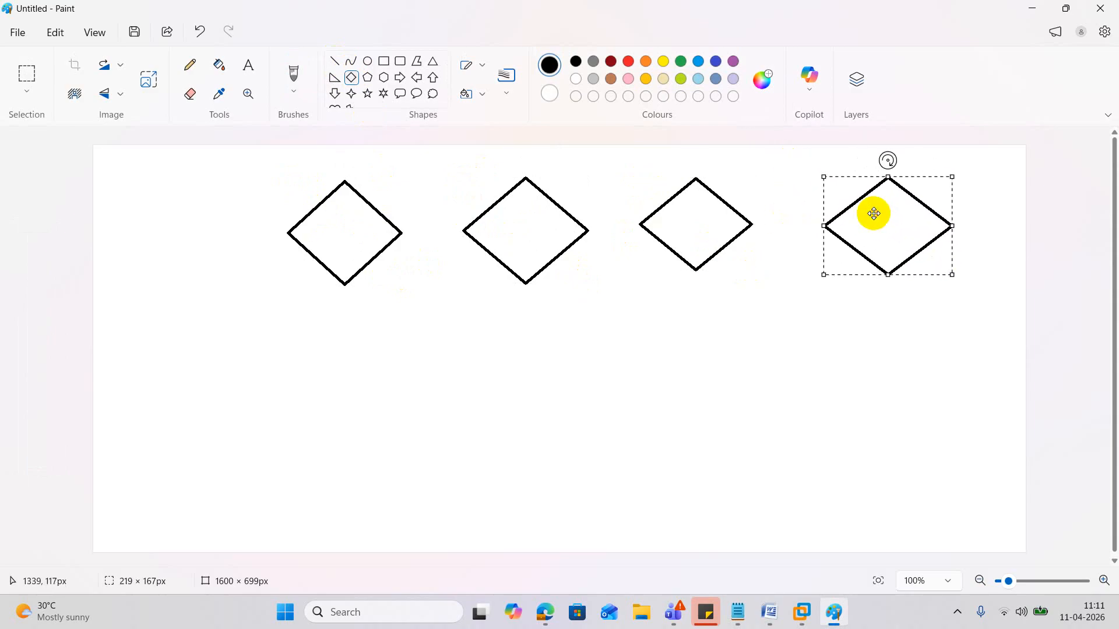
click(577, 411)
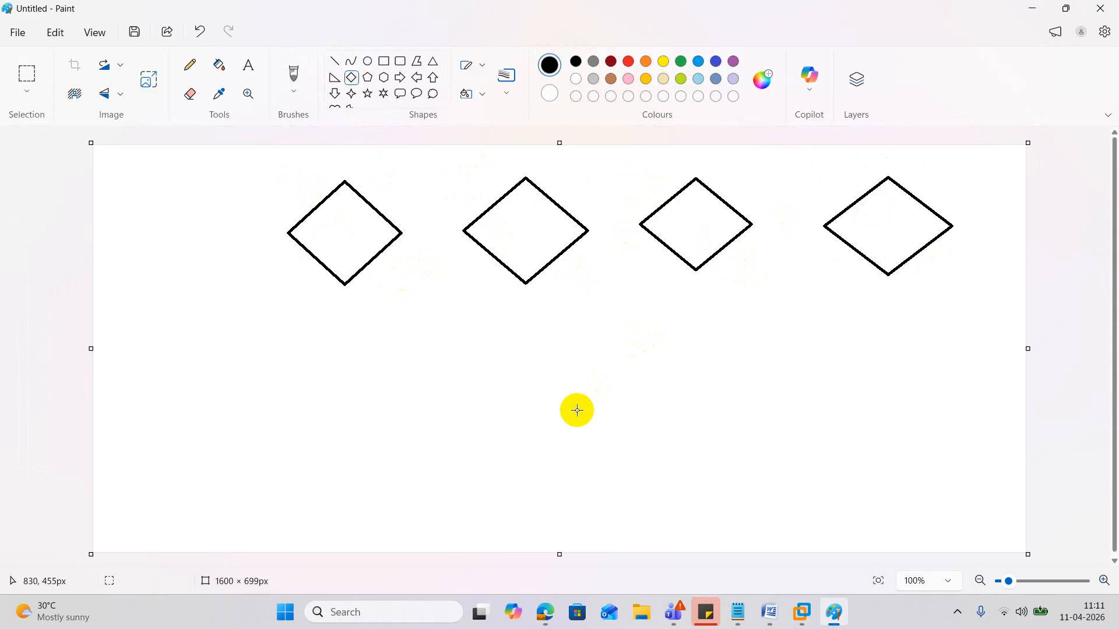
- Draw a rectangle about 570 × 276 px around the first two diamonds
click(383, 63)
drag(268, 162, 600, 322)
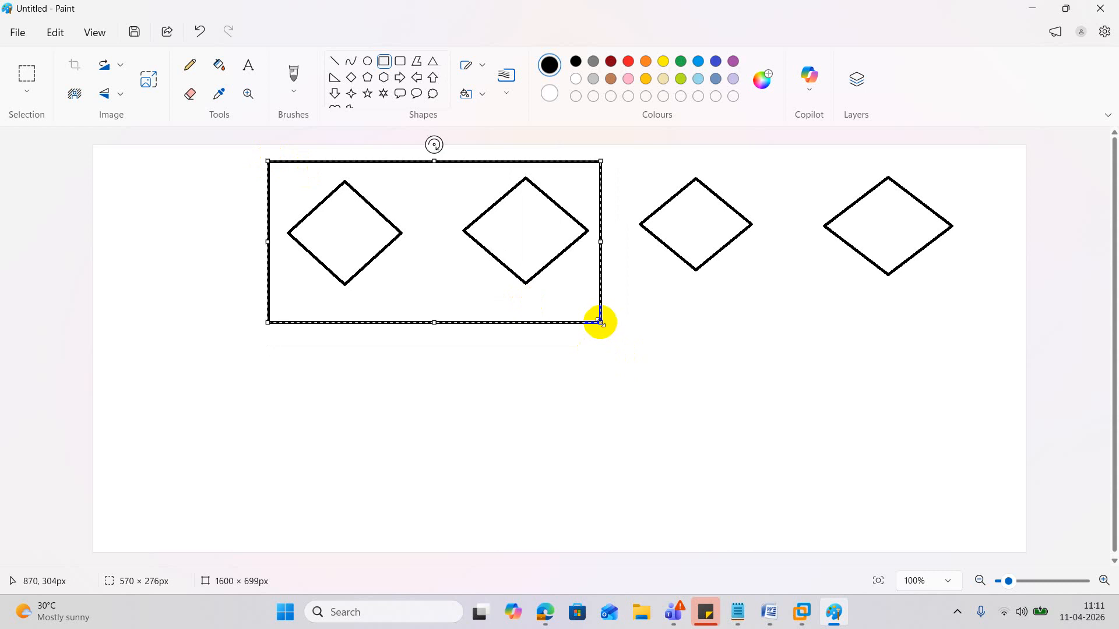
drag(733, 376, 626, 182)
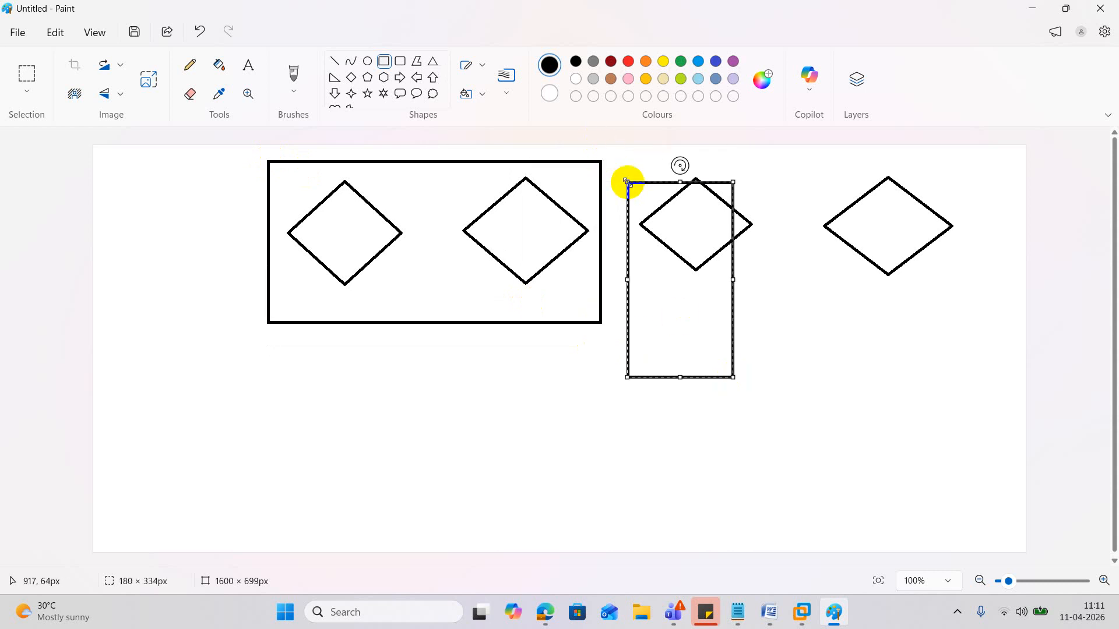
click(798, 318)
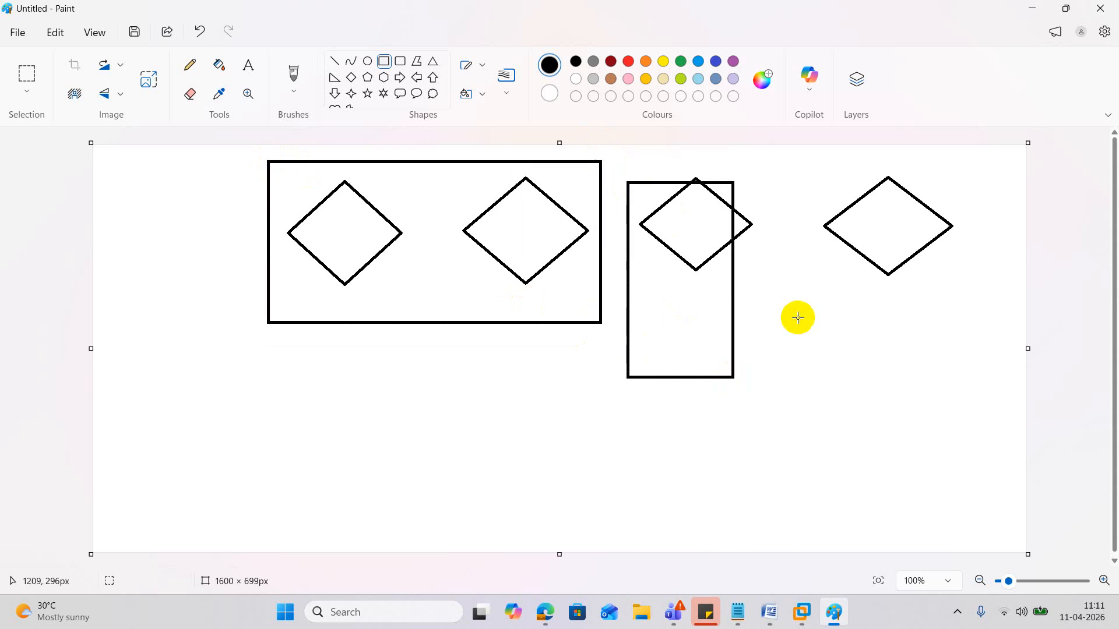
key(ctrl+z)
- Draw a second rectangle enclosing the third and fourth diamonds
drag(628, 155, 989, 298)
click(820, 433)
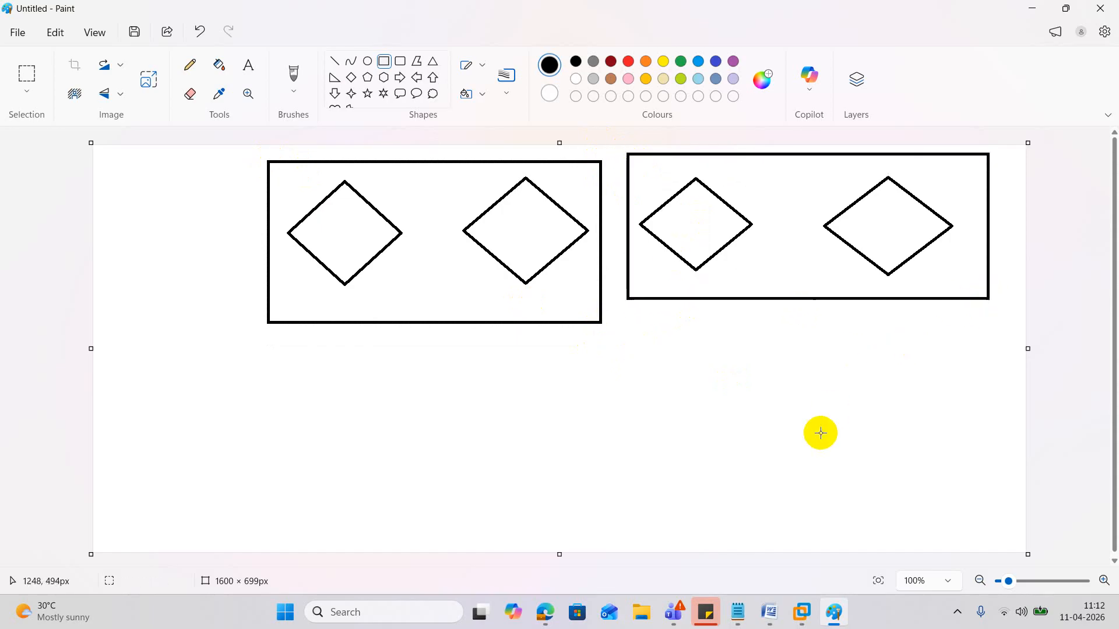
- Move the boxed third and fourth diamonds to the canvas's lower-right area and the other boxed pair to its upper-left corner
click(34, 74)
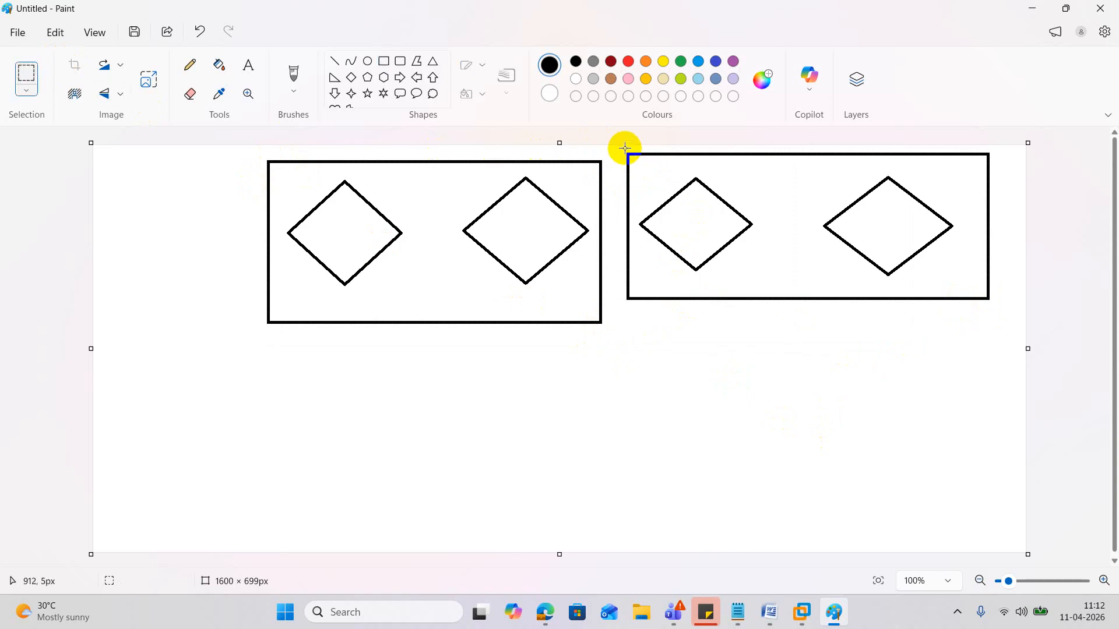
drag(624, 148, 991, 302)
drag(841, 217, 846, 431)
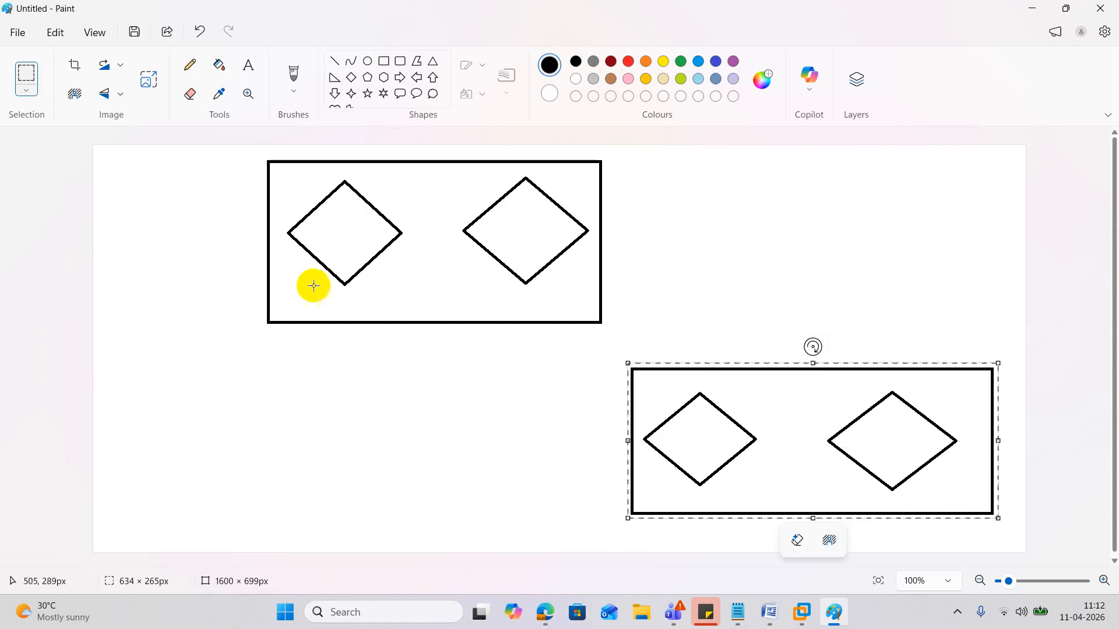
drag(262, 154, 604, 330)
drag(536, 268, 387, 266)
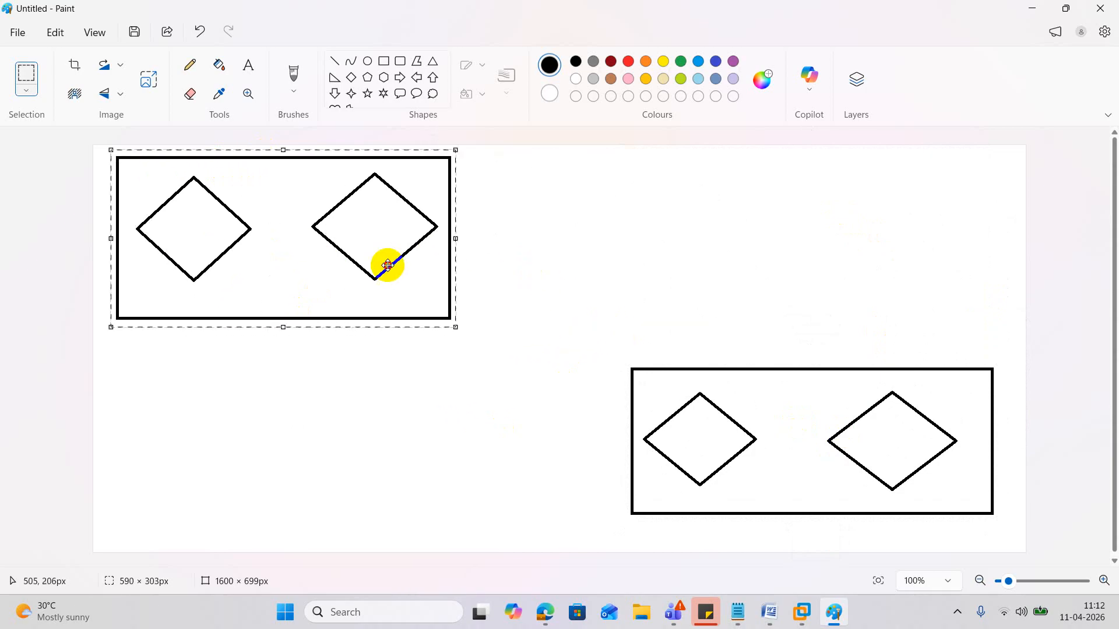
click(538, 270)
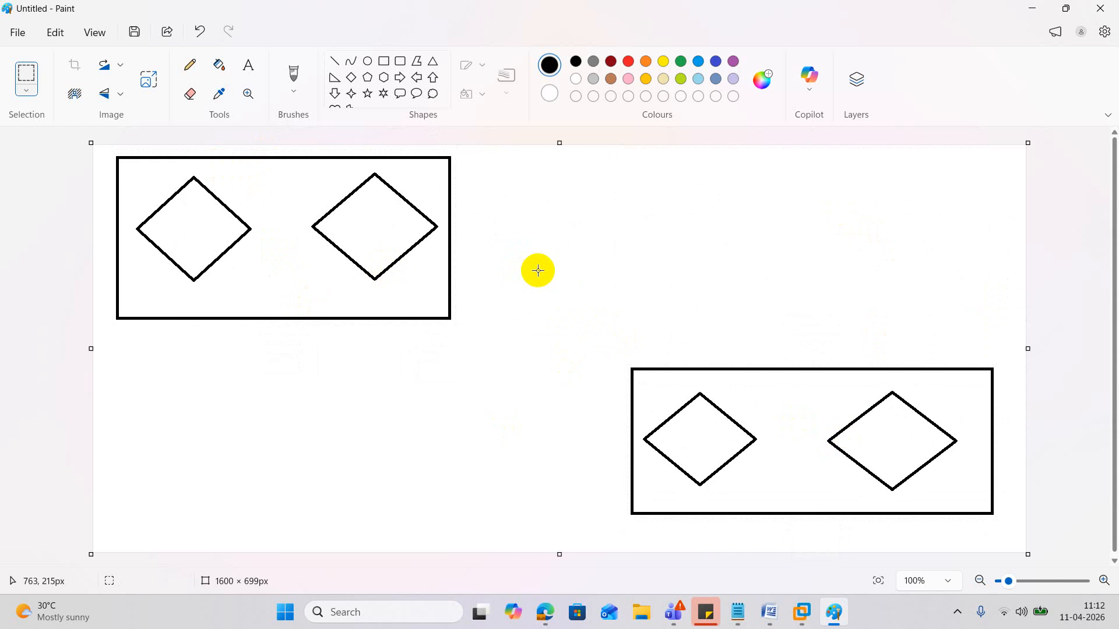
- Draw a black check mark in the upper box's first diamond with the brush
click(194, 68)
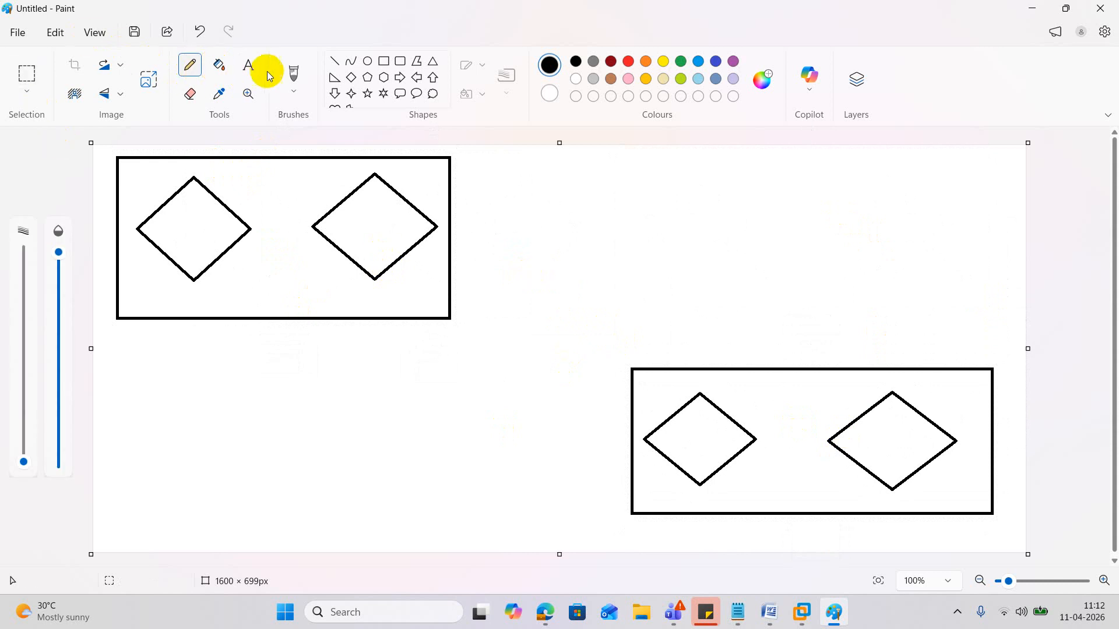
click(292, 75)
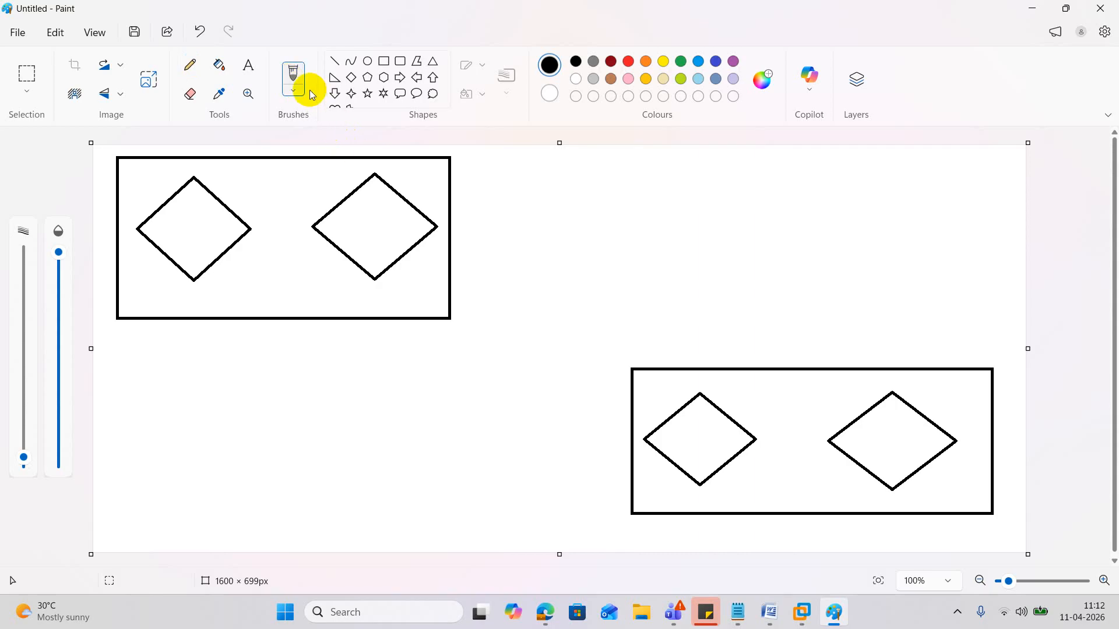
click(294, 93)
click(404, 120)
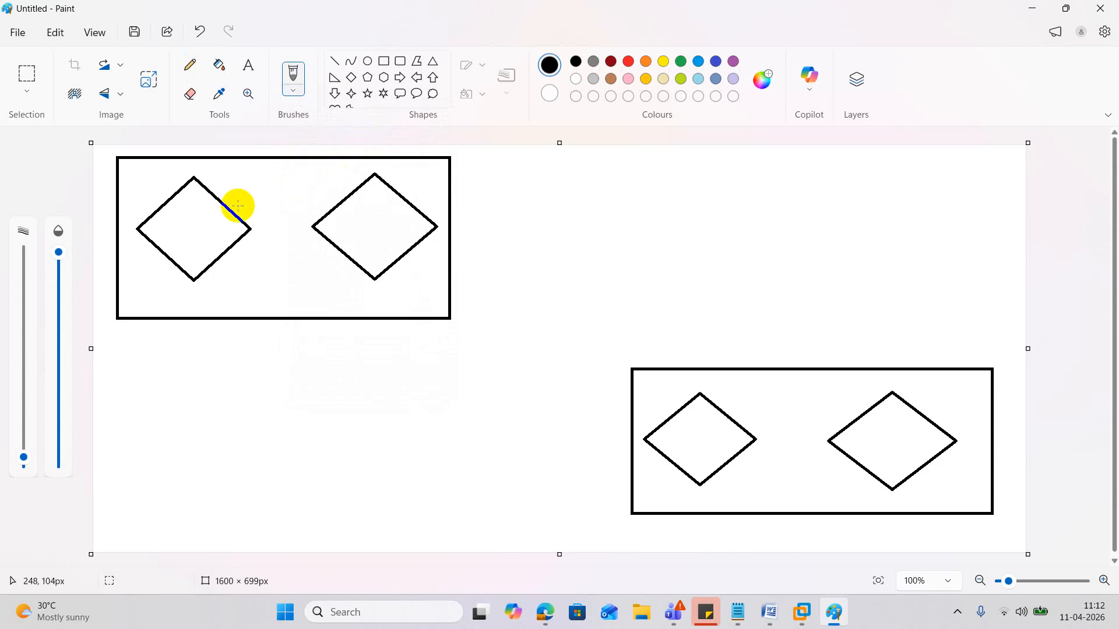
drag(189, 209, 212, 185)
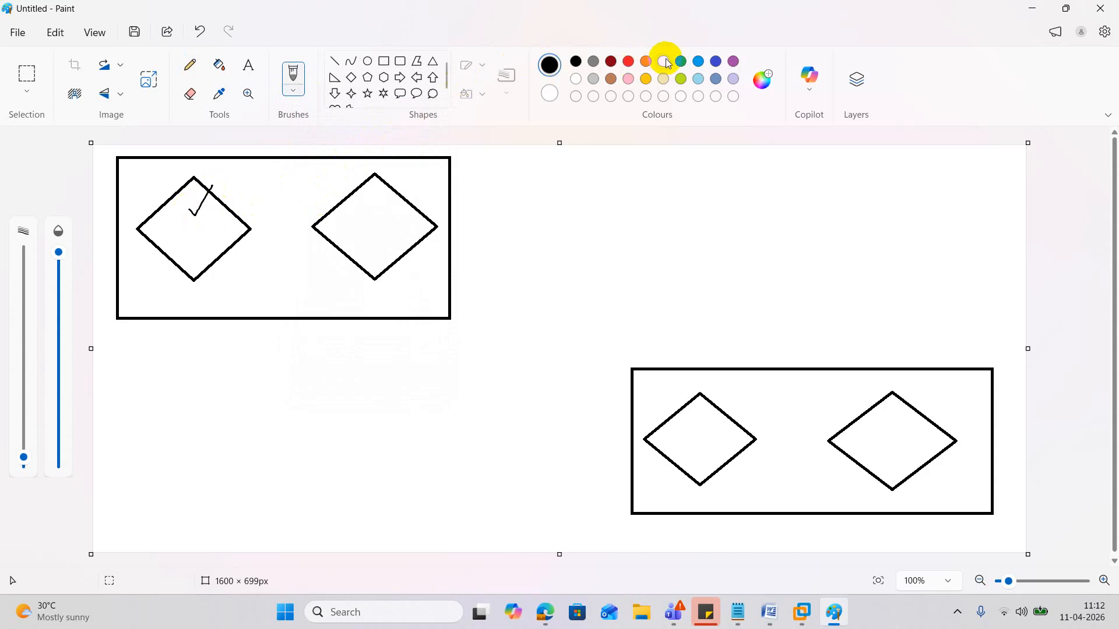
- Draw green check marks on the upper box's second diamond and on both diamonds in the lower box
click(681, 61)
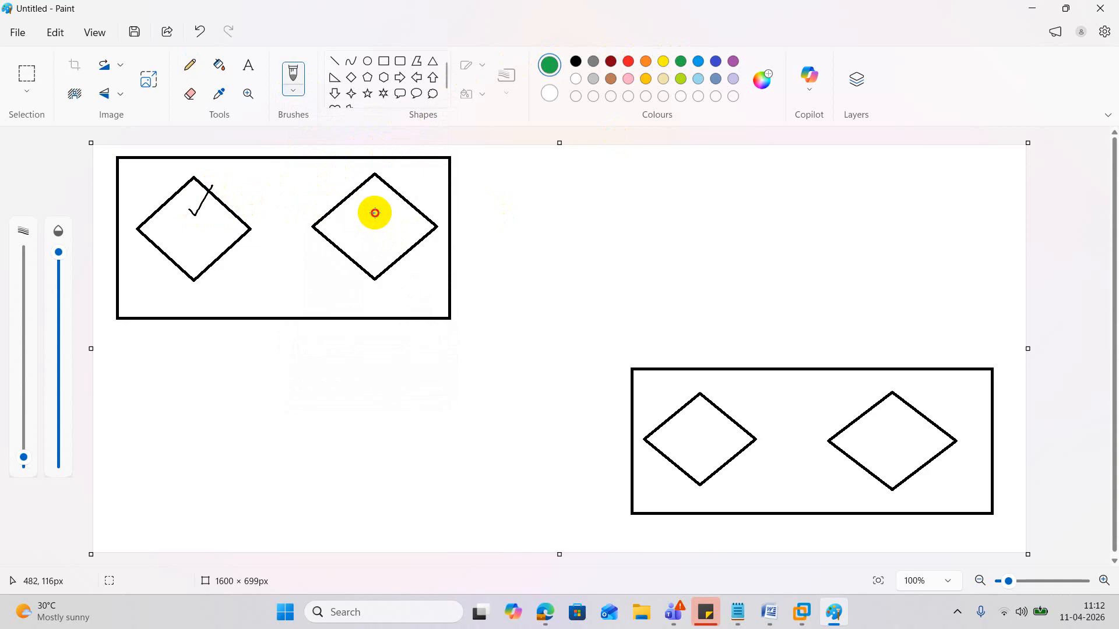
drag(374, 212, 423, 198)
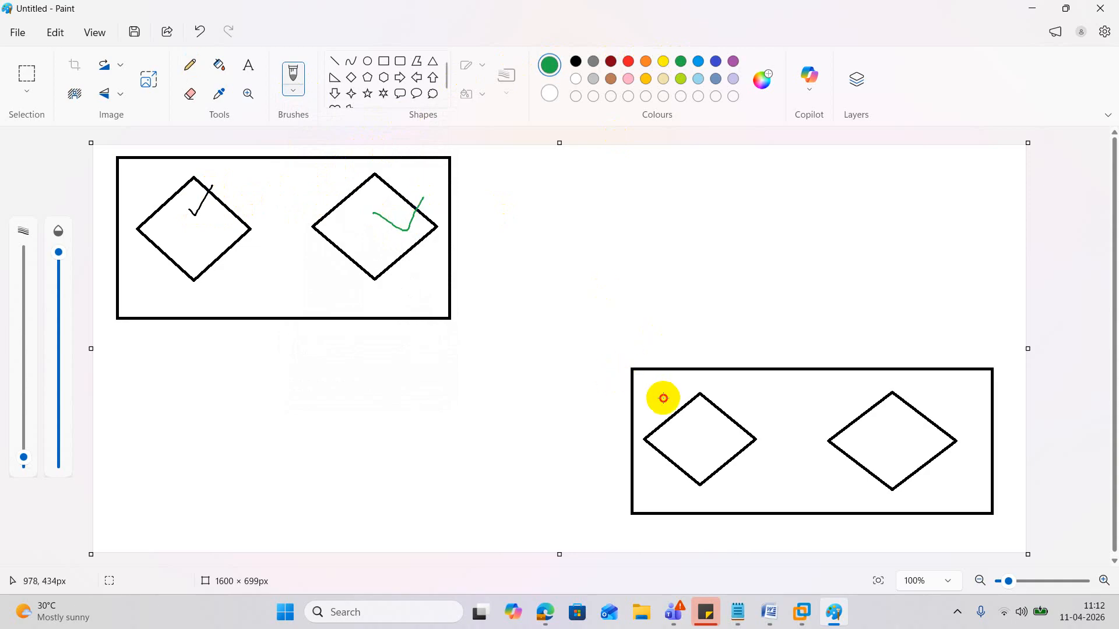
drag(663, 398, 714, 390)
drag(844, 400, 892, 392)
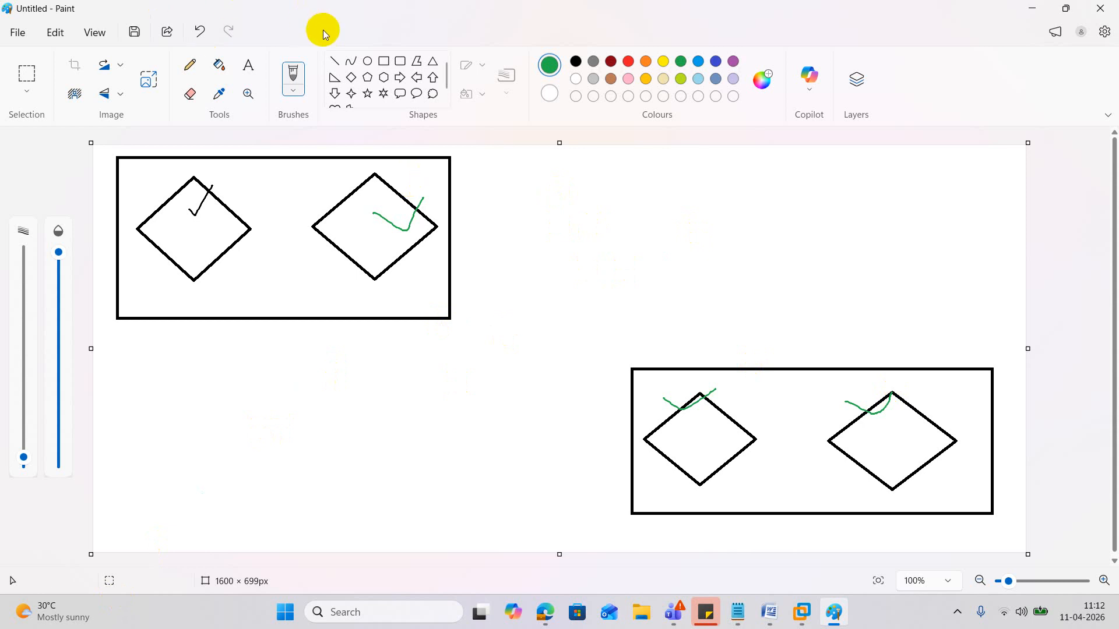
- Draw a green circle in the space beside the lower box
click(368, 62)
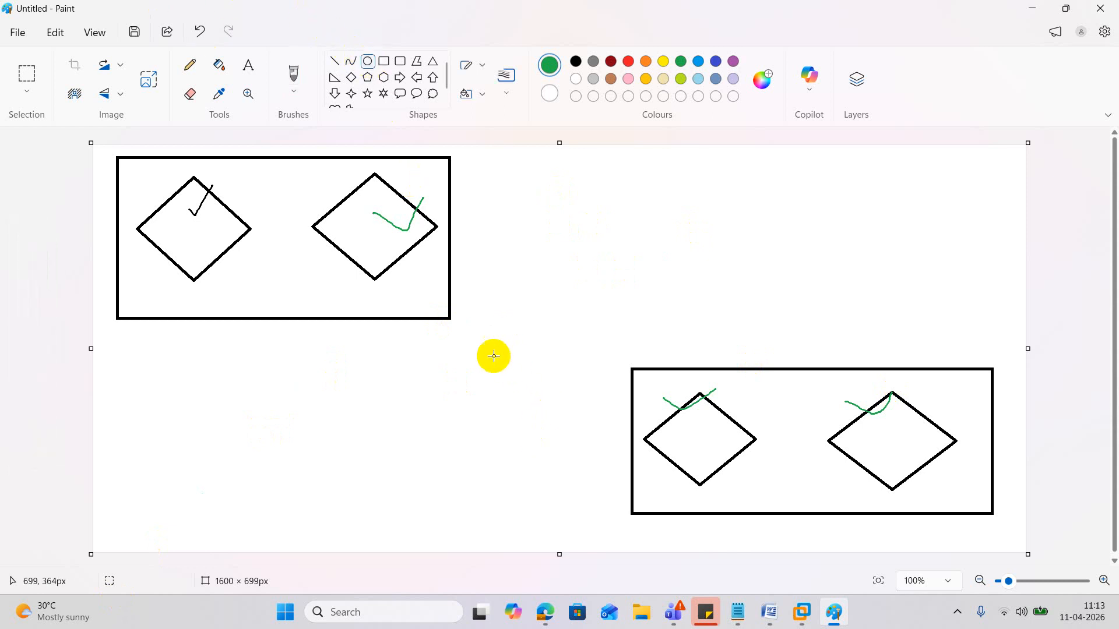
drag(491, 353, 589, 449)
click(540, 491)
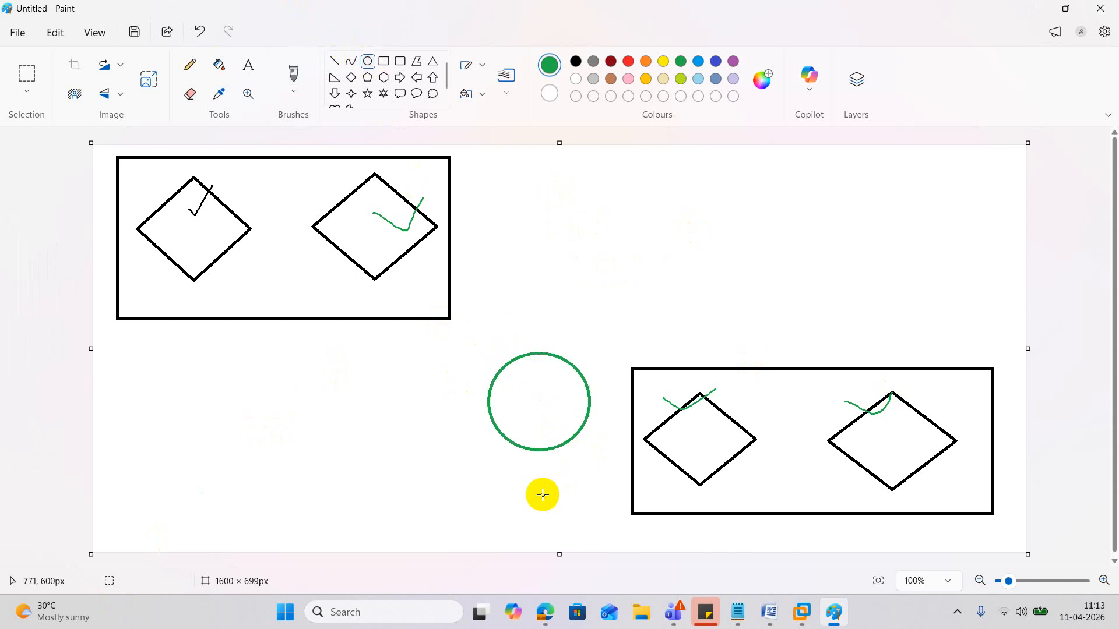
- Label the green circle with the text "Application Partition" inside it
click(247, 66)
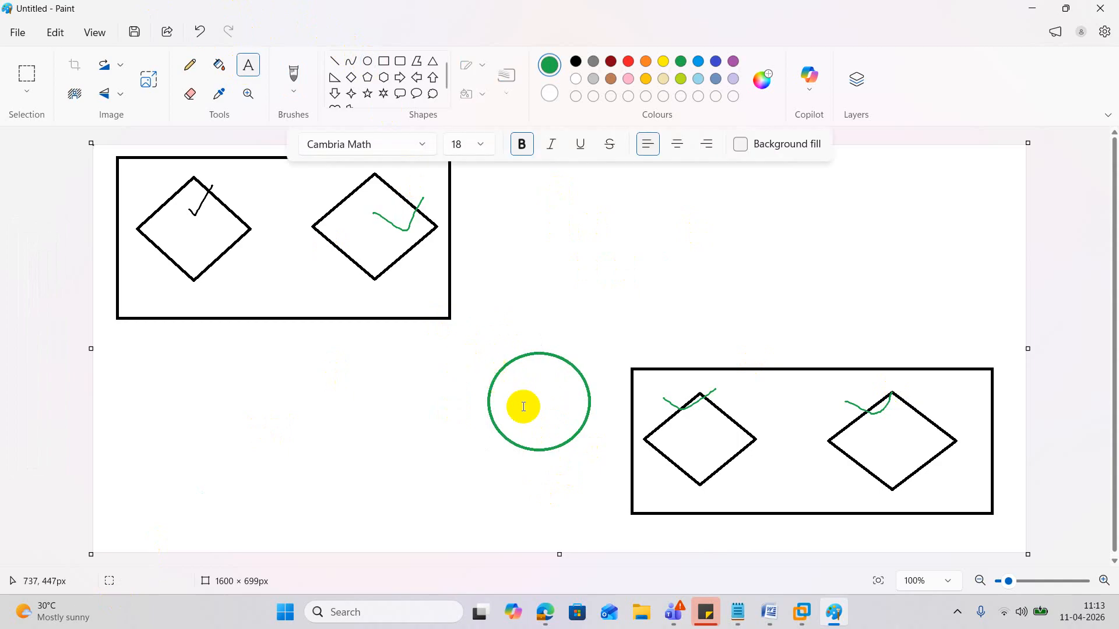
drag(503, 394, 585, 400)
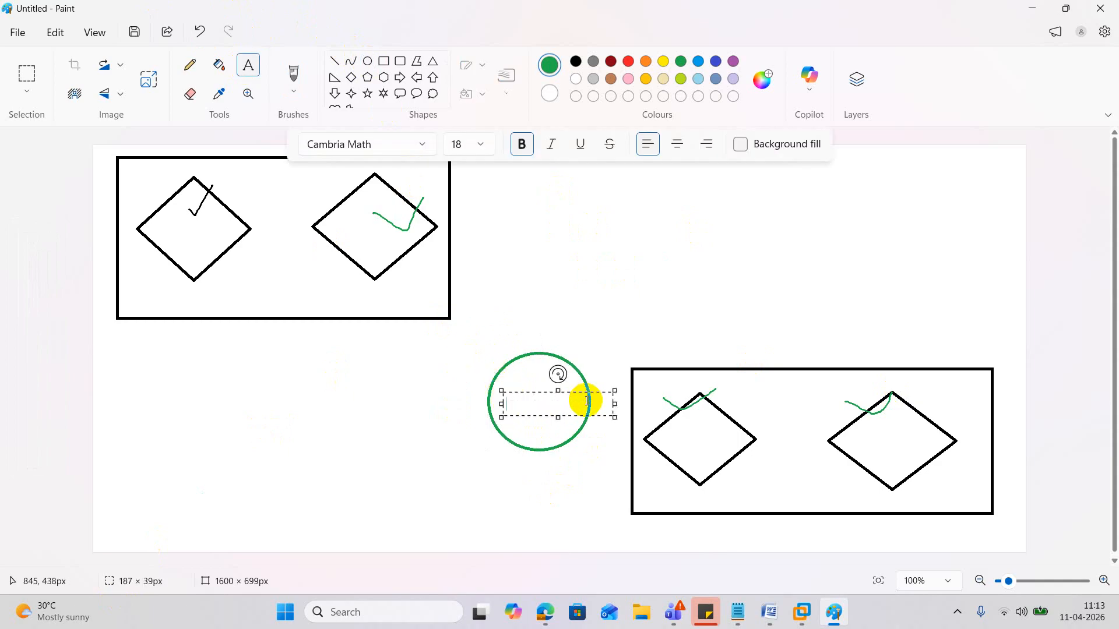
text(Application Partition)
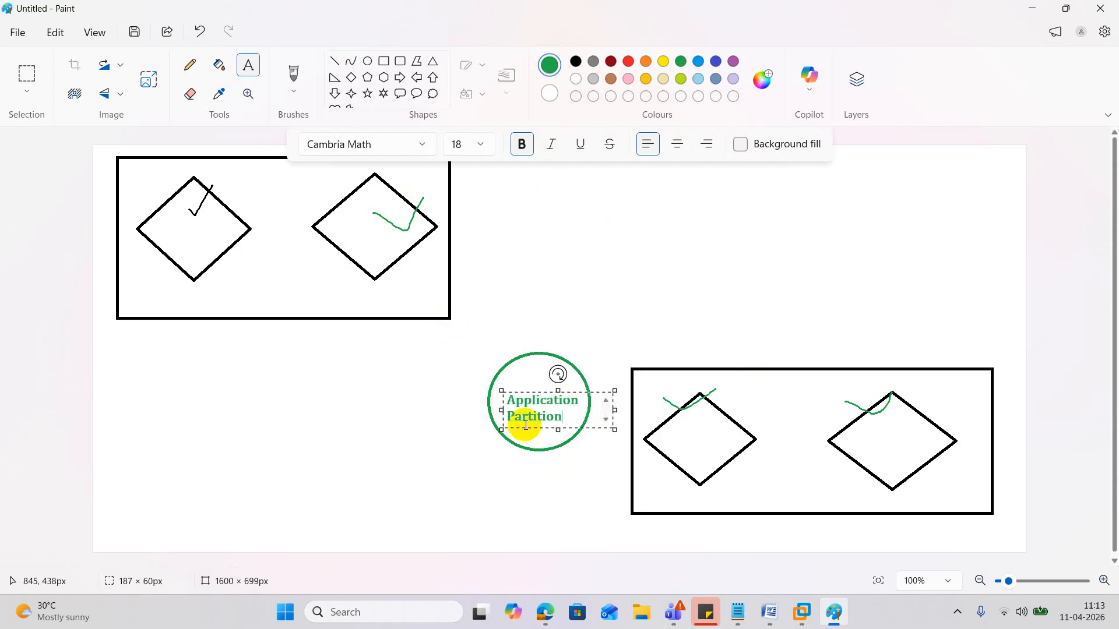
click(519, 487)
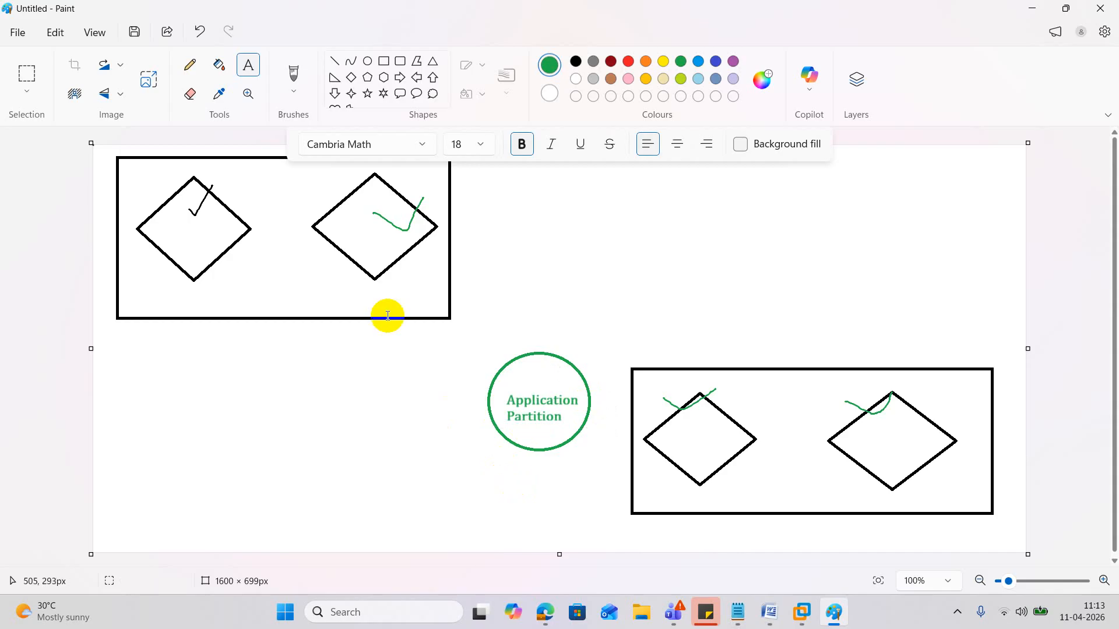
- Fill the upper box's second diamond and the lower box's first diamond with blue
click(220, 66)
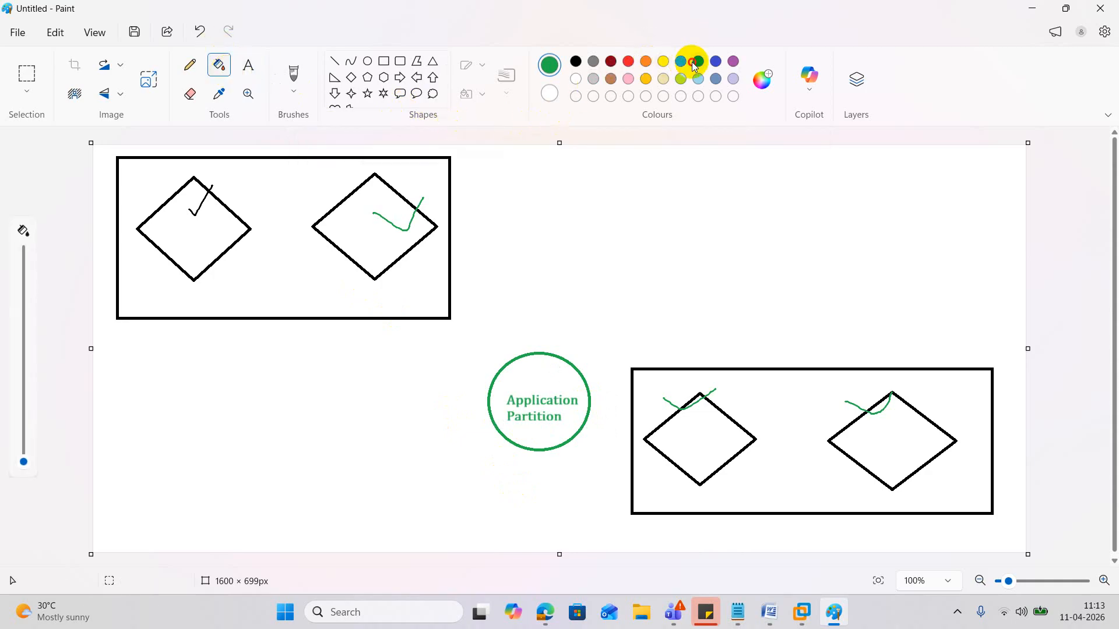
click(697, 62)
click(379, 215)
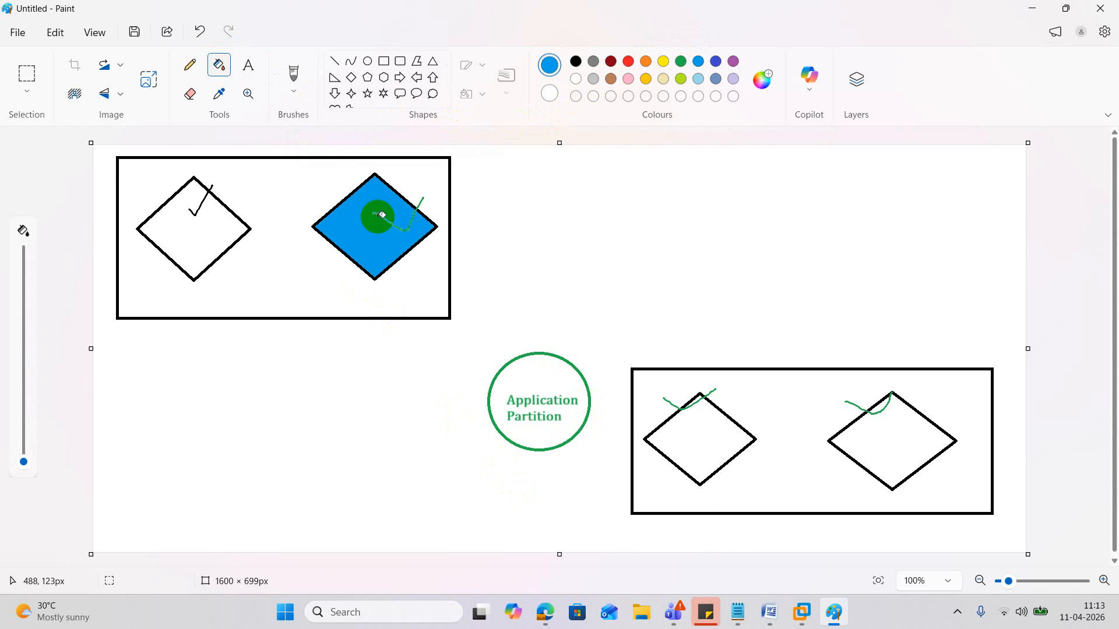
click(689, 437)
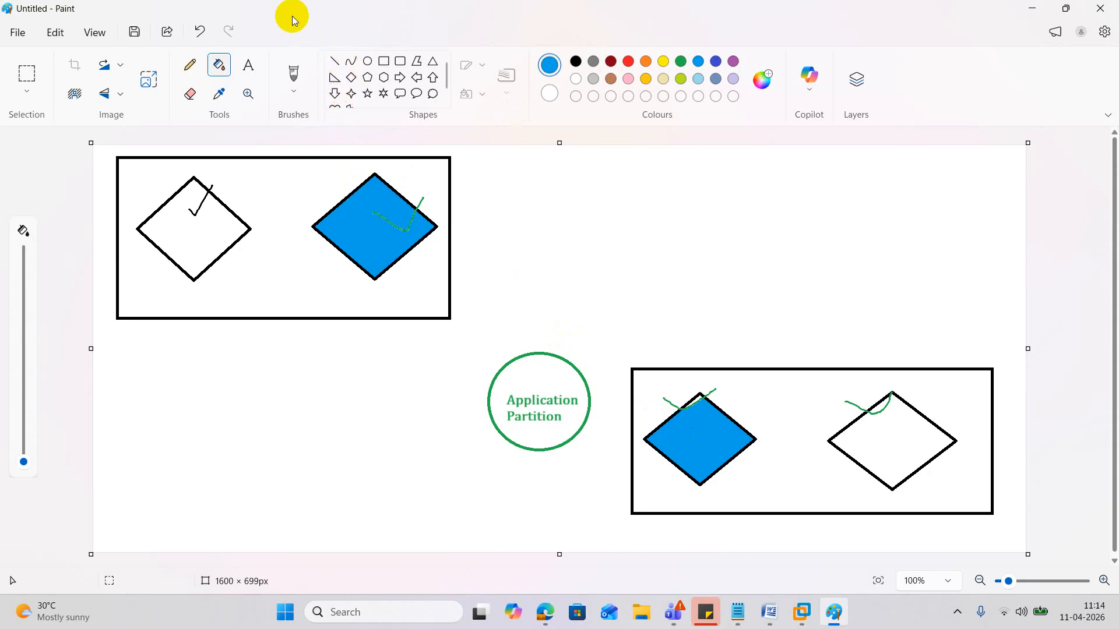
- Draw rose brush check marks on the upper box's blue diamond and the lower box's blue diamond
click(190, 65)
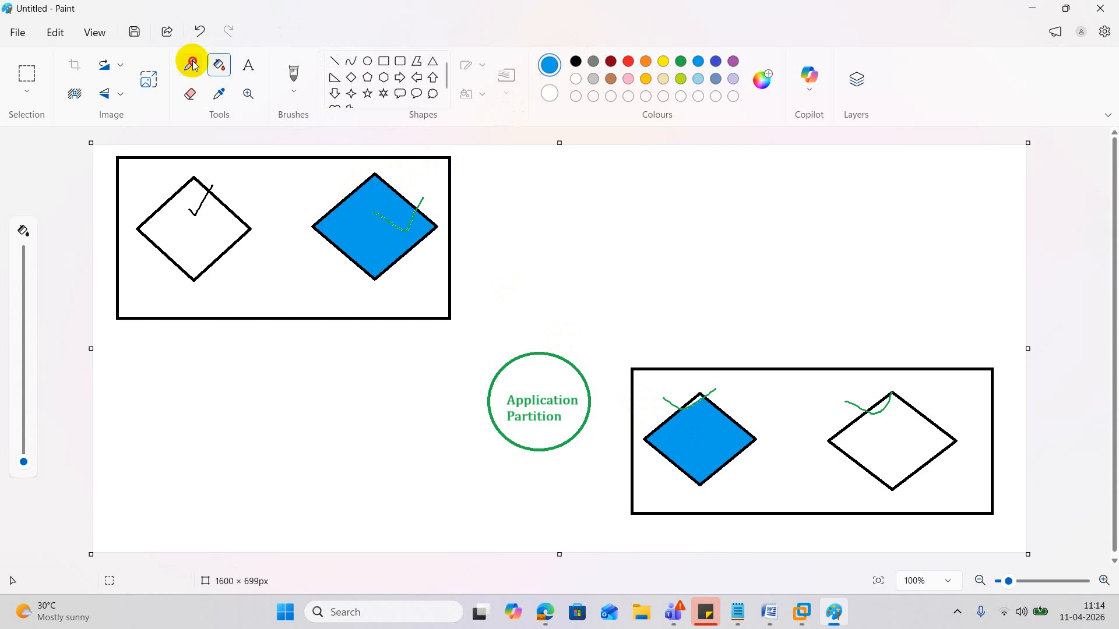
click(293, 87)
click(375, 115)
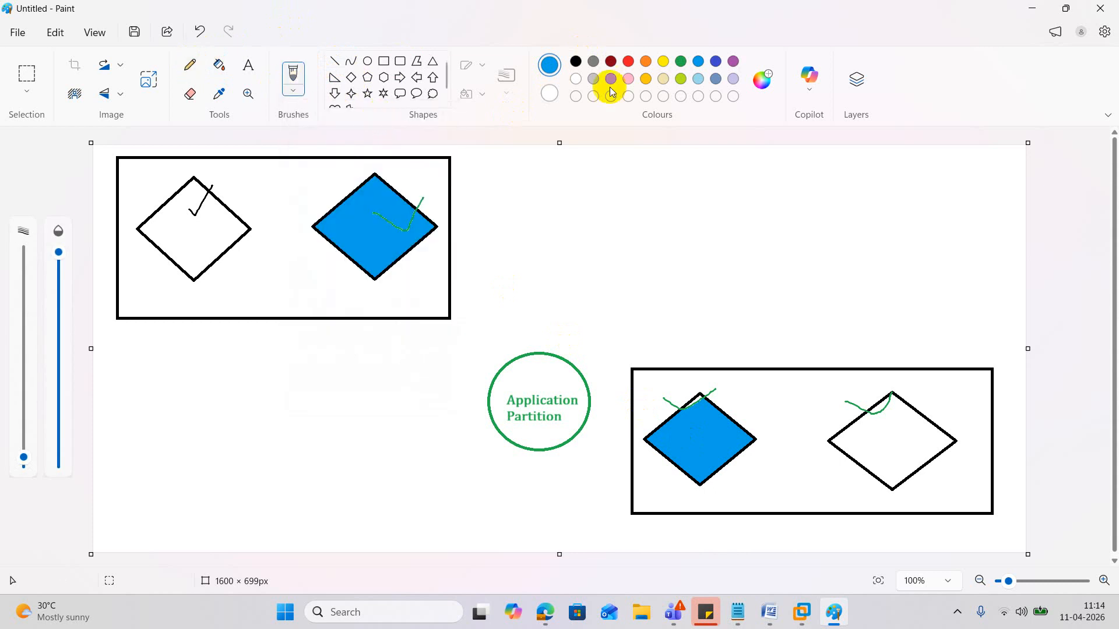
click(629, 79)
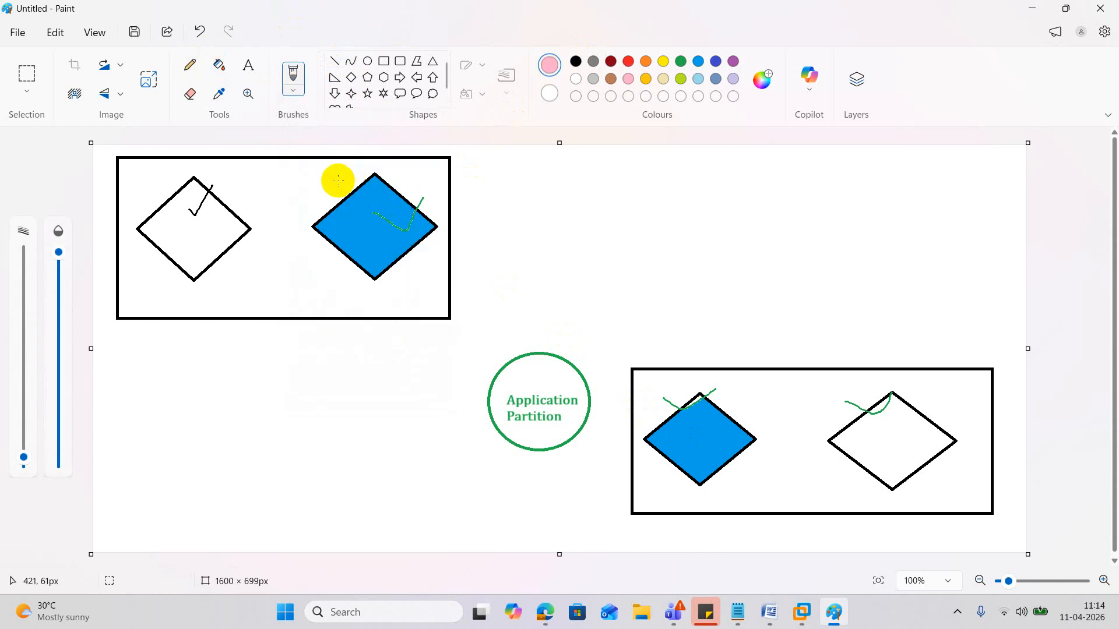
drag(337, 181, 382, 145)
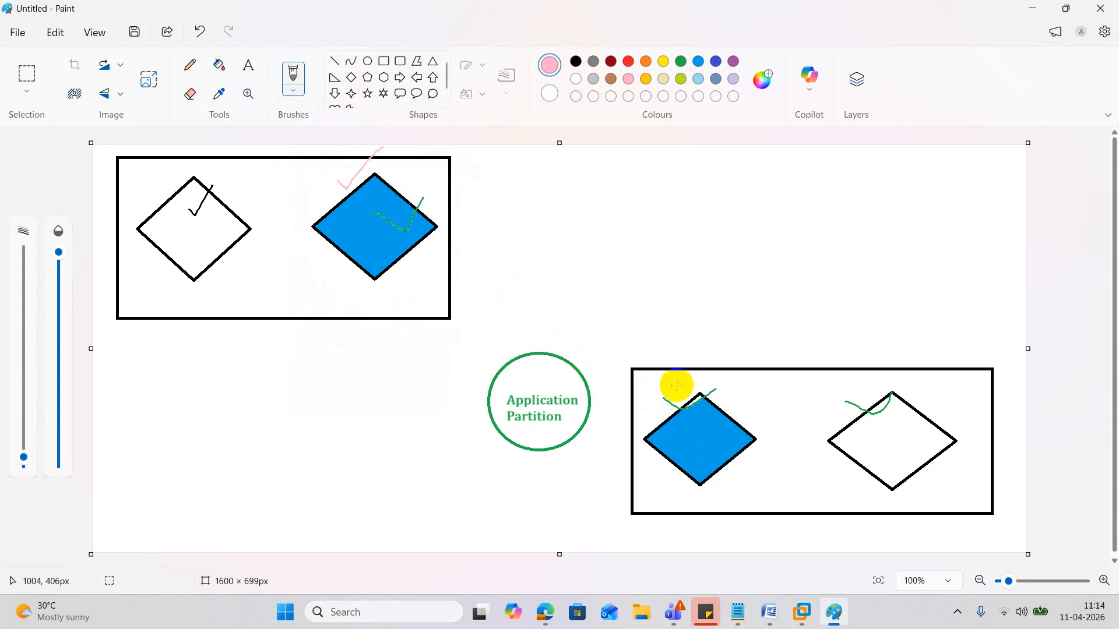
mouse_move(675, 390)
mouse_down()
mouse_move(685, 401)
mouse_move(735, 358)
mouse_up()
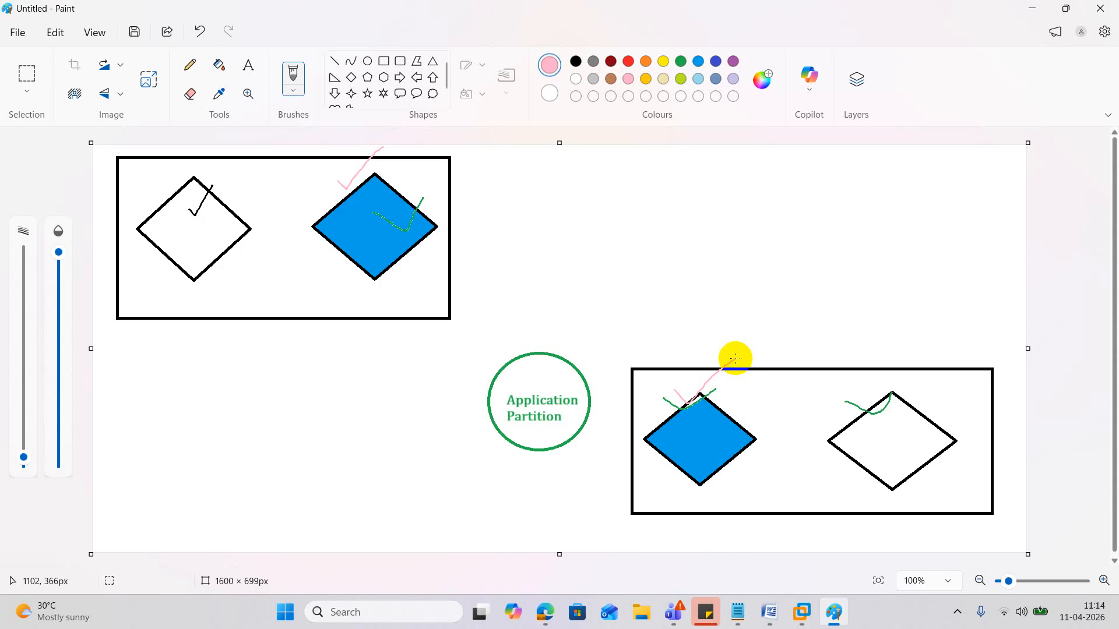
- Switch to the Word document and read from its beginning through default DNS partition types to the command for creating a custom DNS partition
click(1032, 18)
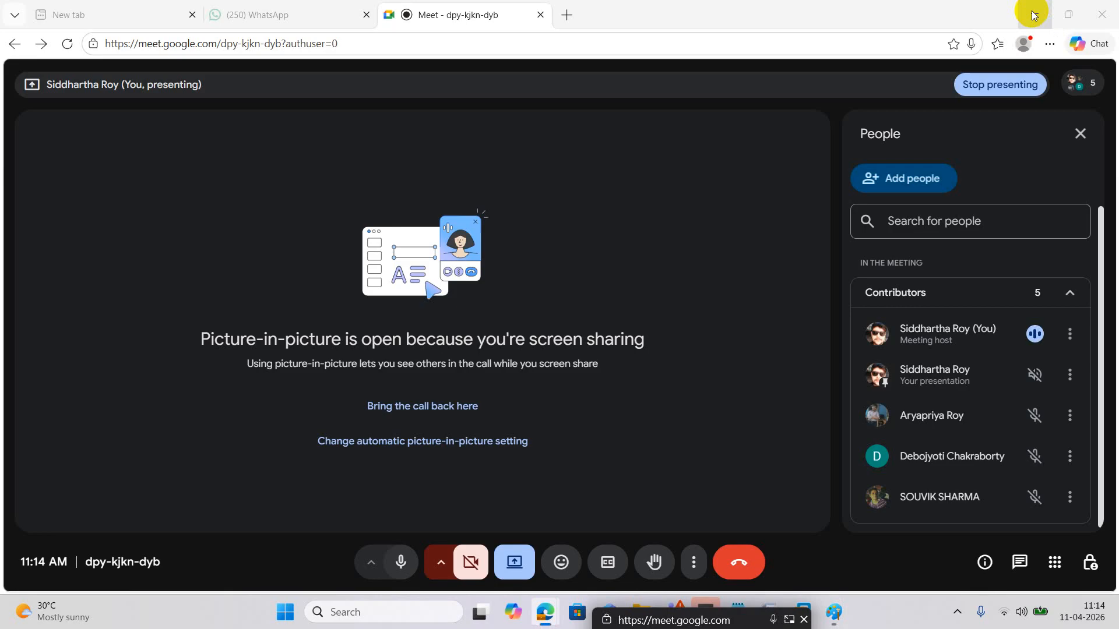
click(1031, 15)
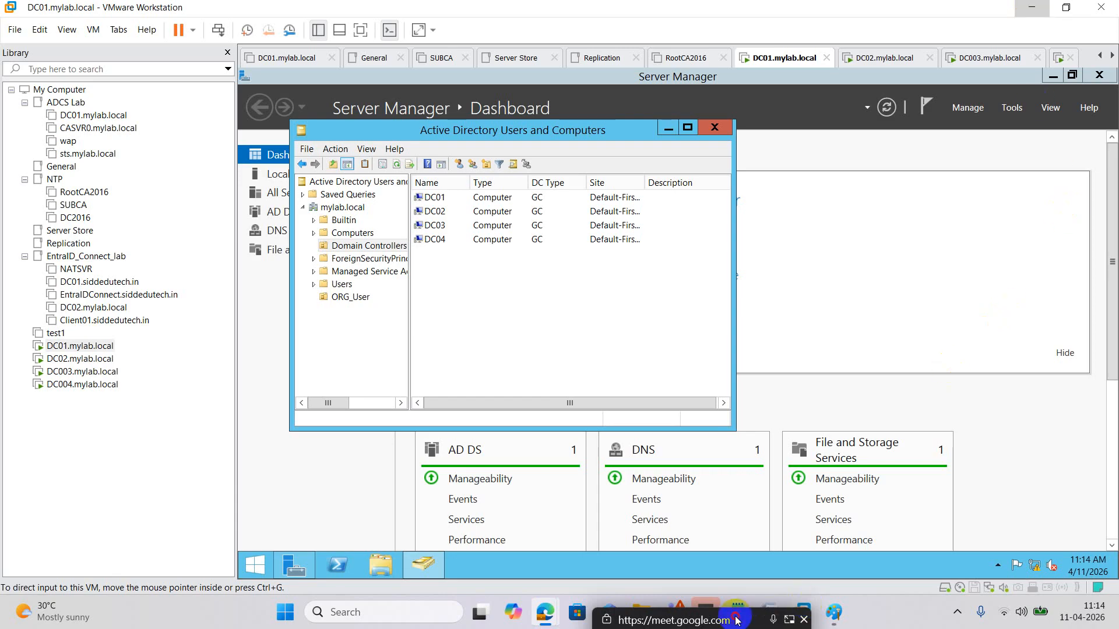
click(772, 612)
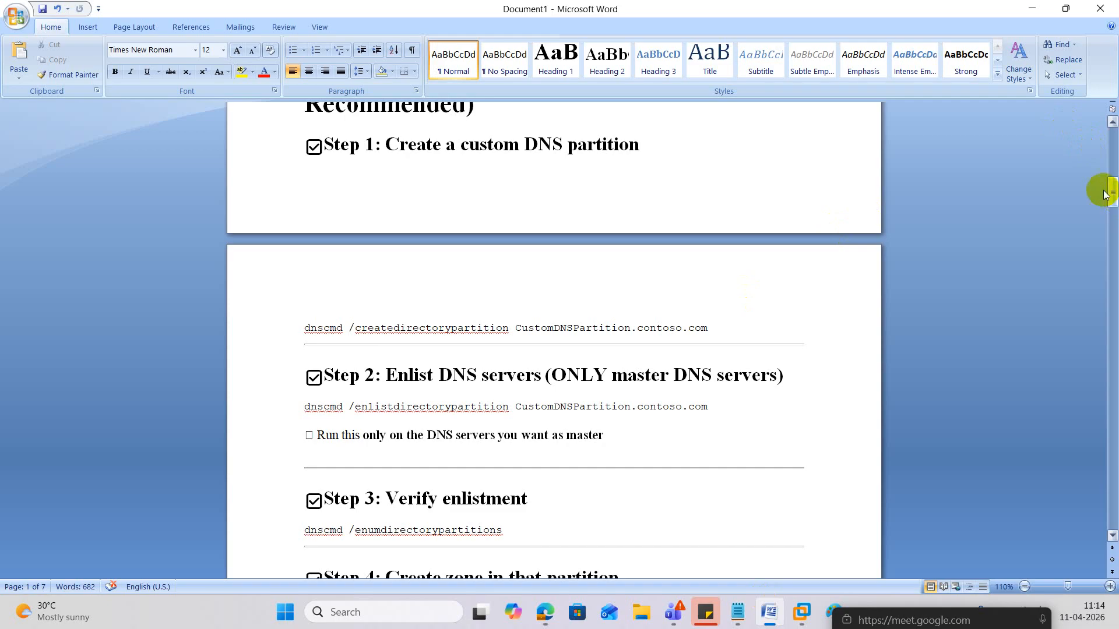
drag(1111, 190, 1111, 134)
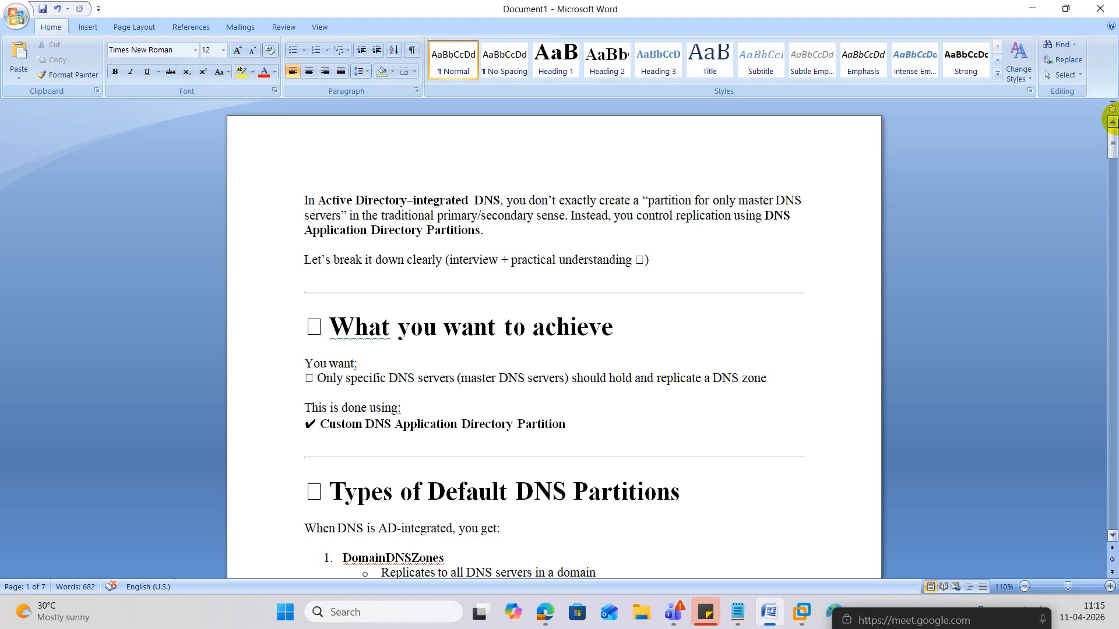
click(1112, 536)
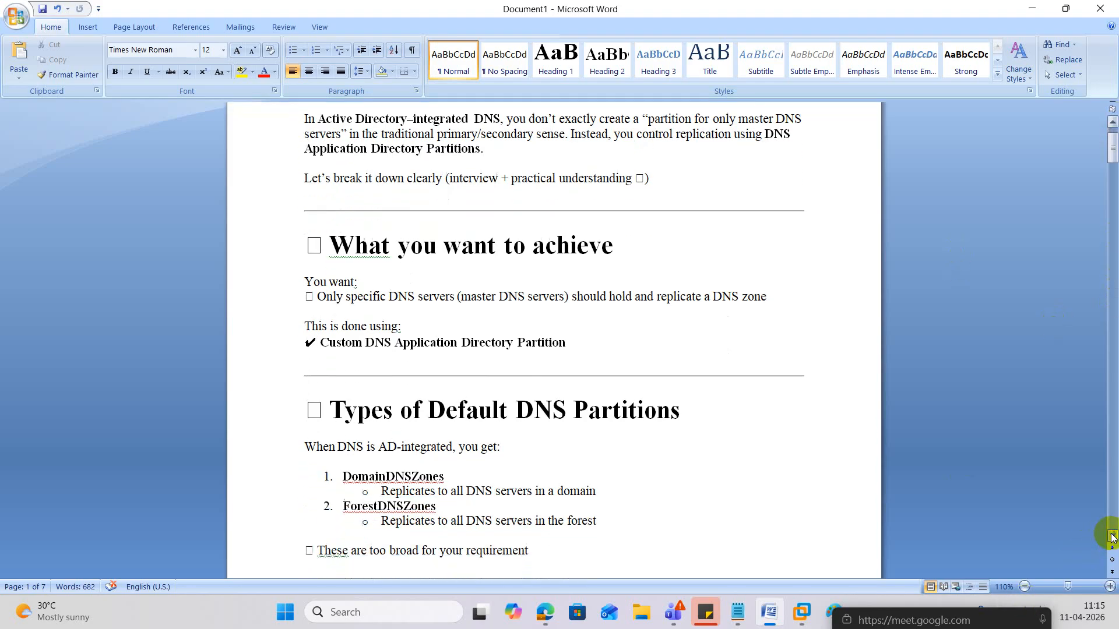
click(1112, 535)
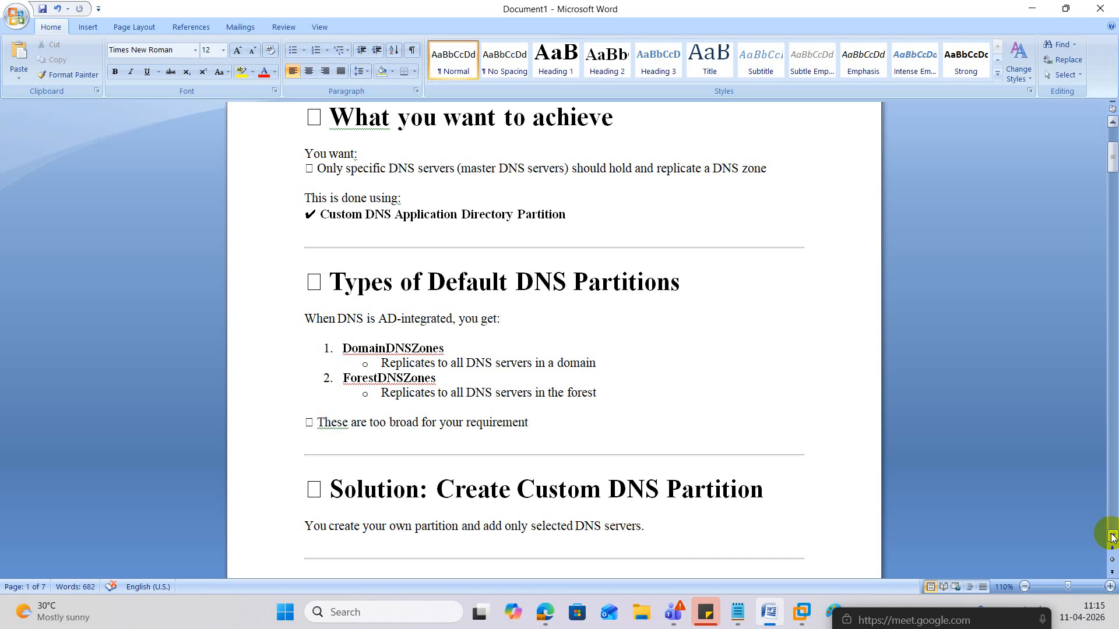
scroll(1111, 536, down, 4)
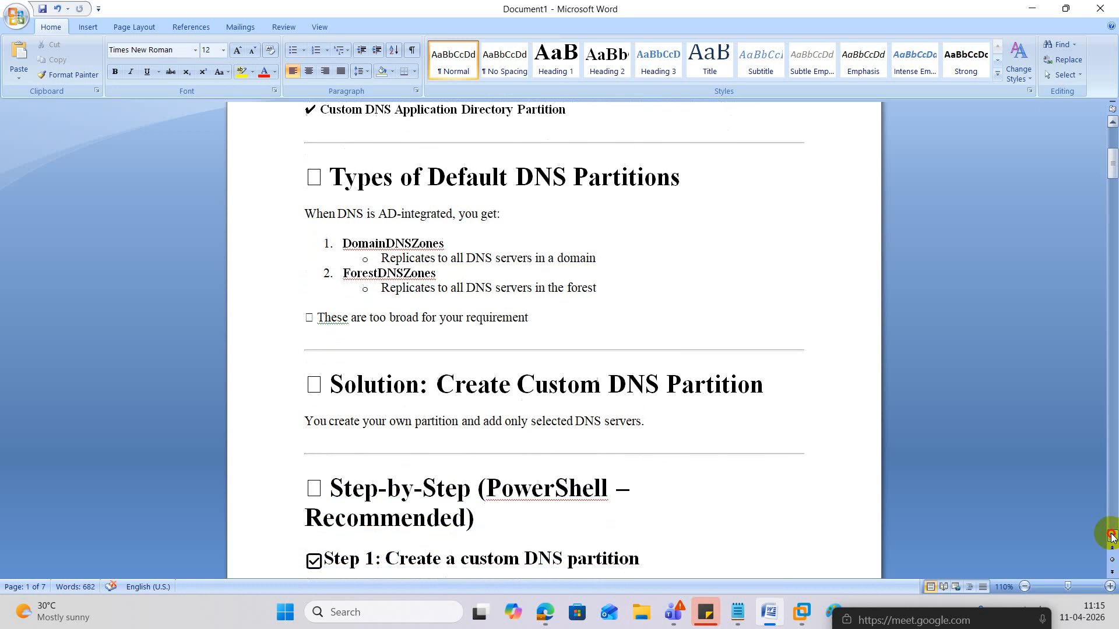
scroll(1111, 536, down, 3)
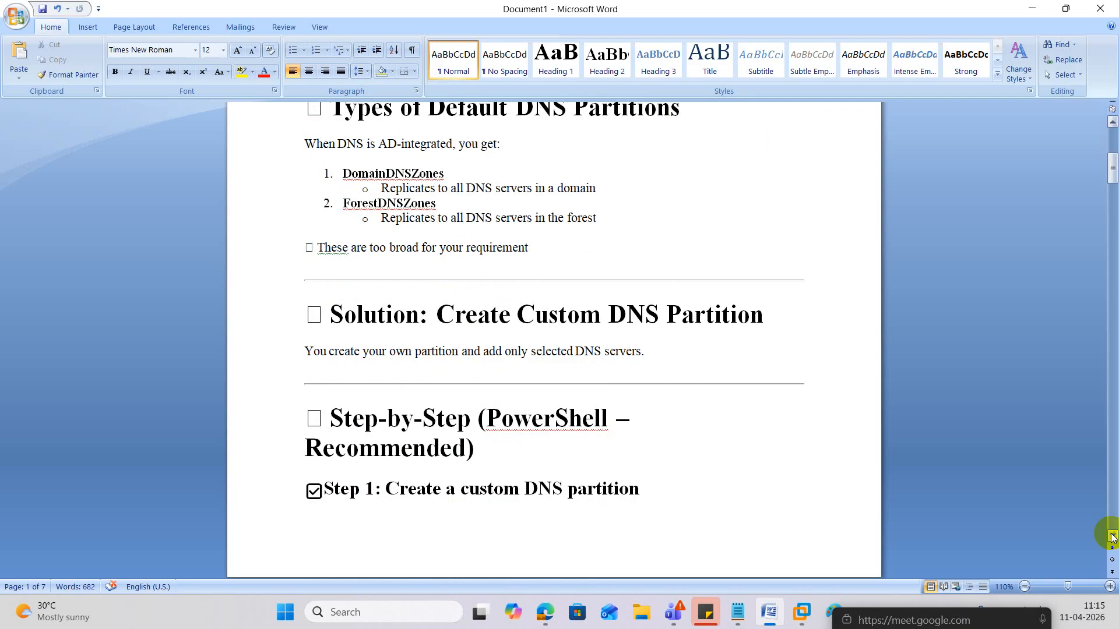
scroll(1111, 536, down, 5)
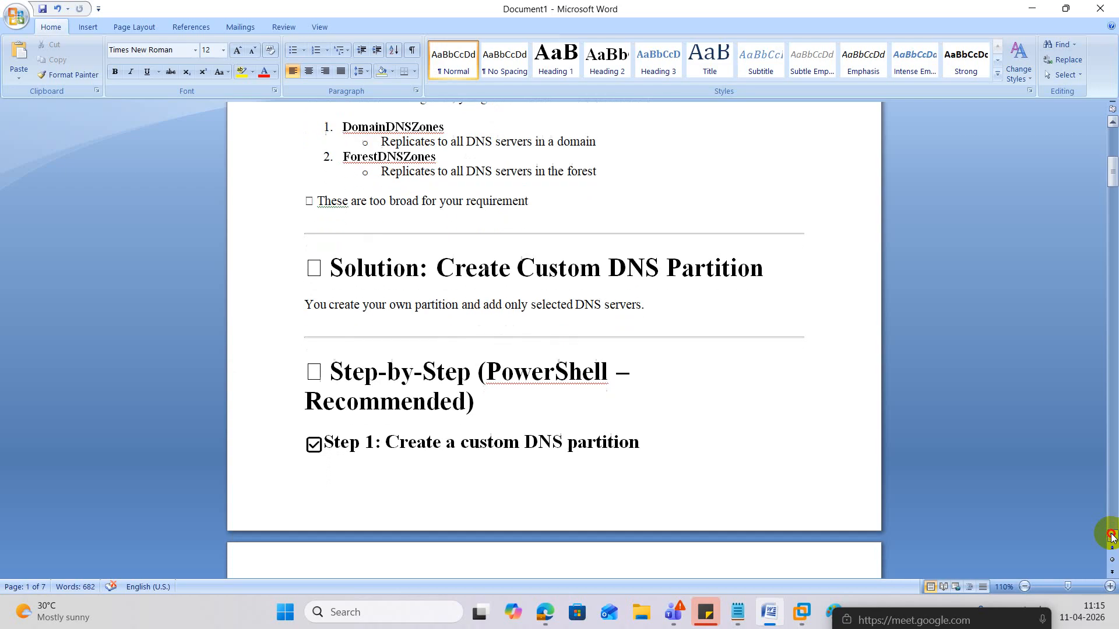
scroll(1111, 537, down, 2)
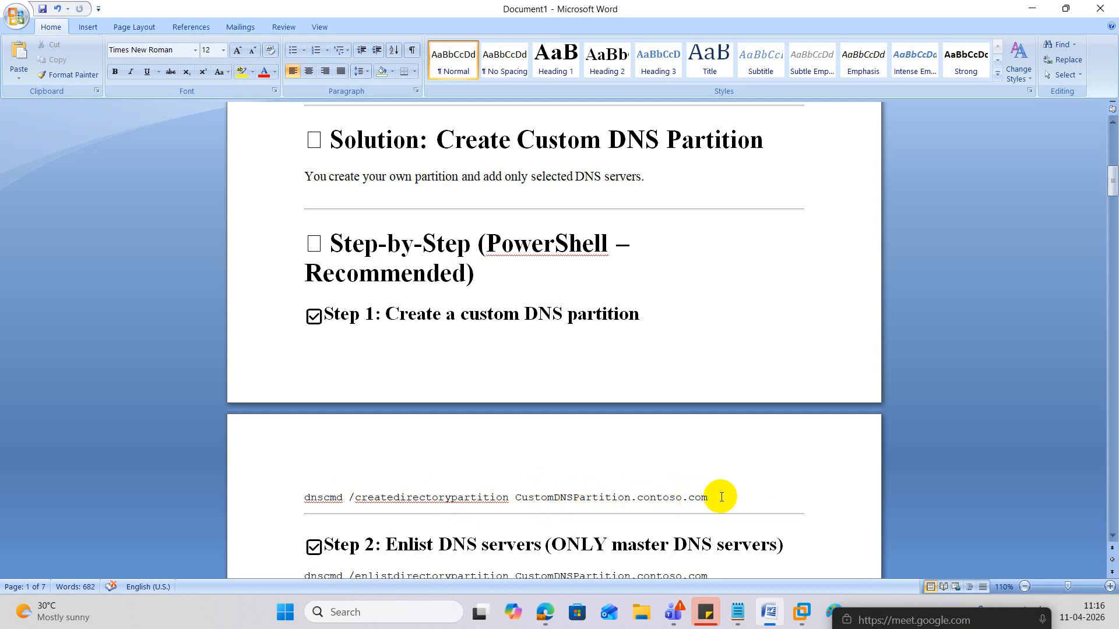
- Copy the command "dnscmd /createdirectorypartition CustomDNSPartition.contoso.com" from the Word document and return to the DC01 virtual machine
drag(718, 496, 312, 486)
key(ctrl+c)
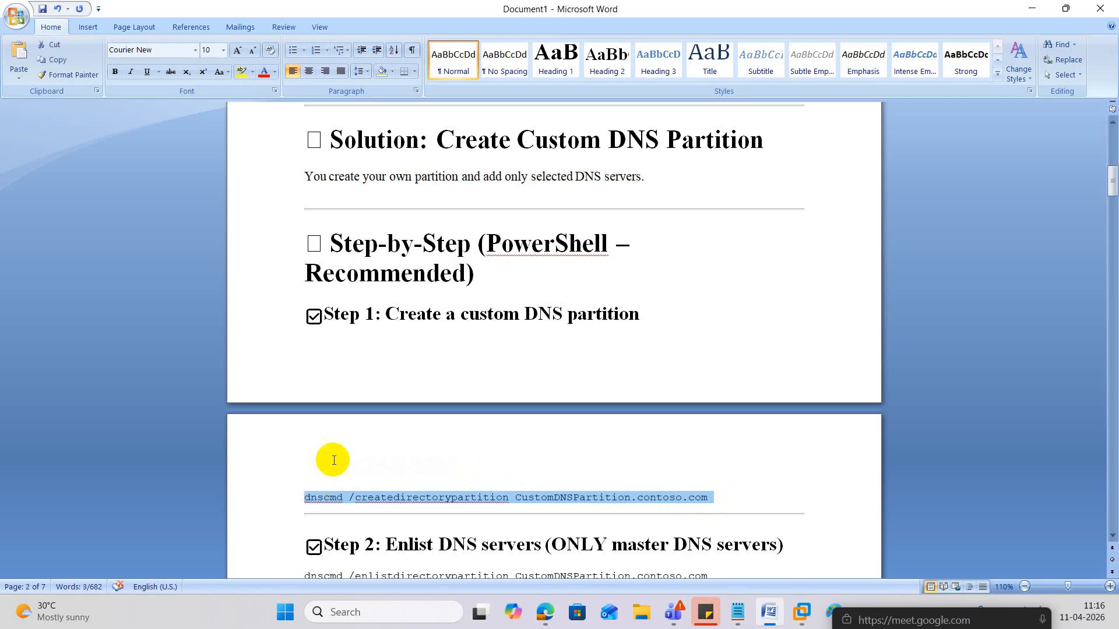
click(1018, 8)
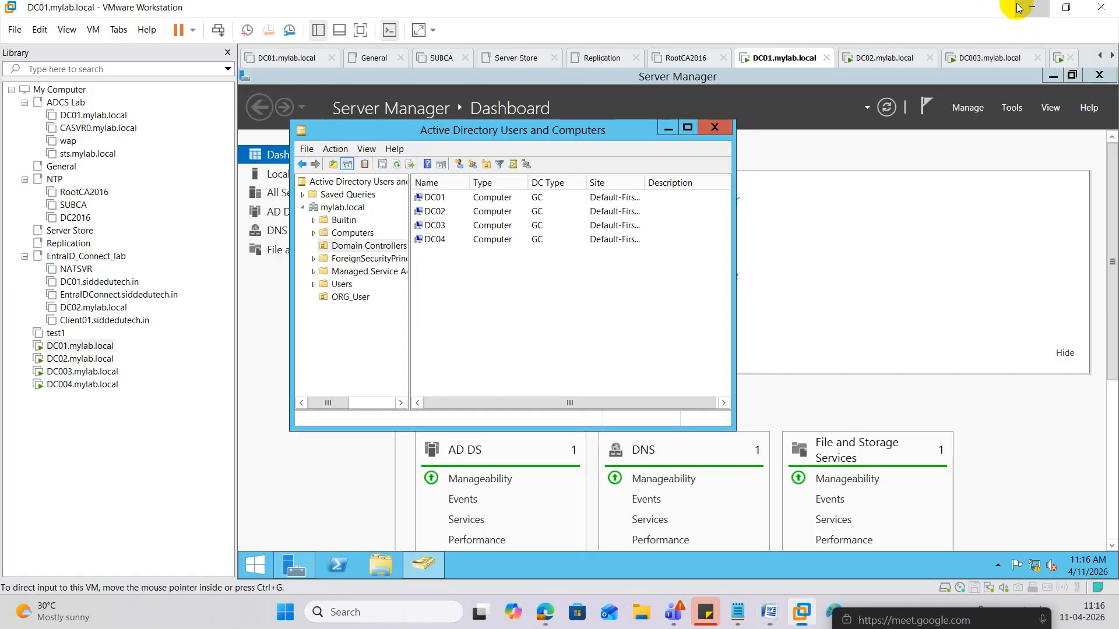
click(341, 565)
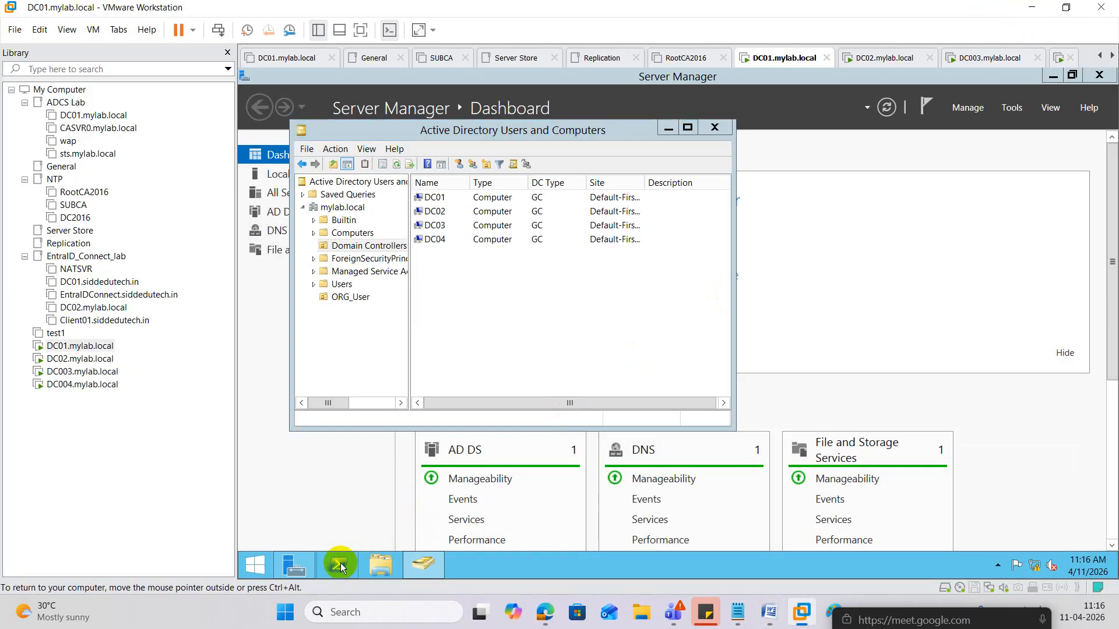
right_click(340, 562)
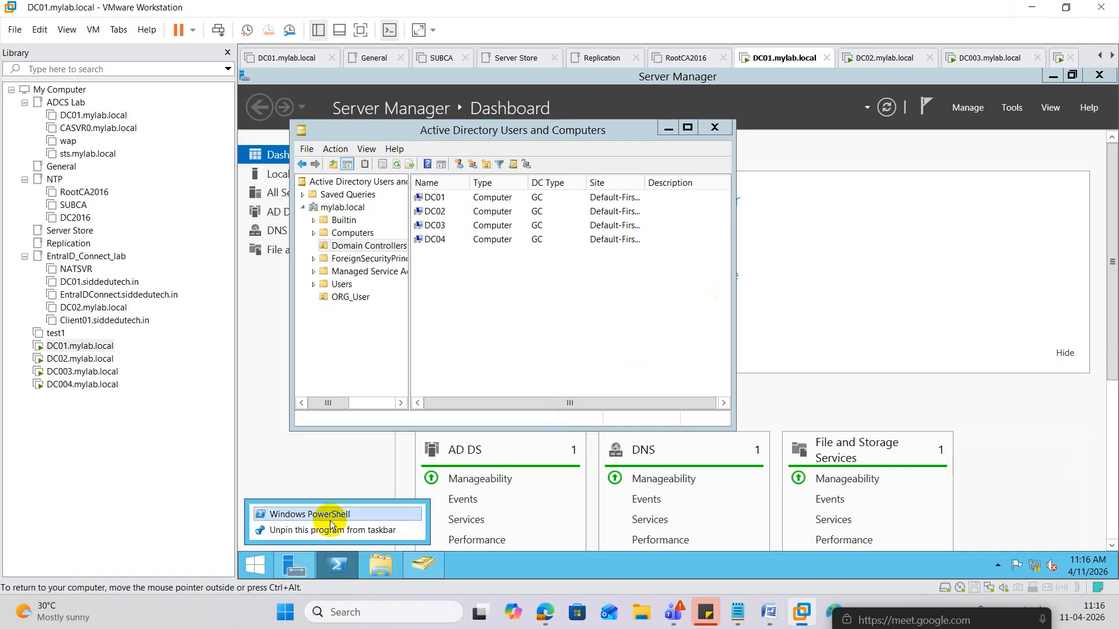
click(309, 513)
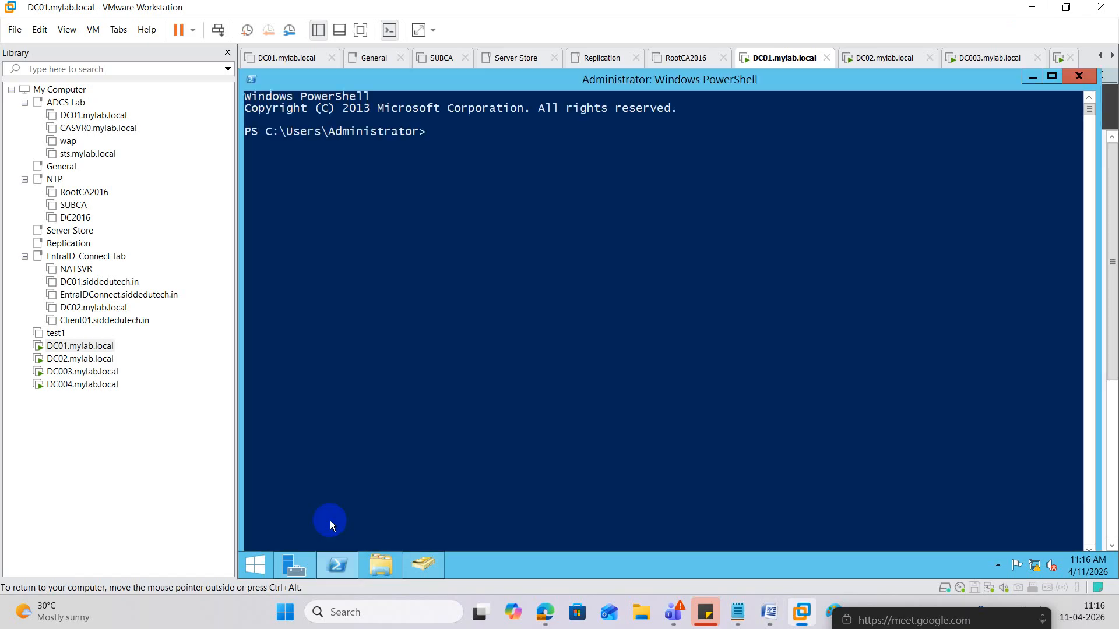
click(1077, 77)
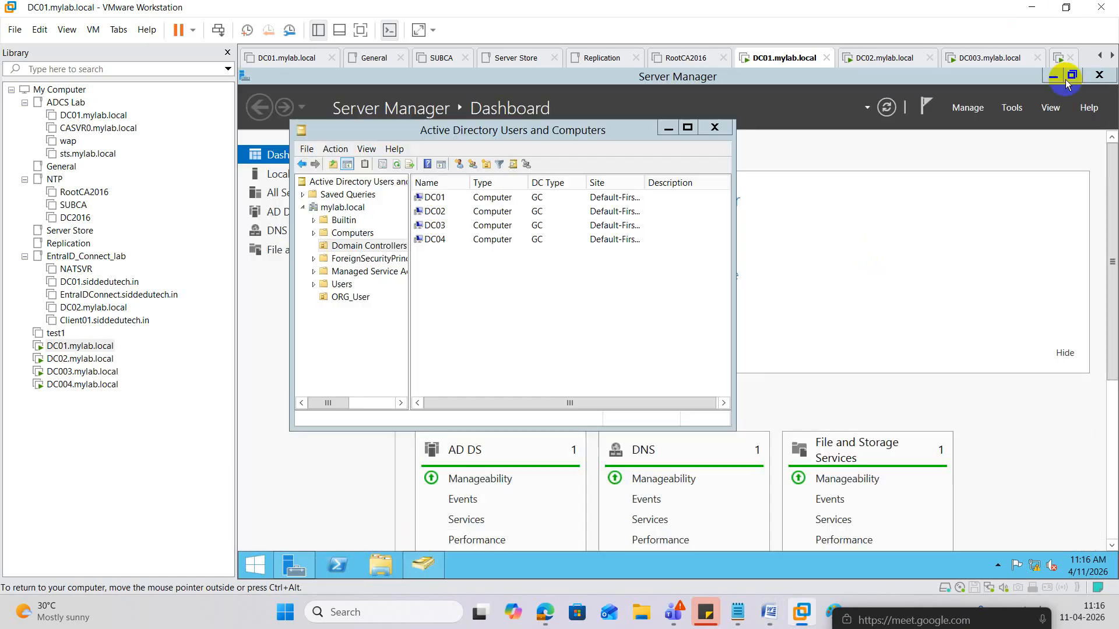
- Run PowerShell as administrator on DC01, launch Notepad from it and paste the copied dnscmd command into the blank note
right_click(338, 569)
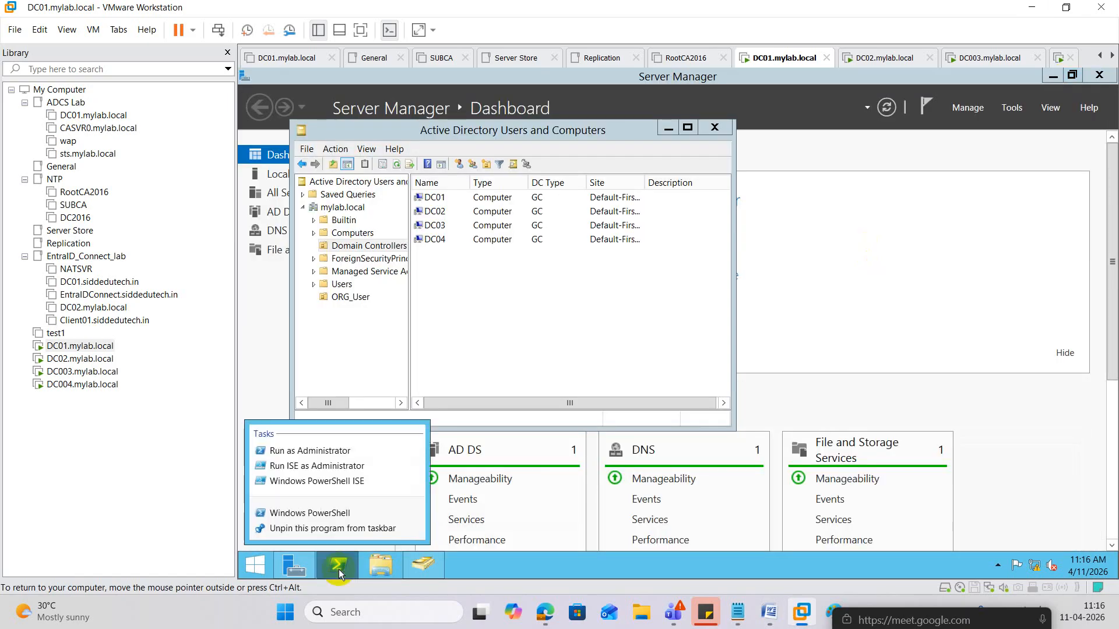
click(323, 448)
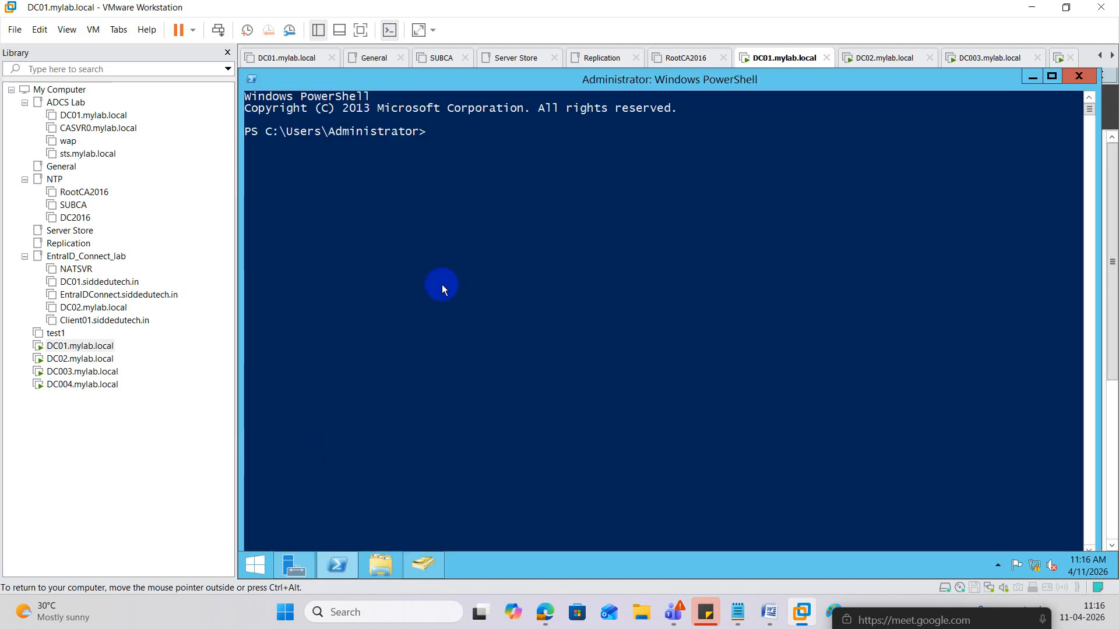
text(notepa)
text(d)
key(Return)
key(ctrl+v)
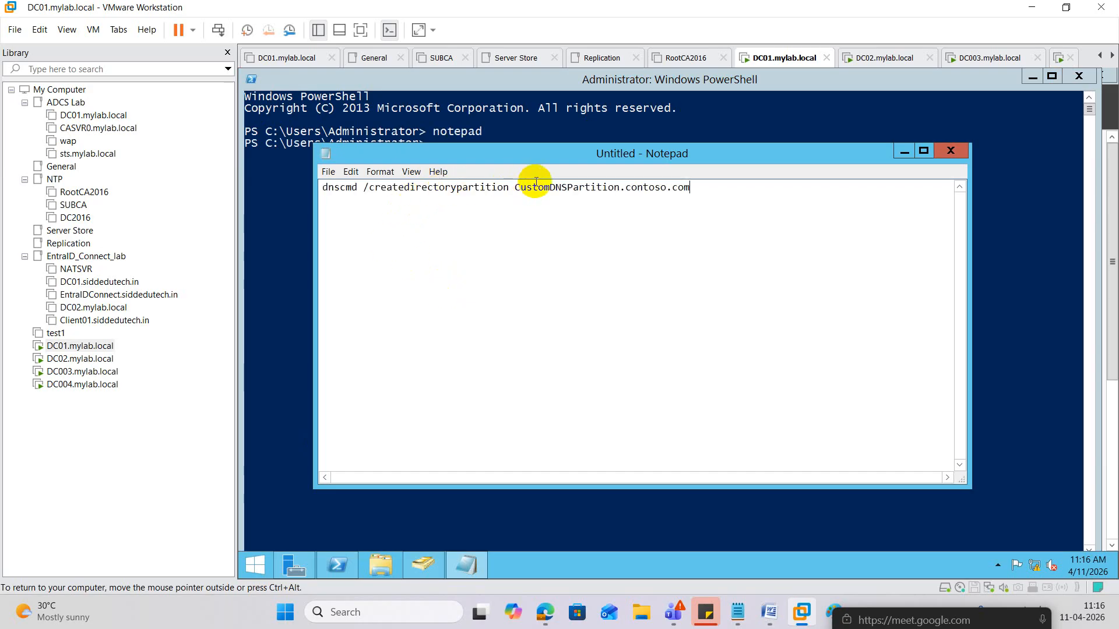
- Replace the partition name CustomDNSPartition in the Notepad command with MasterDNSZone
click(619, 187)
key(BackSpace)
key(BackSpace)
key(BackSpace)
key(BackSpace)
key(BackSpace)
key(BackSpace)
key(BackSpace)
key(BackSpace)
key(BackSpace)
key(BackSpace)
key(BackSpace)
key(BackSpace)
key(BackSpace)
key(BackSpace)
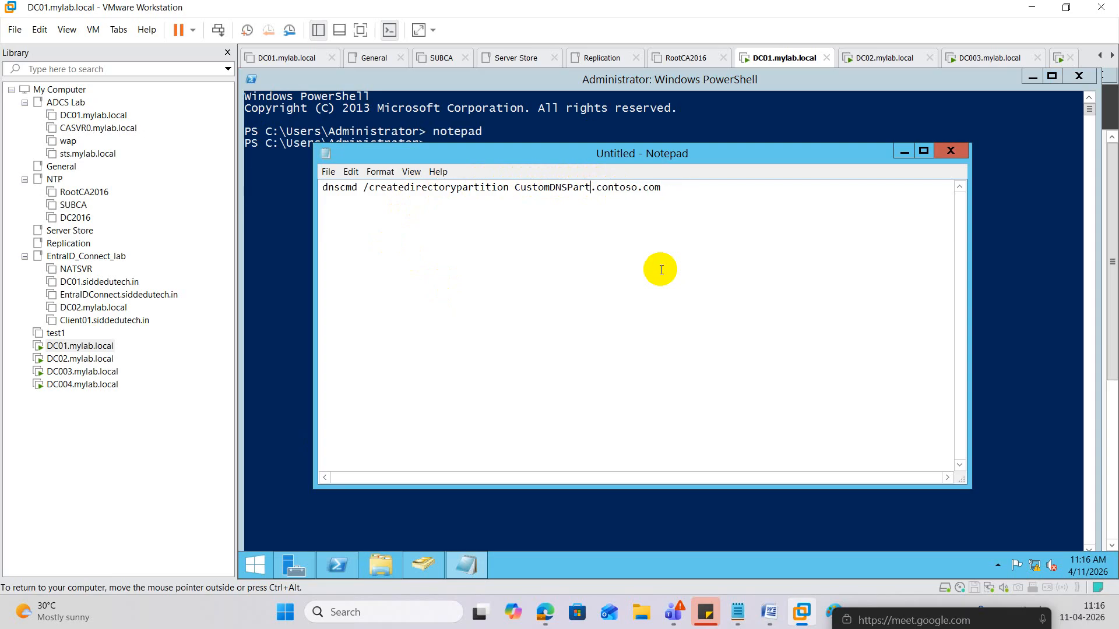
key(BackSpace)
key(BackSpace)
key(BackSpace)
key(BackSpace)
text(MasterDNSZone)
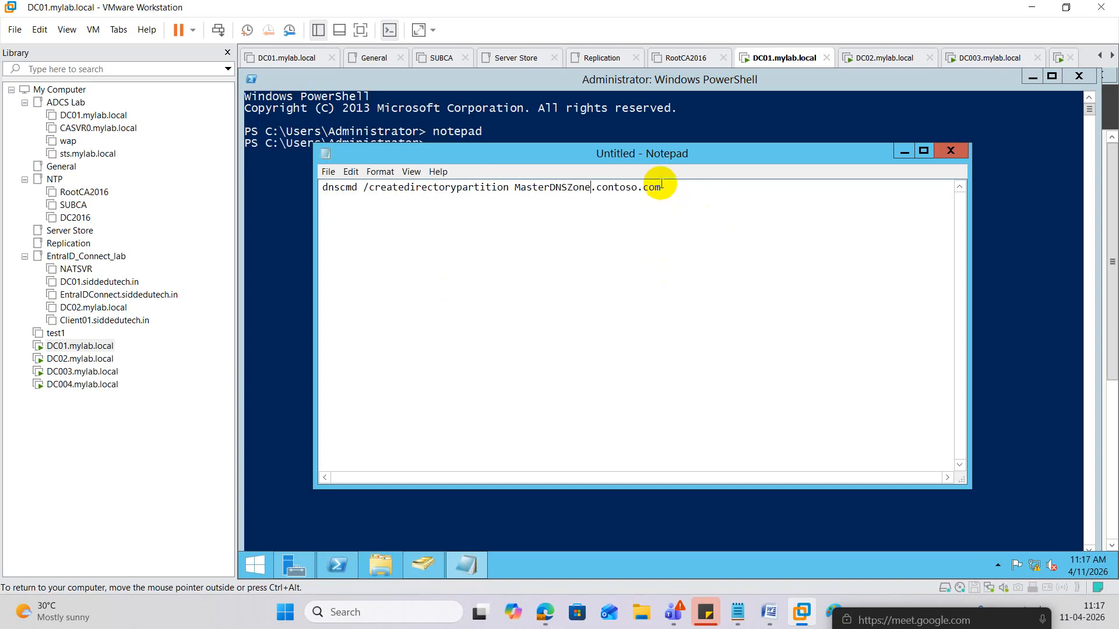
- Replace the contoso.com domain suffix in the Notepad command with mylab.local
key(BackSpace)
key(BackSpace)
key(BackSpace)
key(BackSpace)
key(BackSpace)
key(BackSpace)
key(BackSpace)
key(BackSpace)
key(BackSpace)
key(BackSpace)
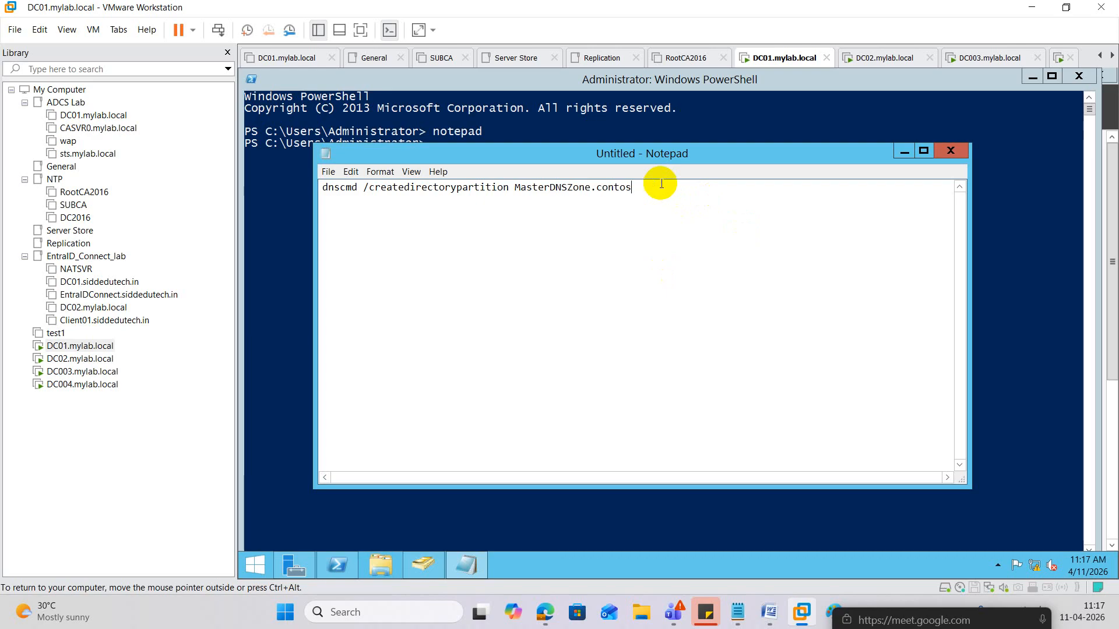
key(BackSpace)
text(mylab.local)
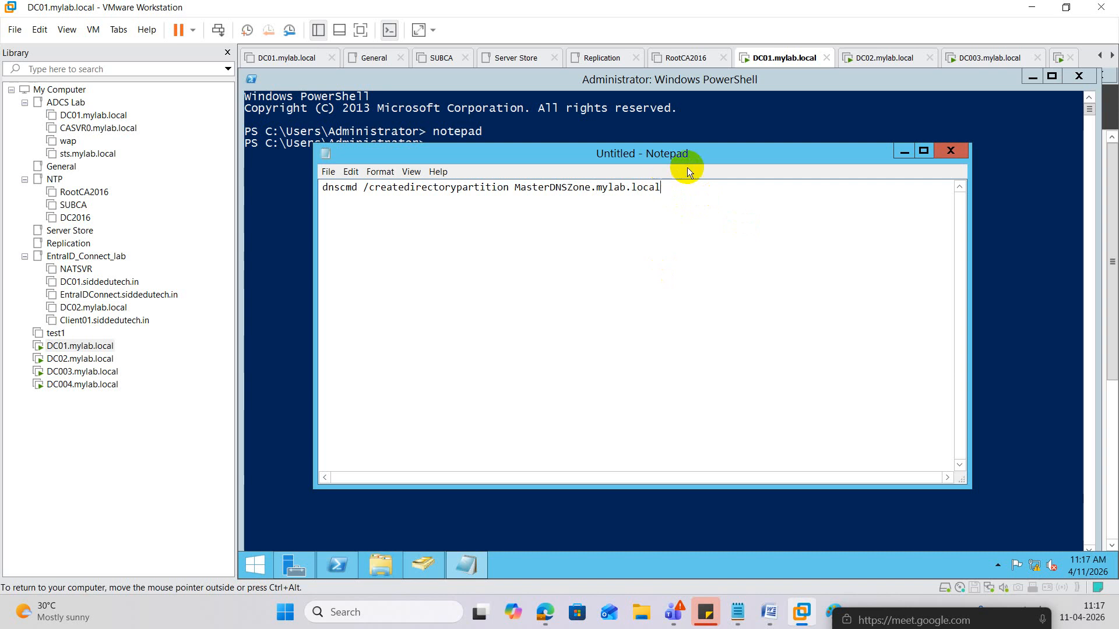
- Copy the edited command into PowerShell and run "dnscmd /createdirectorypartition MasterDNSZone.mylab.local"
drag(664, 185, 288, 185)
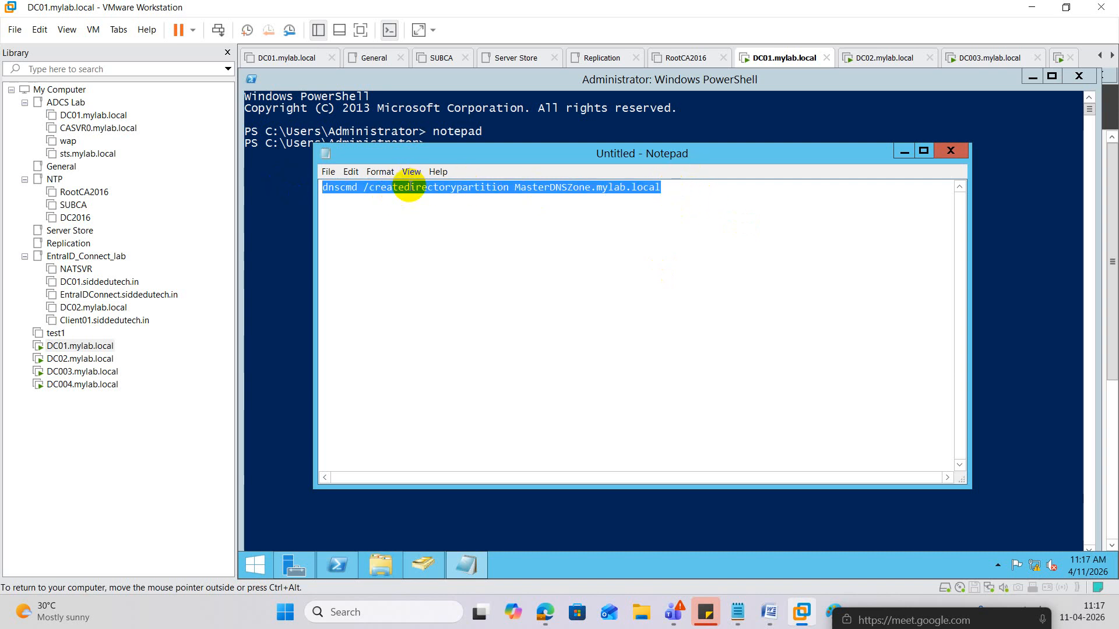
right_click(410, 187)
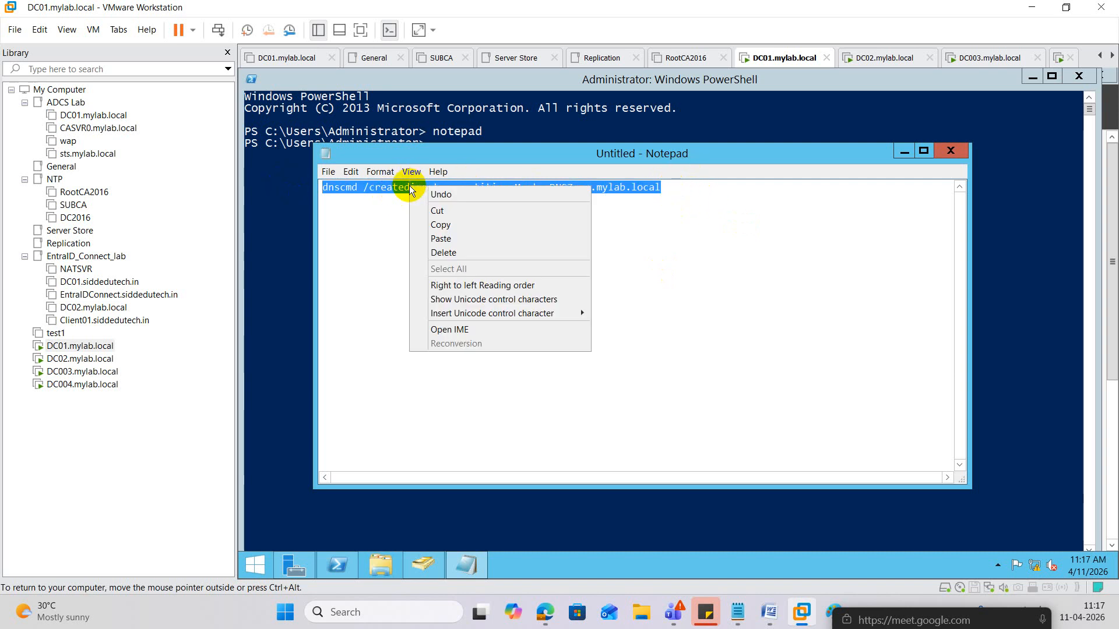
click(449, 220)
click(532, 132)
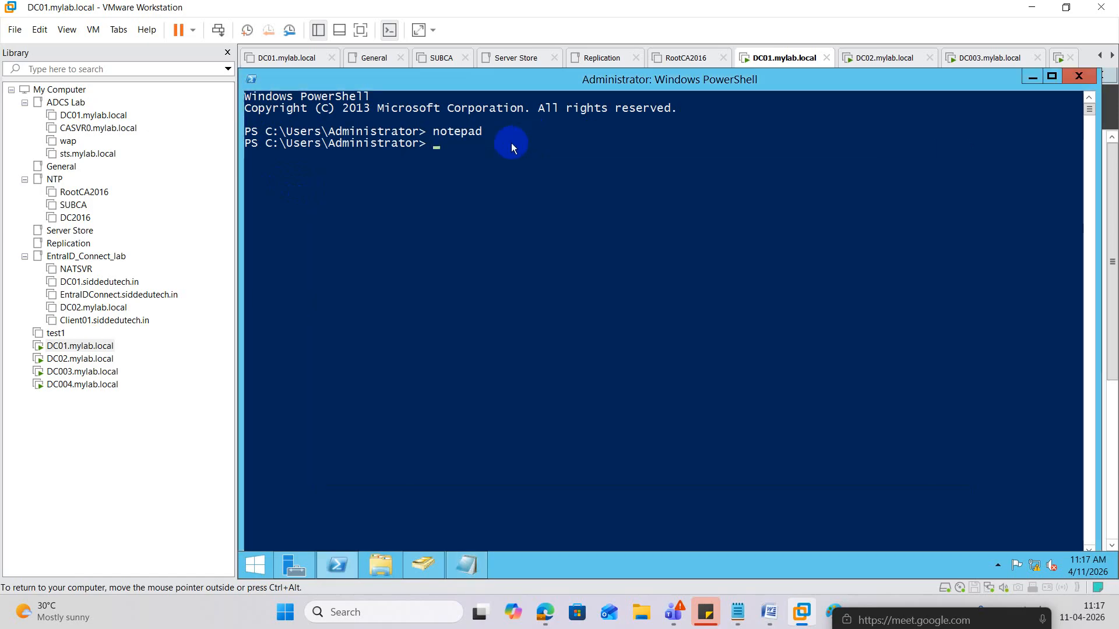
right_click(511, 144)
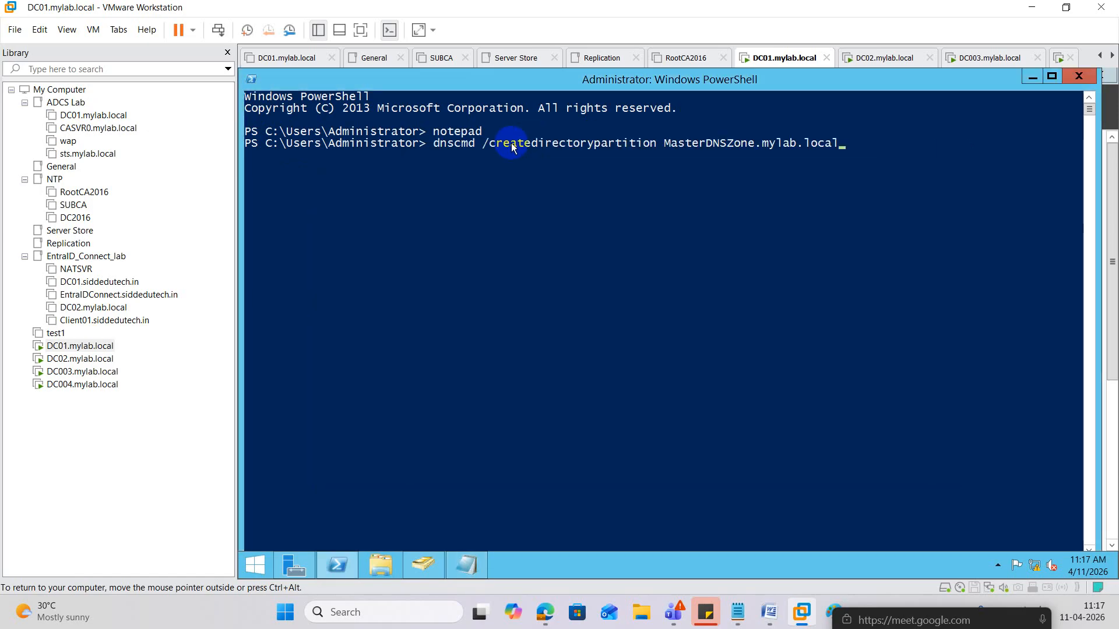
key(Return)
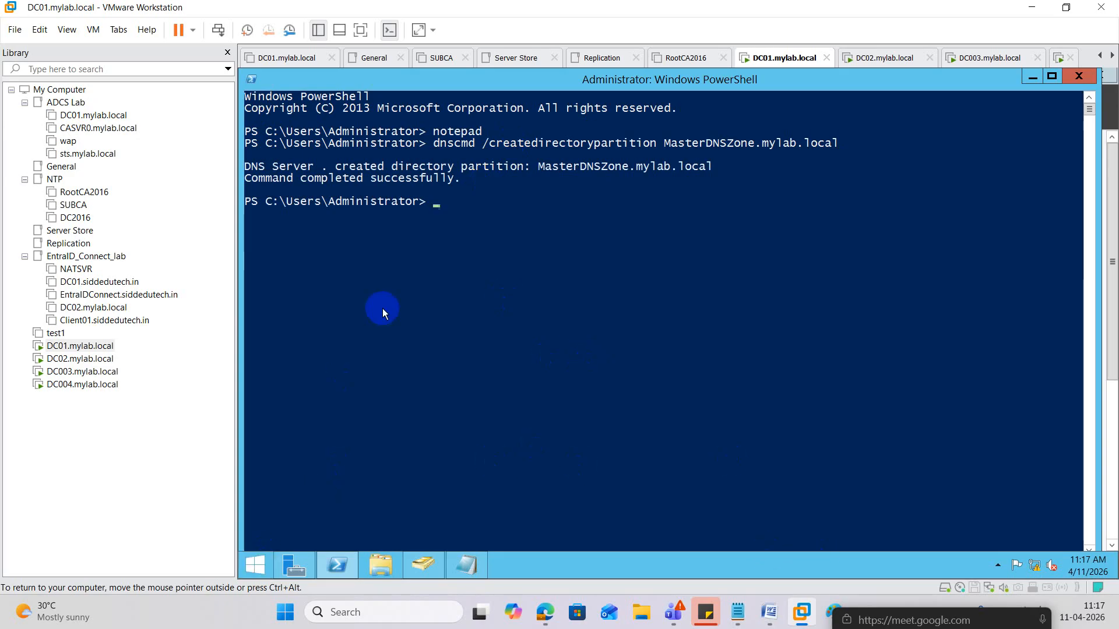
- Launch ldp.exe from PowerShell and connect it to the server dc01 on port 389
text(ldp.exe)
key(Return)
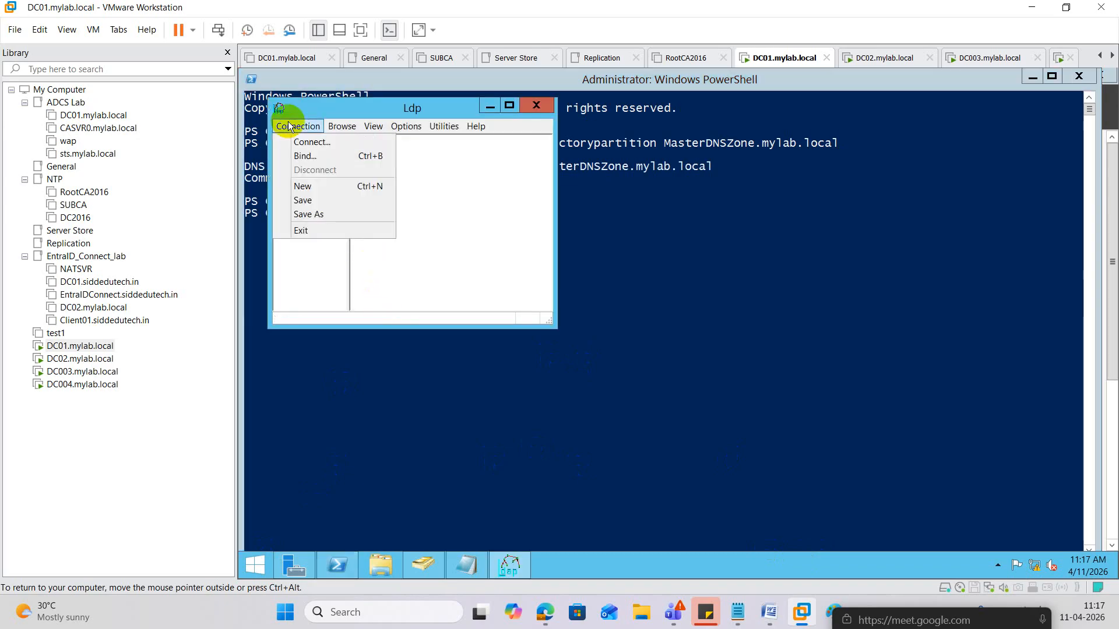
click(312, 142)
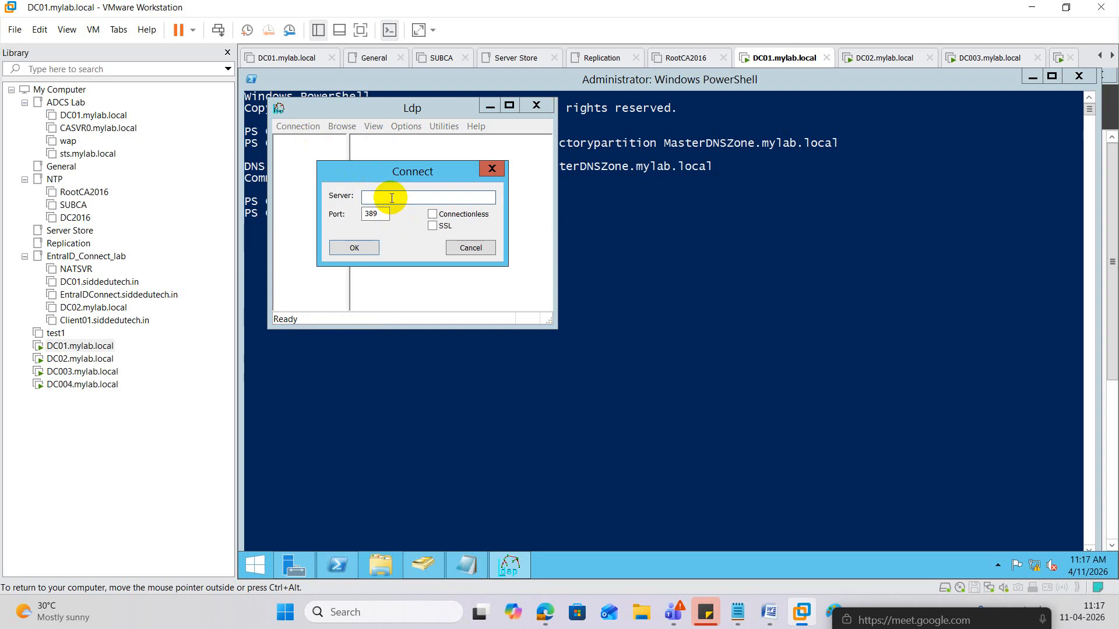
text(dc01)
key(Return)
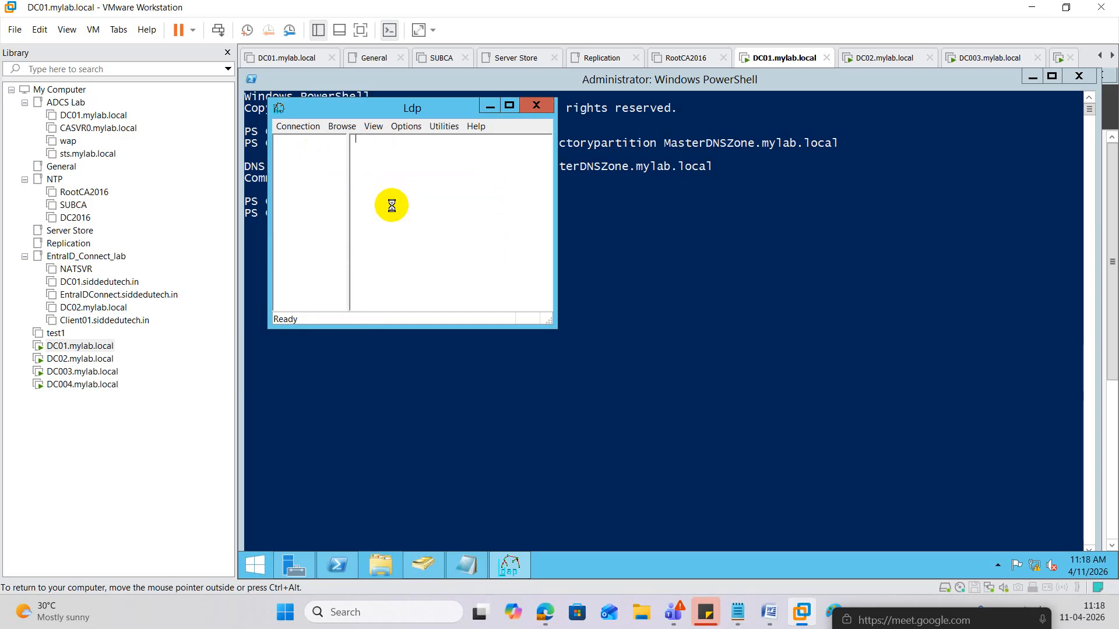
- Check the server's host name by running "hostname" in PowerShell
click(378, 434)
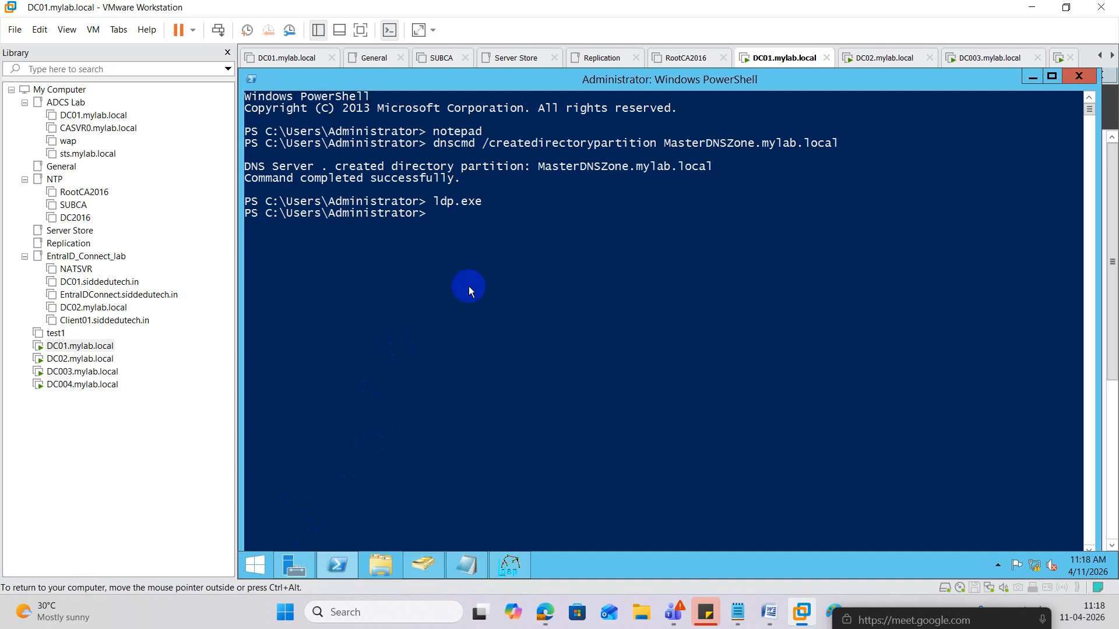
text(hostname)
key(Return)
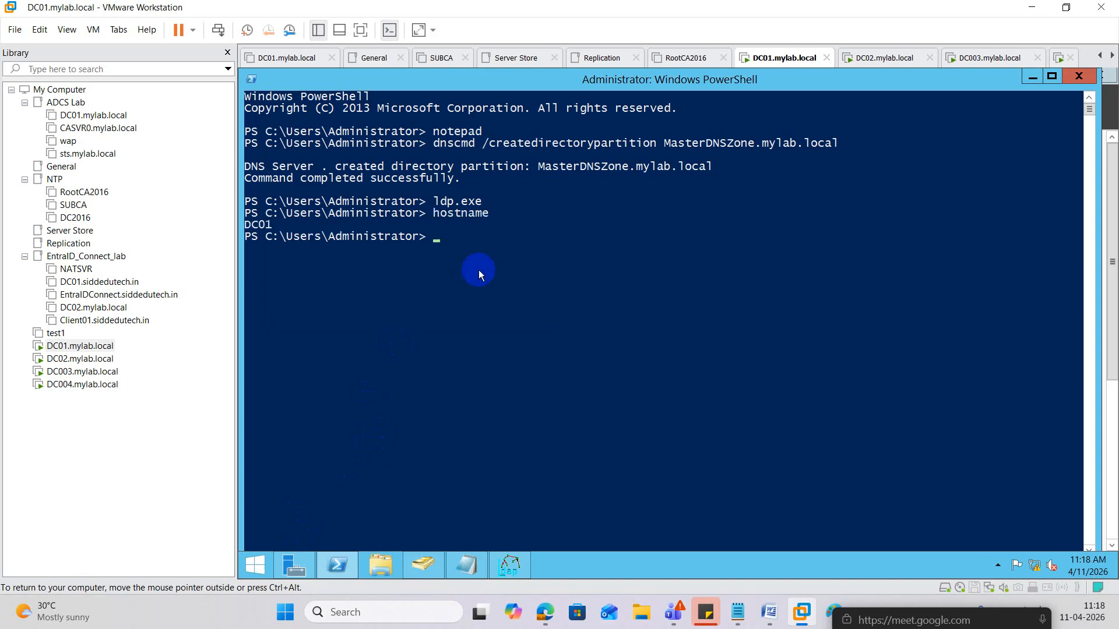
- Return to Ldp and bind to the directory as the currently logged on user with traffic encryption enabled
click(511, 565)
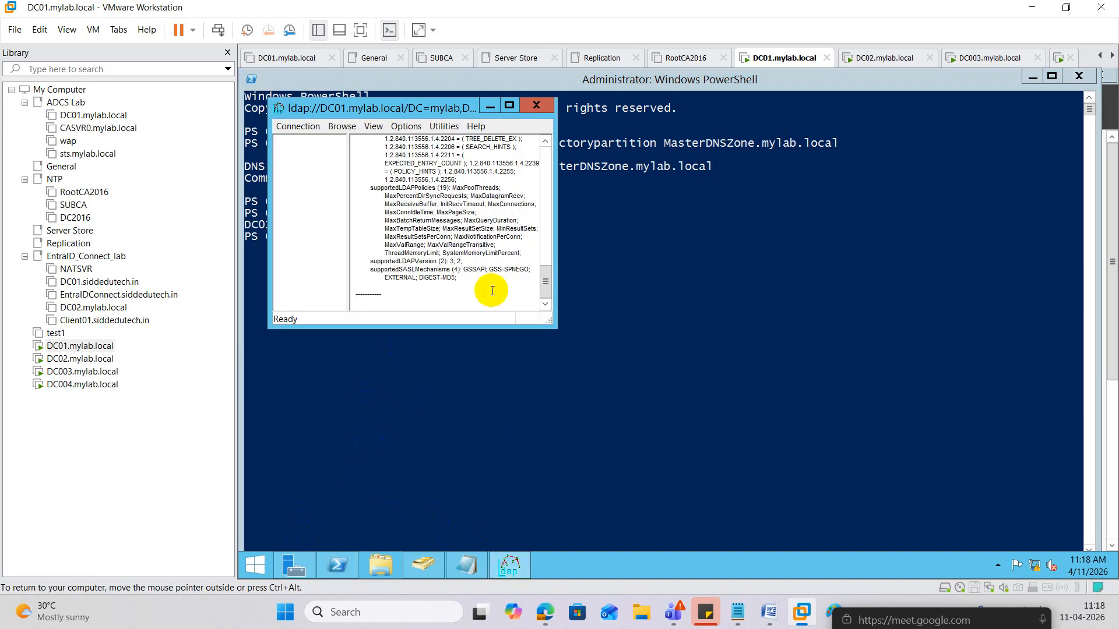
drag(544, 277, 263, 182)
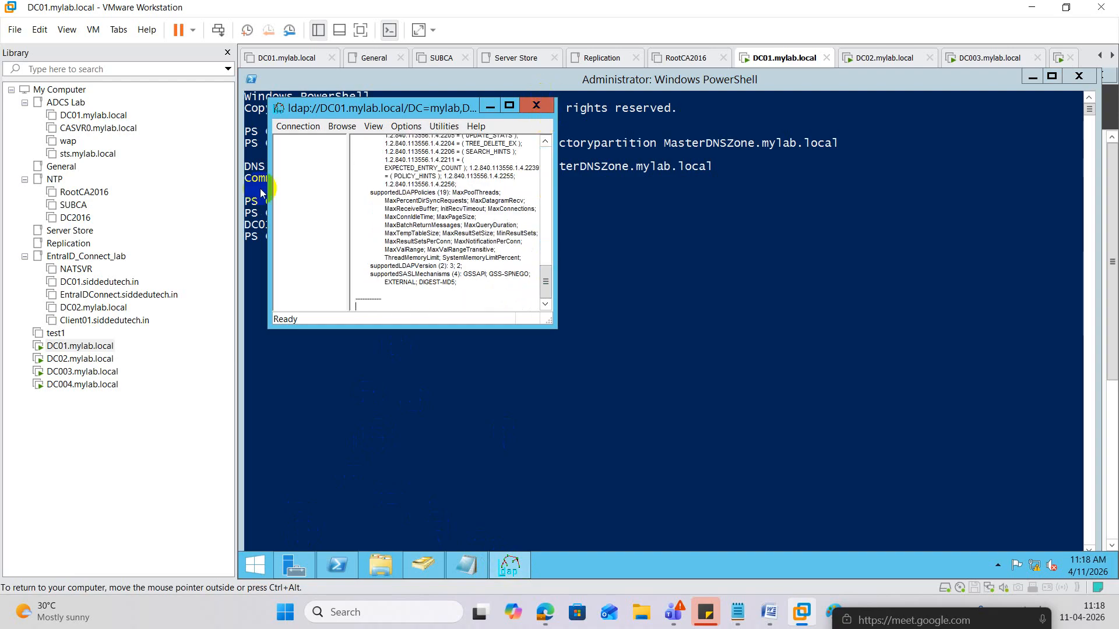
click(298, 126)
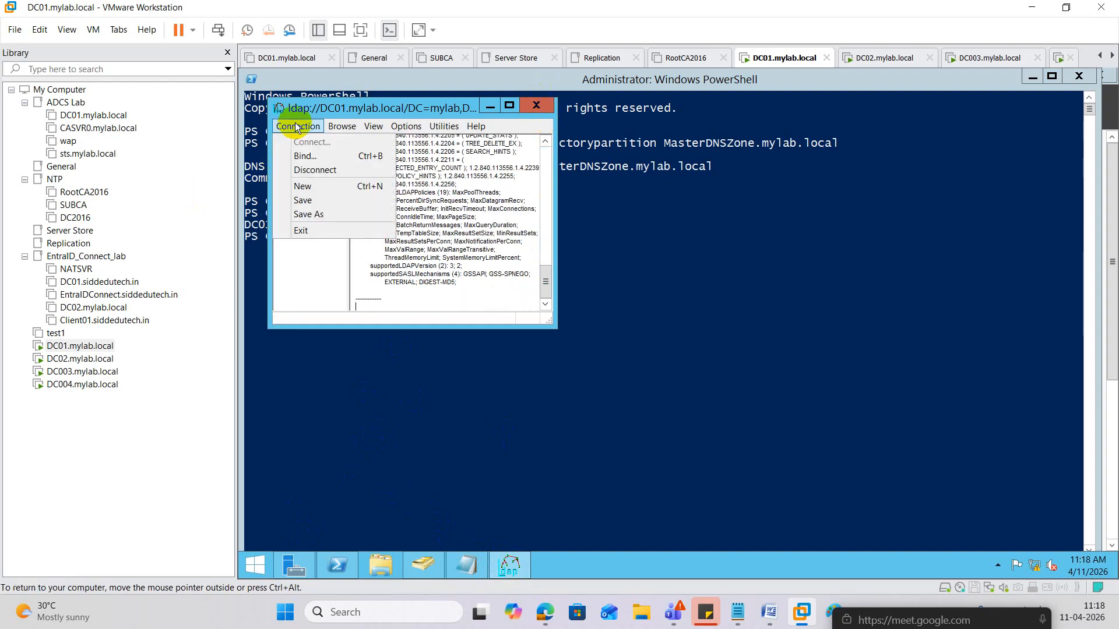
click(308, 155)
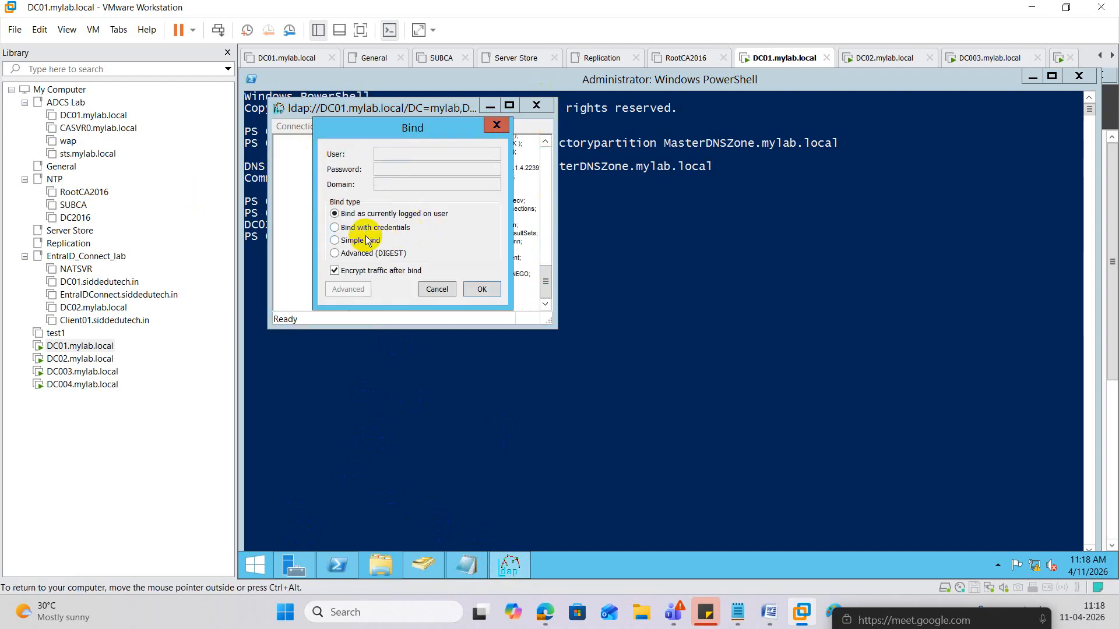
click(475, 289)
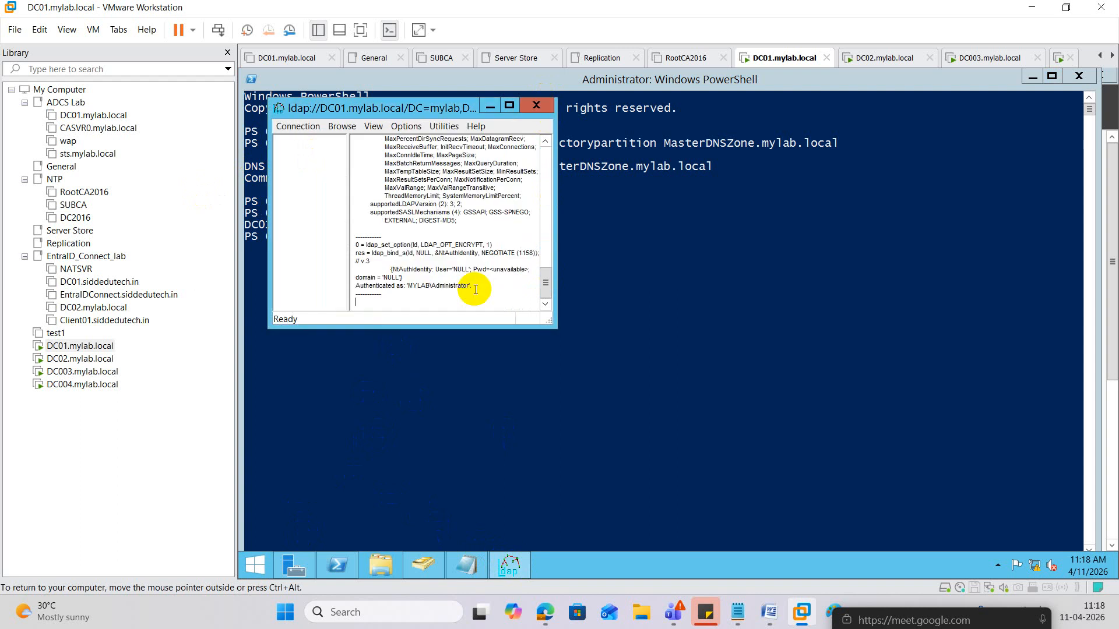
- Look for the MasterDNSZone partition among the base DNs offered for Ldp's tree view
click(334, 126)
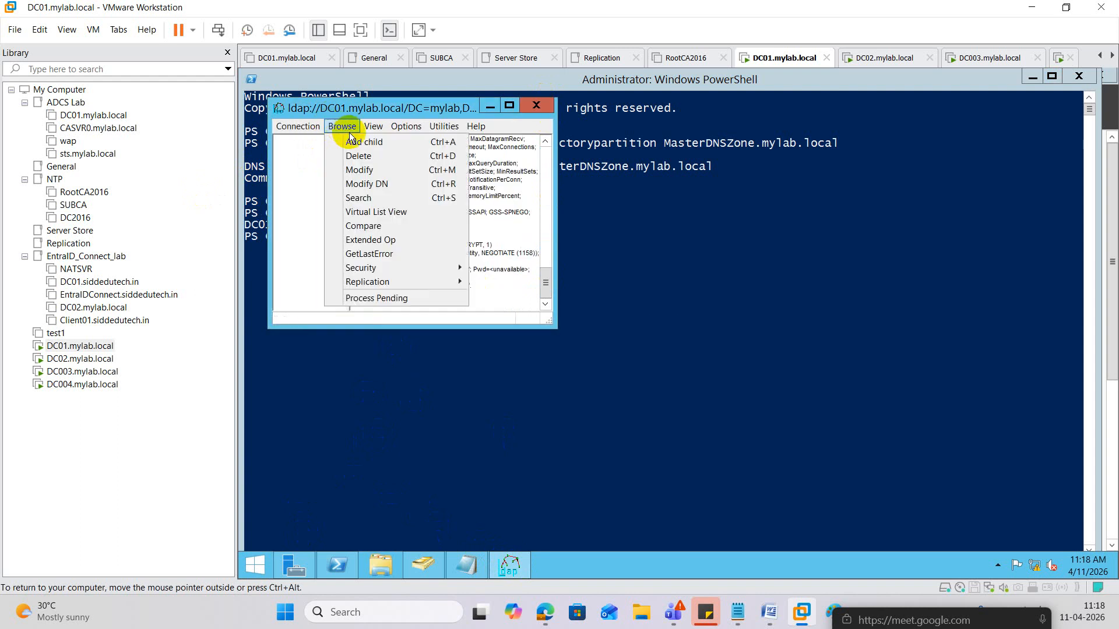
mouse_move(373, 124)
click(390, 142)
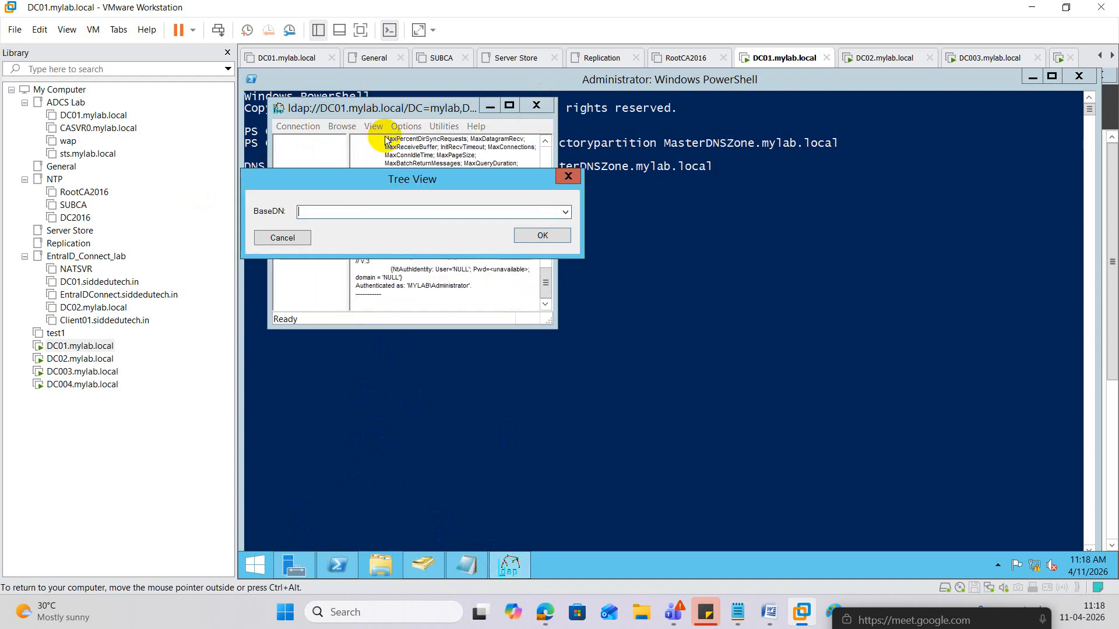
click(565, 213)
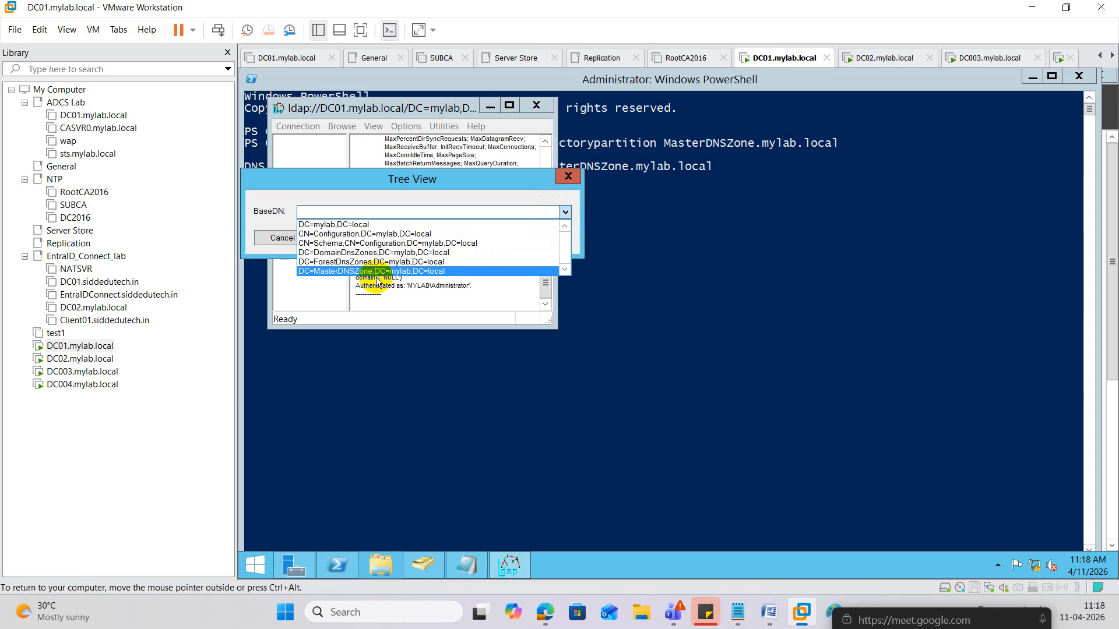
click(639, 222)
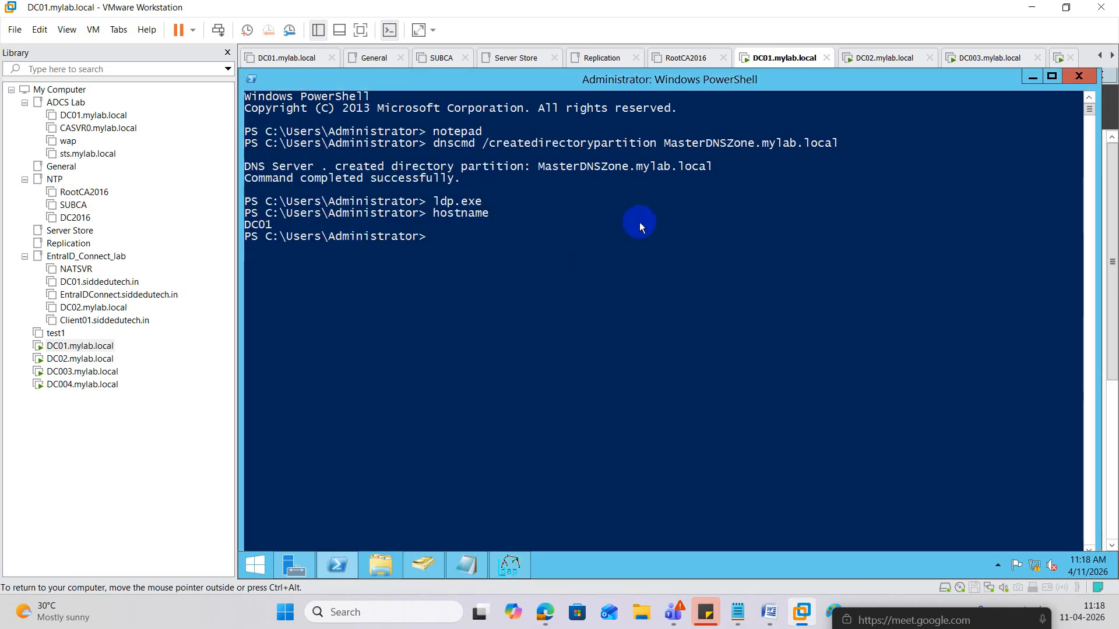
- Switch to the Word document and copy the Step 2 command "dnscmd /enlistdirectorypartition CustomDNSPartition.contoso.com"
click(769, 612)
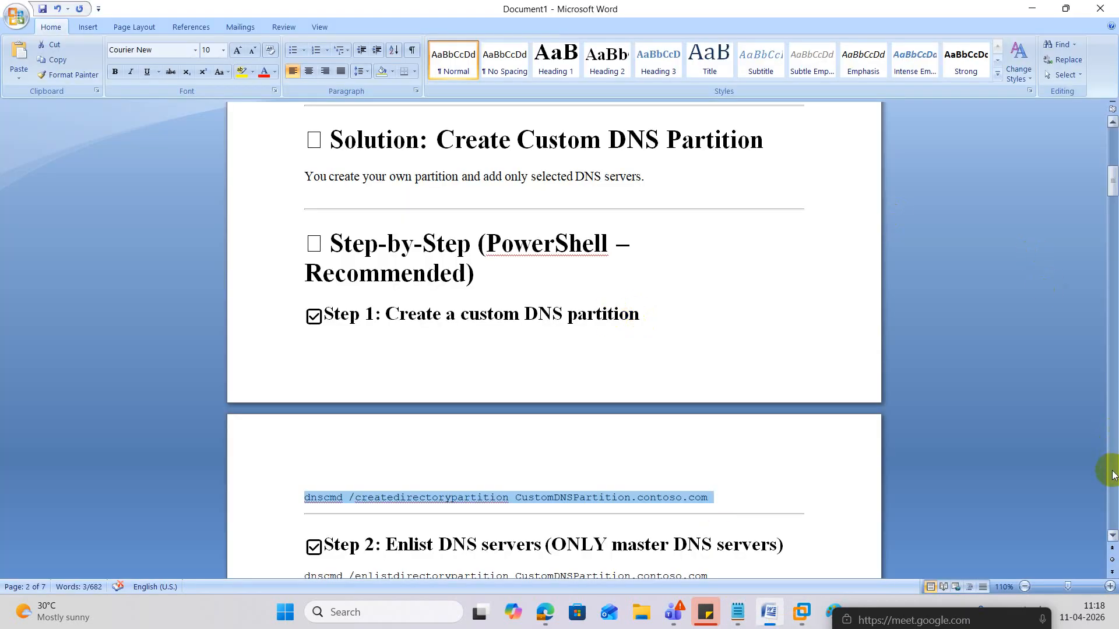
click(1112, 536)
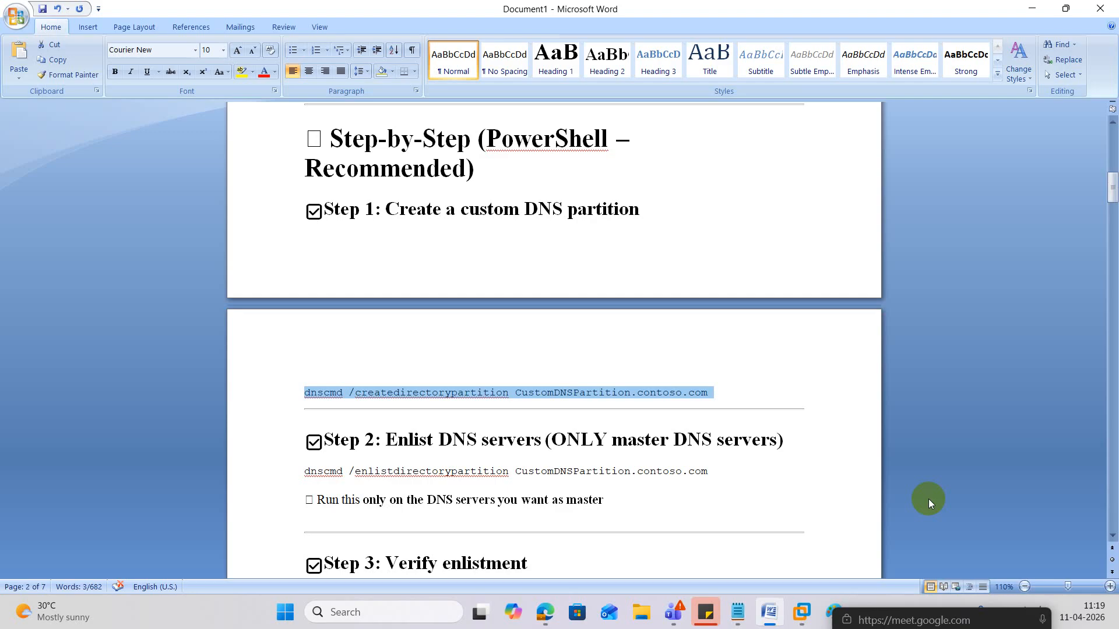
click(303, 474)
drag(303, 474, 713, 471)
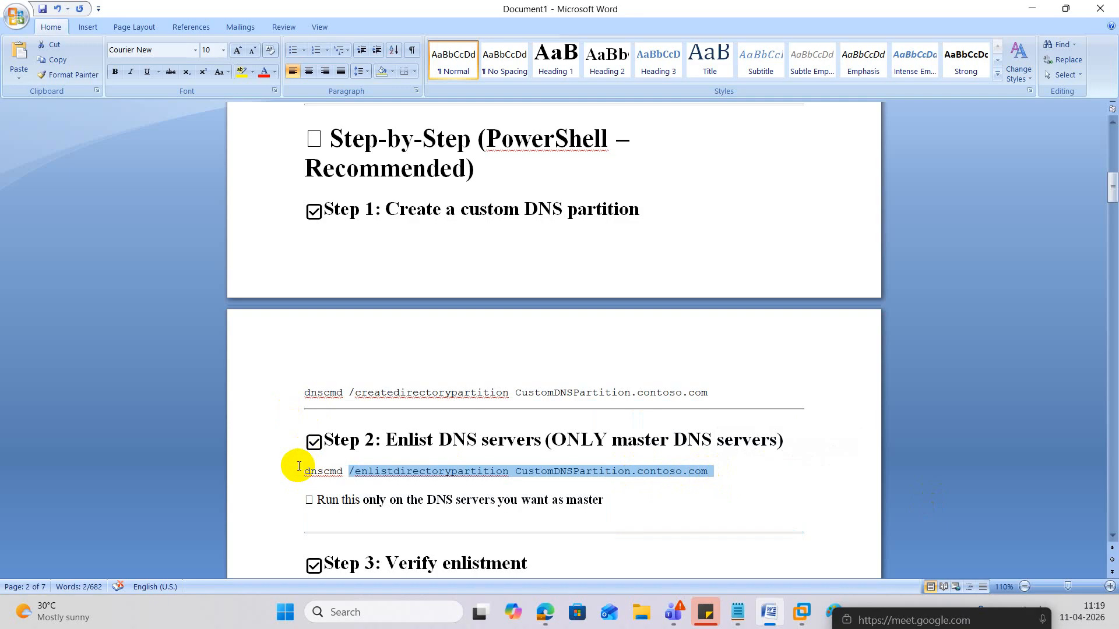
drag(302, 467, 710, 474)
key(ctrl+c)
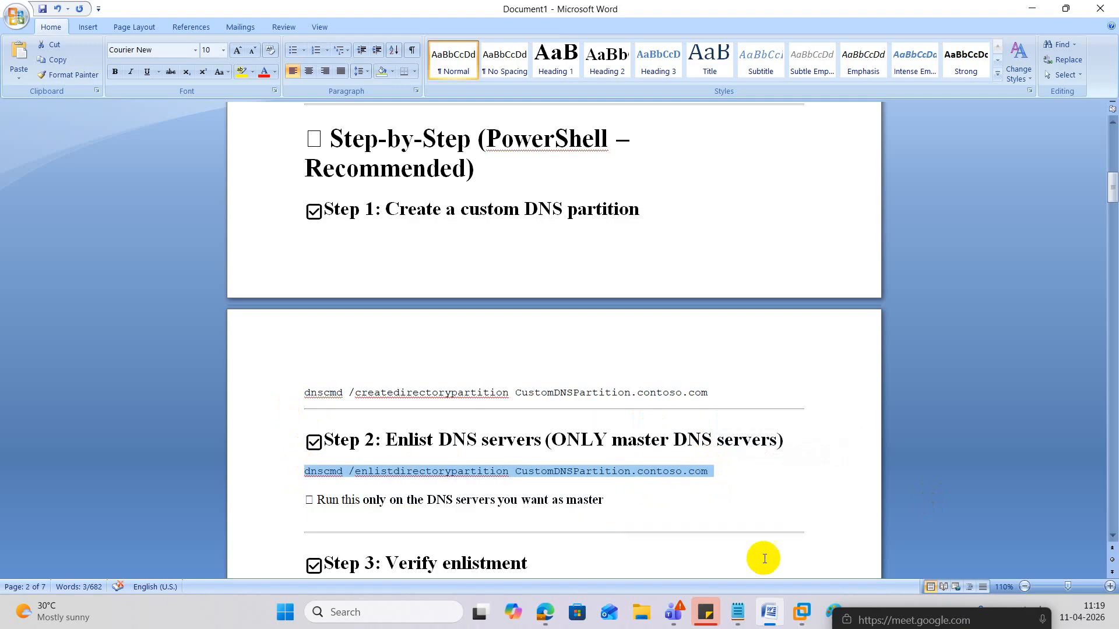
- Switch to the host's Notepad and paste the copied command a few lines below the existing text in DNS Management.txt
click(738, 611)
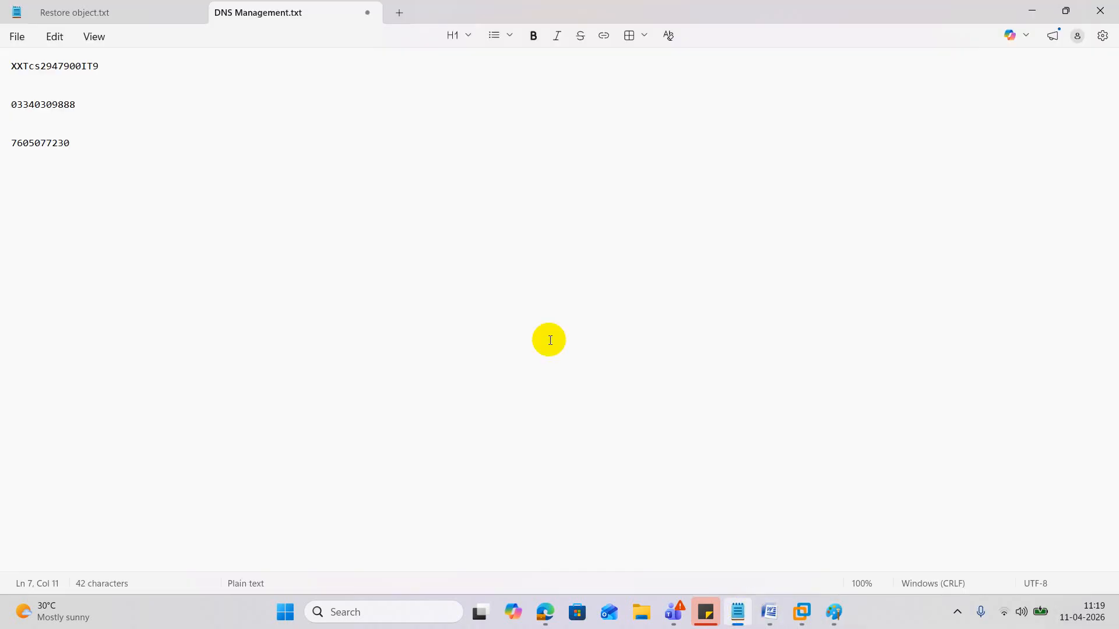
key(Return)
key(Return)
key(Return)
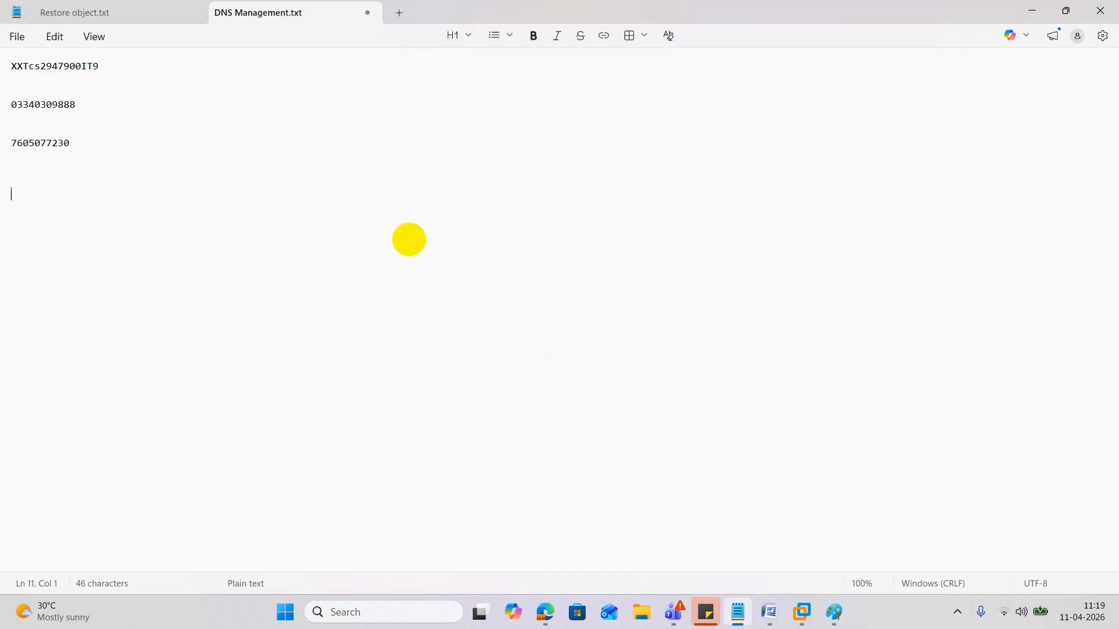
key(ctrl+v)
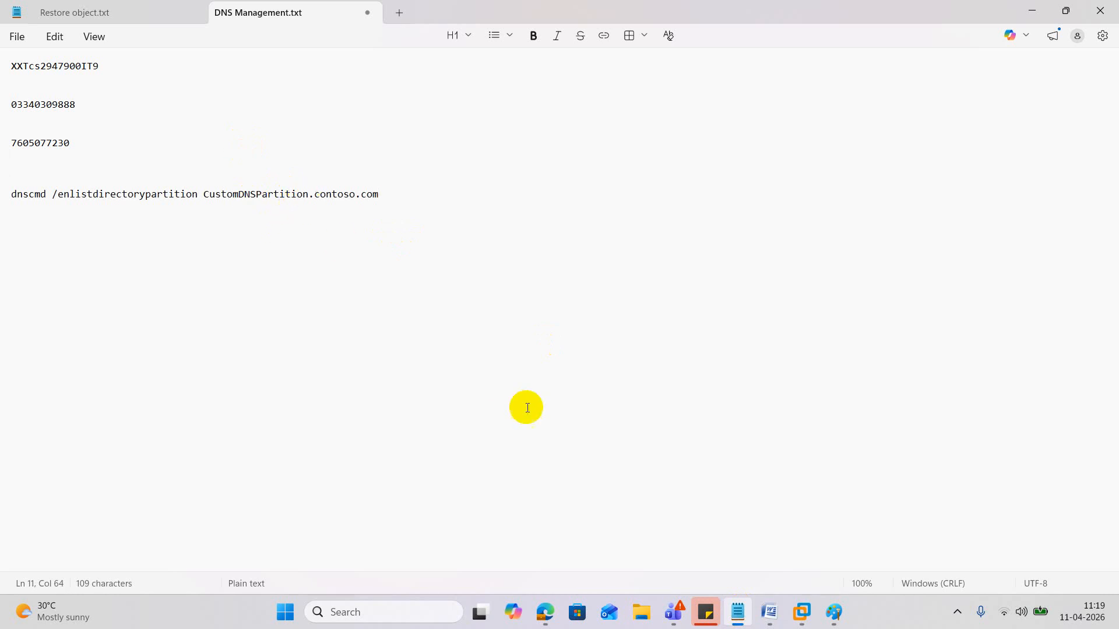
- Copy the new partition's full name from DC01's PowerShell output and replace CustomDNSPartition.contoso.com in the Notepad command with MasterDNSZone.mylab.local
click(805, 612)
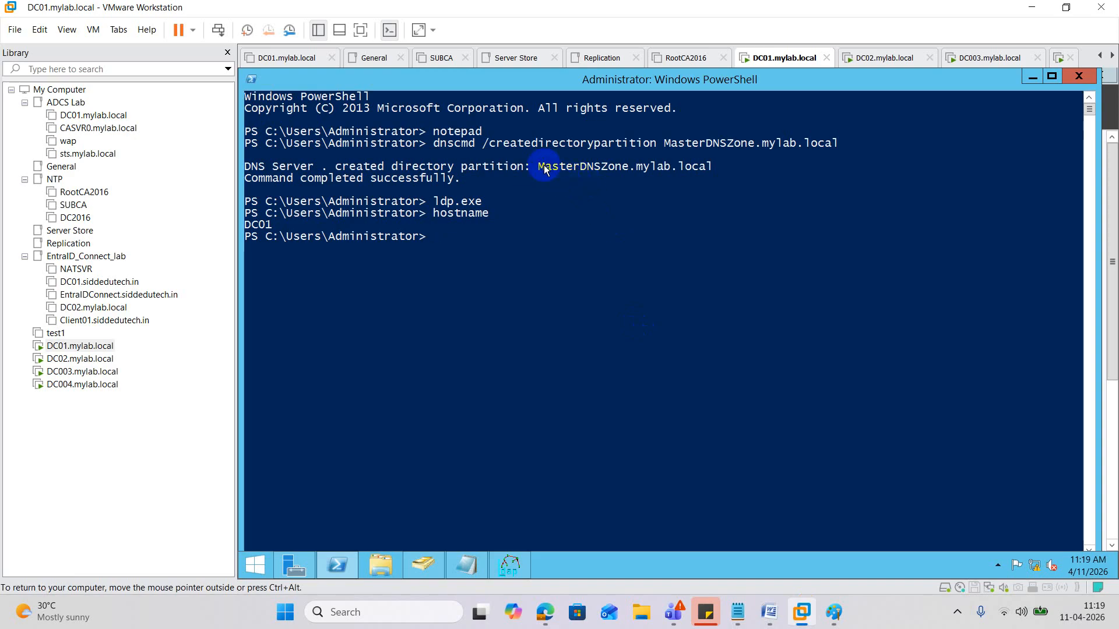
drag(545, 169, 712, 169)
right_click(712, 169)
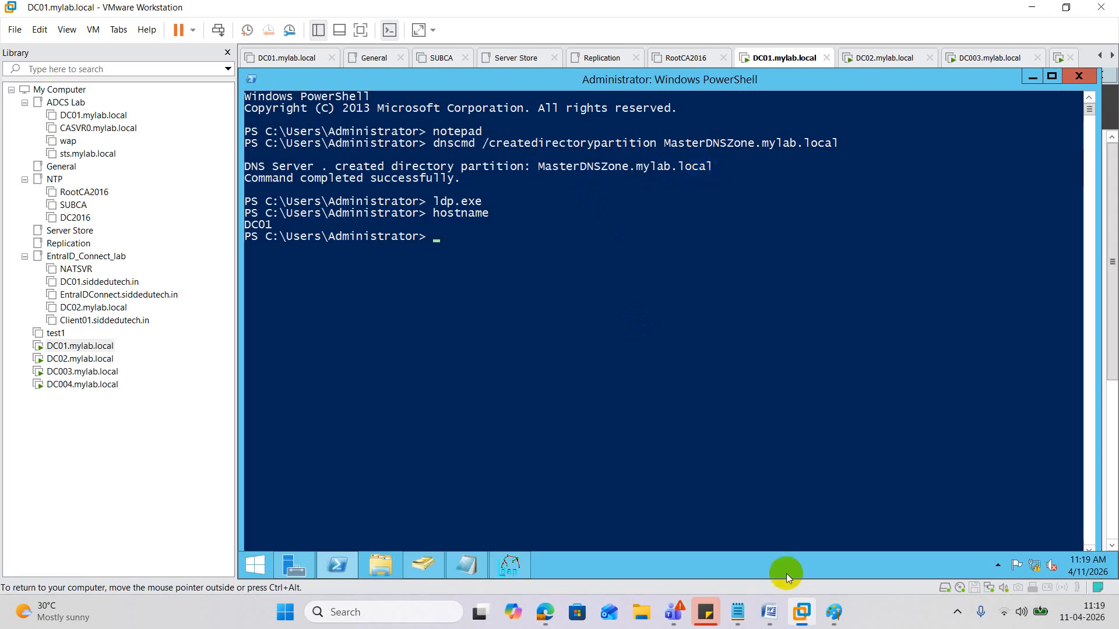
click(738, 610)
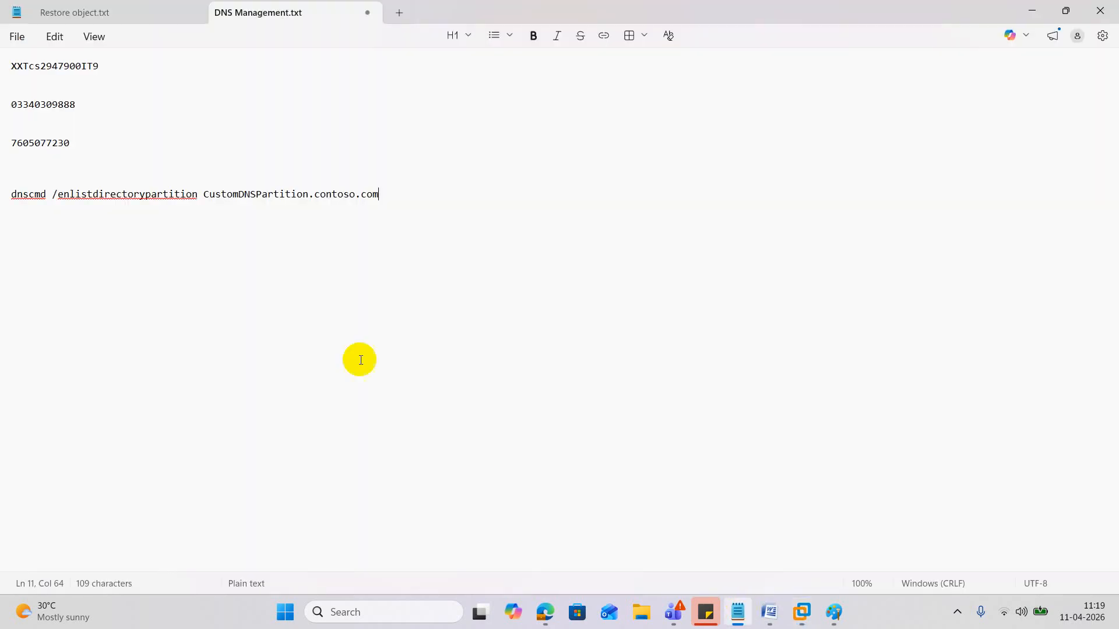
drag(202, 194, 422, 219)
text(MasterDNSZone.mylab.local)
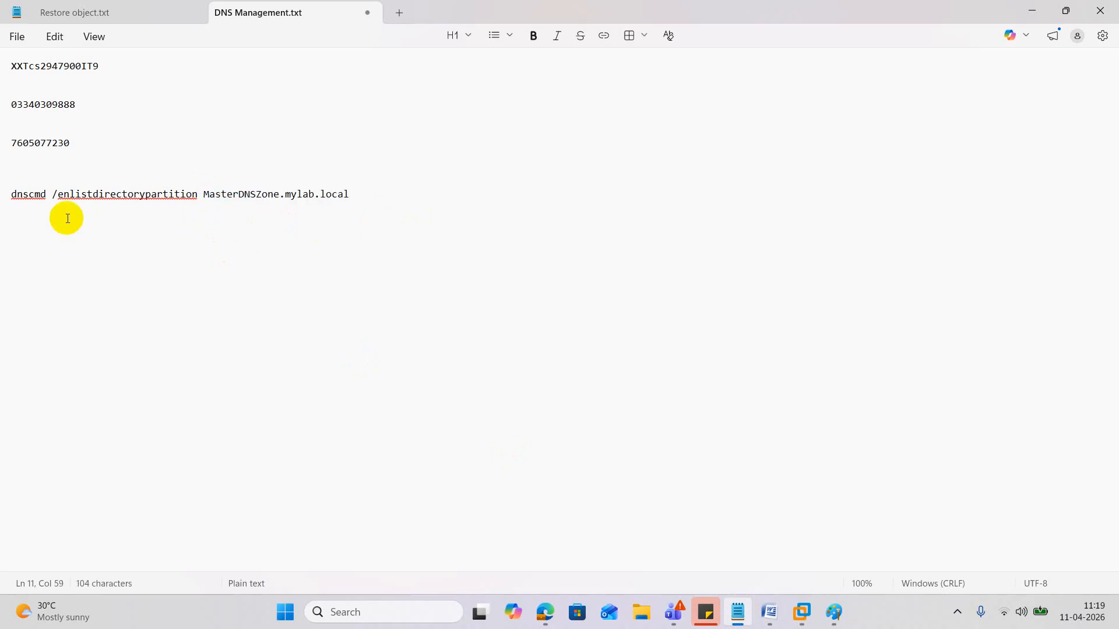
- Copy the edited command into PowerShell on DC01 and run "dnscmd /enlistdirectorypartition MasterDNSZone.mylab.local"
click(7, 198)
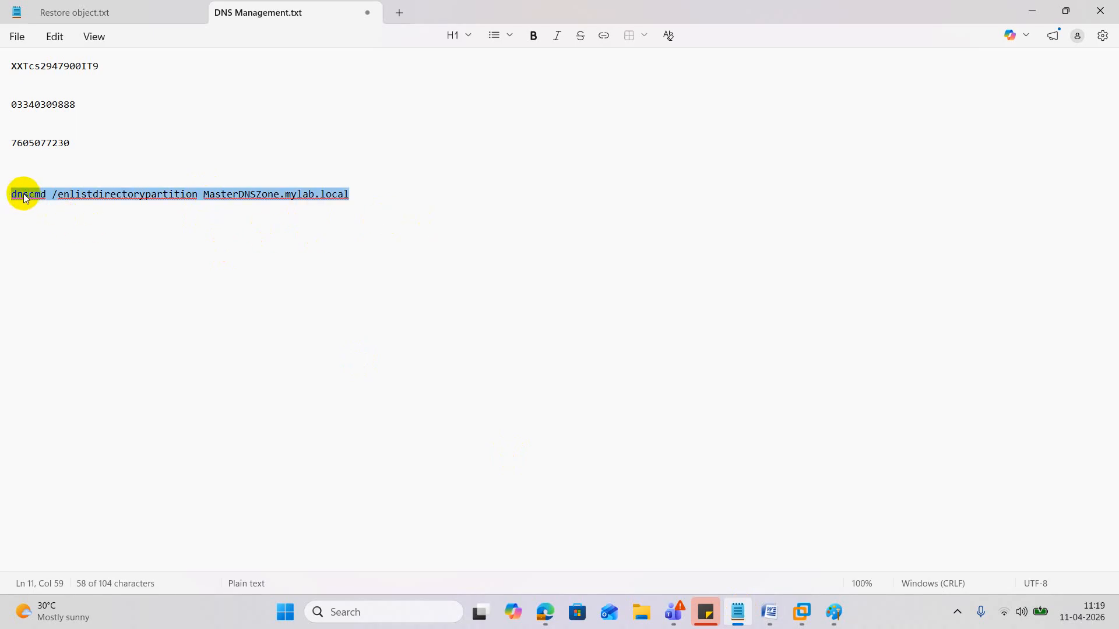
click(369, 203)
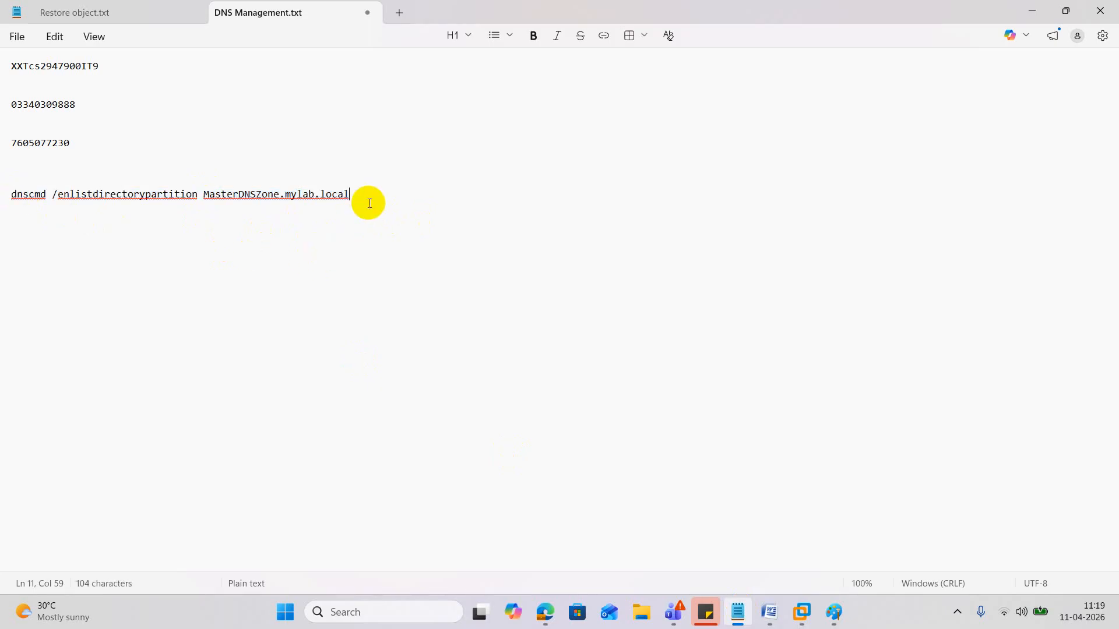
drag(350, 192, 1, 214)
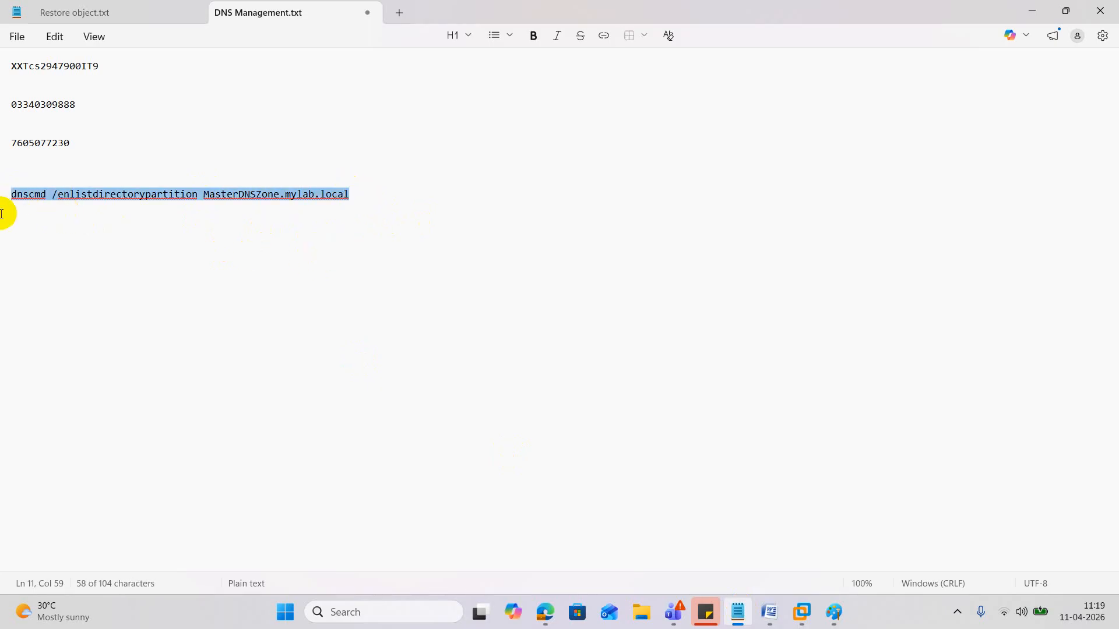
right_click(79, 190)
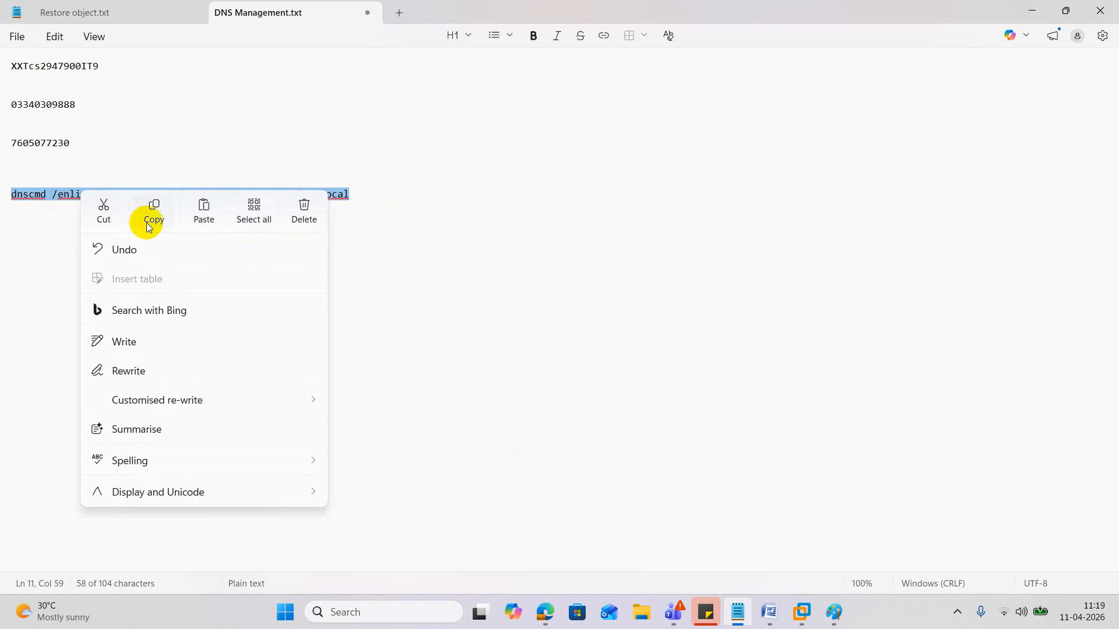
click(148, 225)
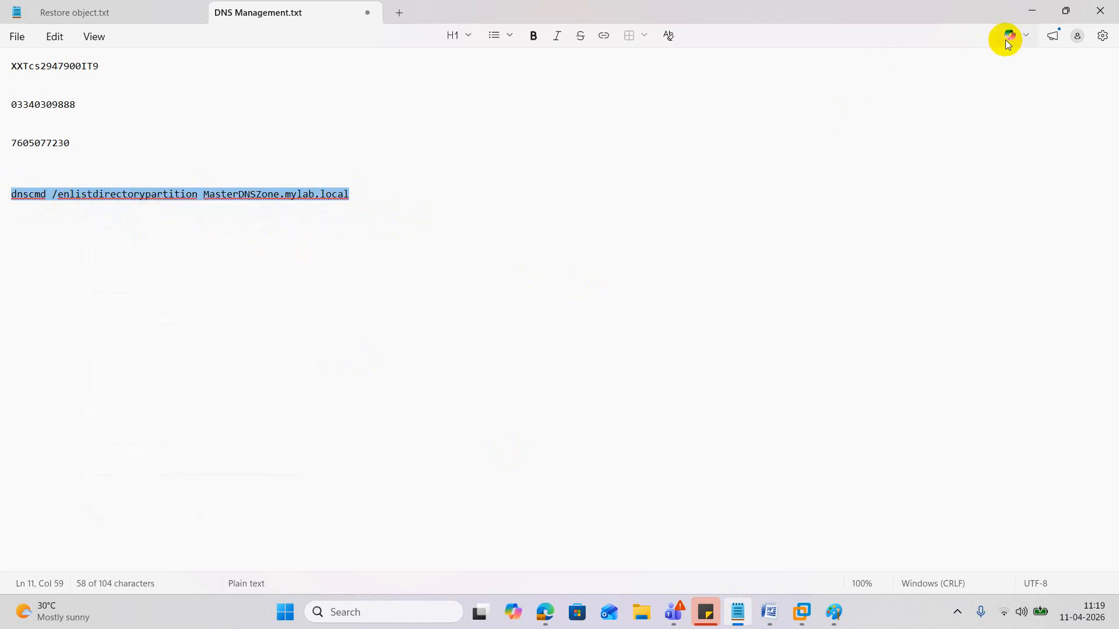
click(1045, 10)
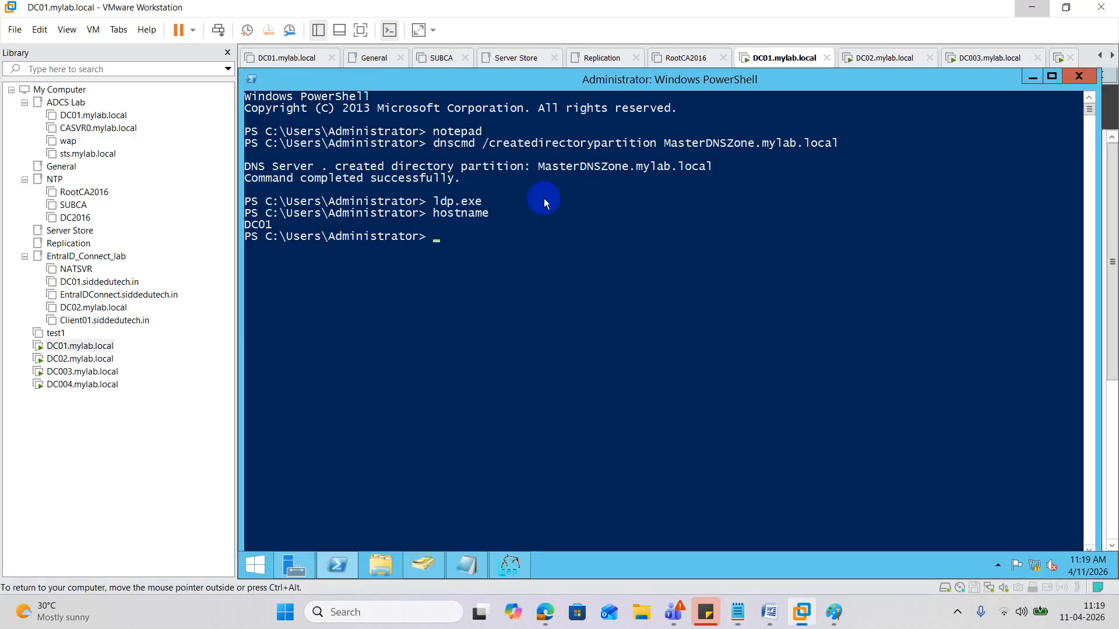
right_click(464, 260)
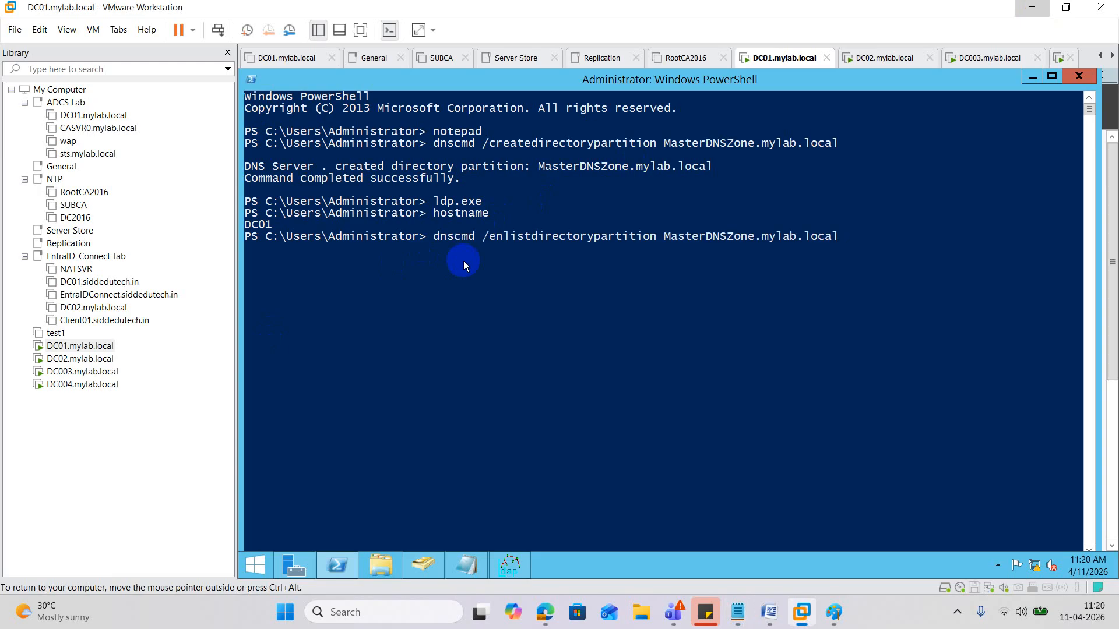
key(Return)
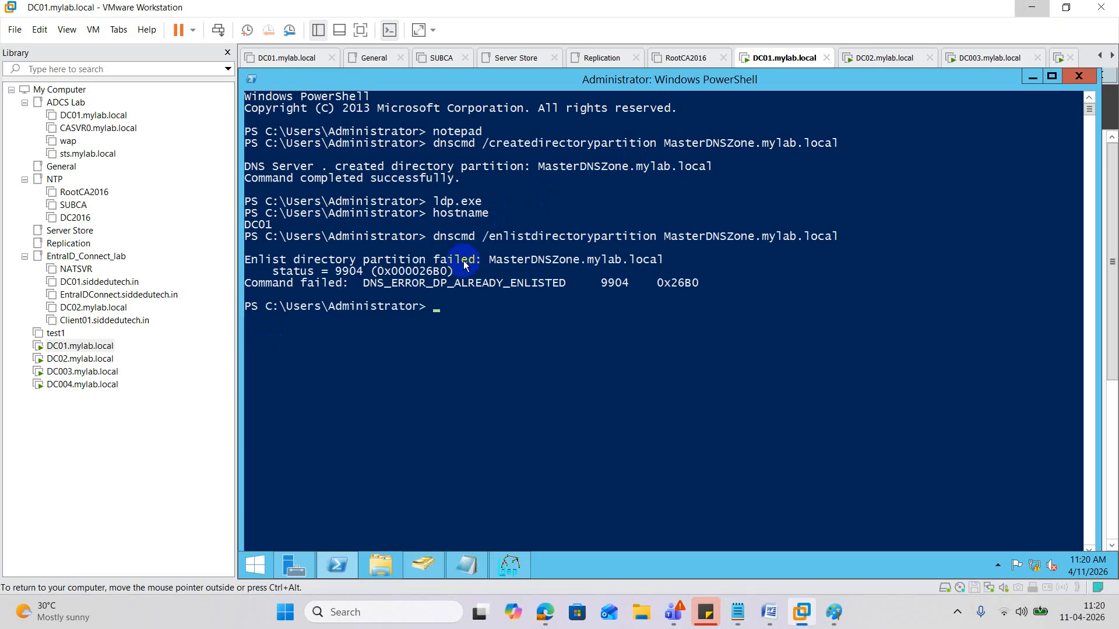
- Switch to the DC003.mylab.local virtual machine, send it the Ctrl+Alt+Del sign-in sequence and sign in with the account password
click(102, 382)
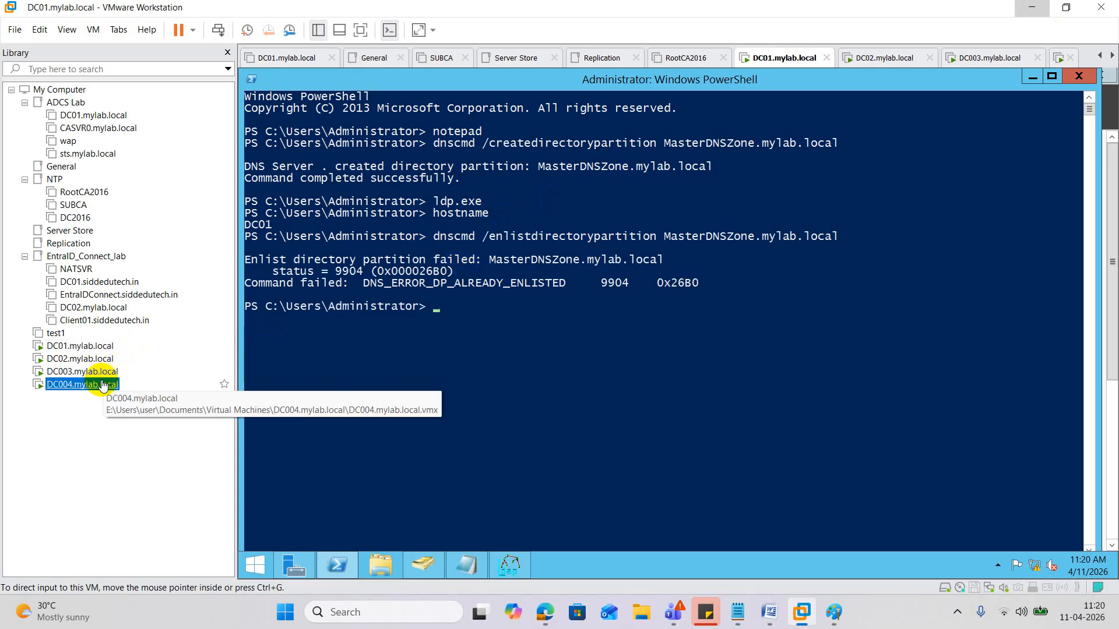
click(101, 374)
right_click(100, 374)
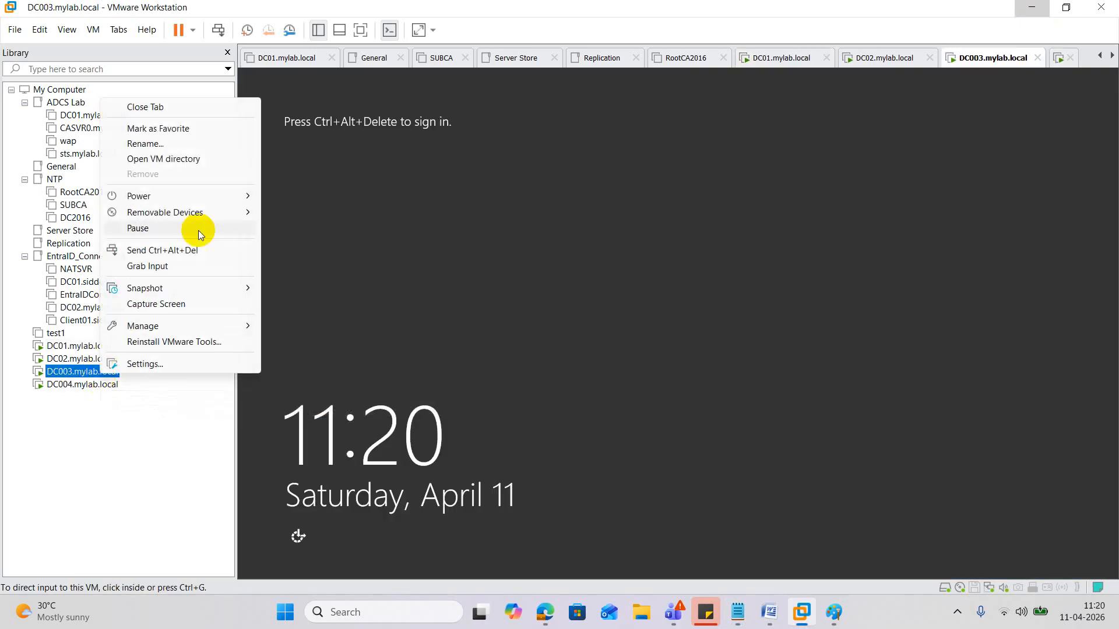
click(204, 251)
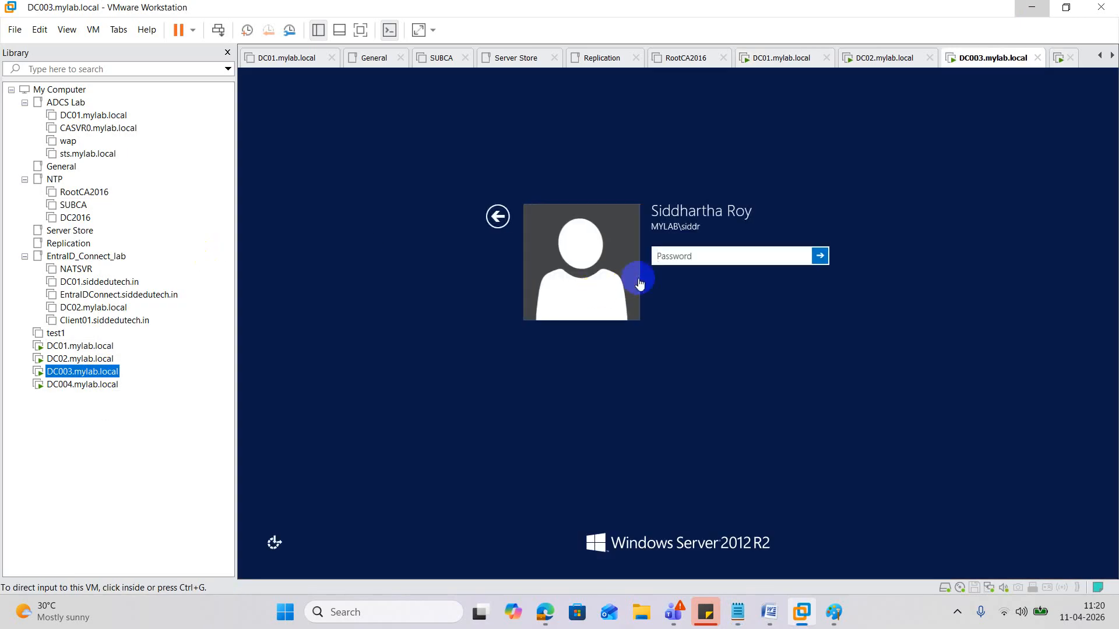
click(664, 265)
text(••••••)
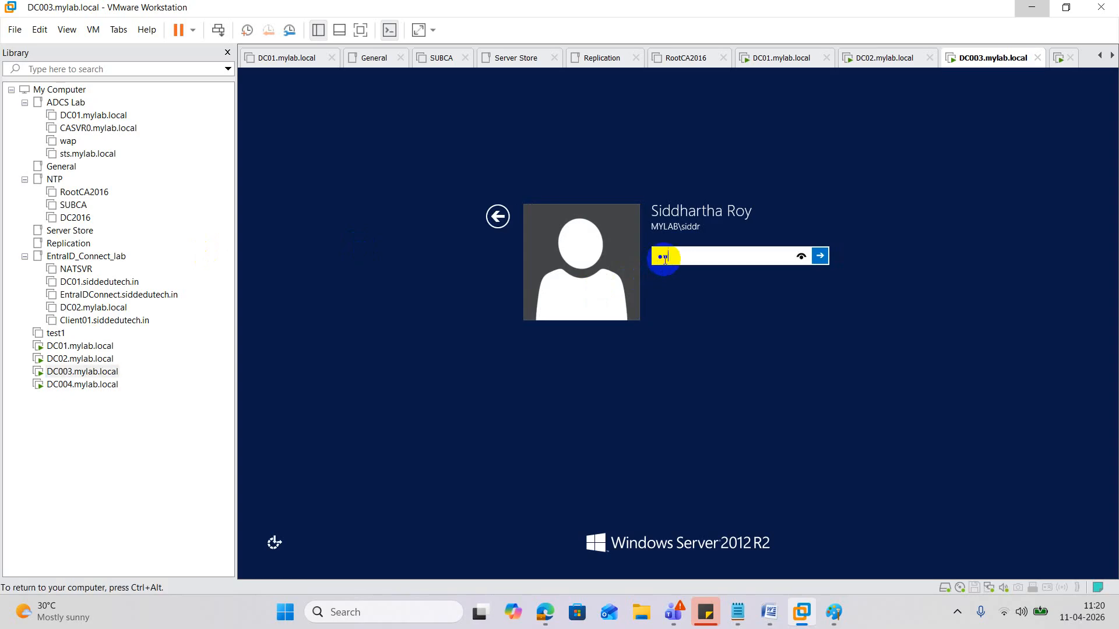
text(••••••)
key(Return)
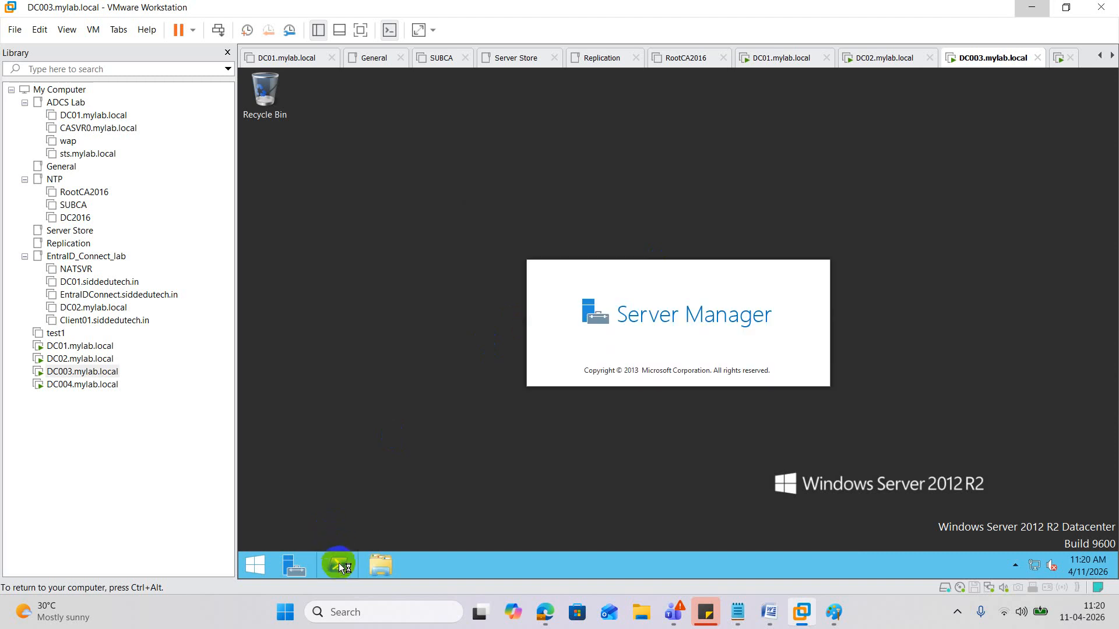
- Start Windows PowerShell as administrator on DC003 and approve the elevation request
right_click(338, 566)
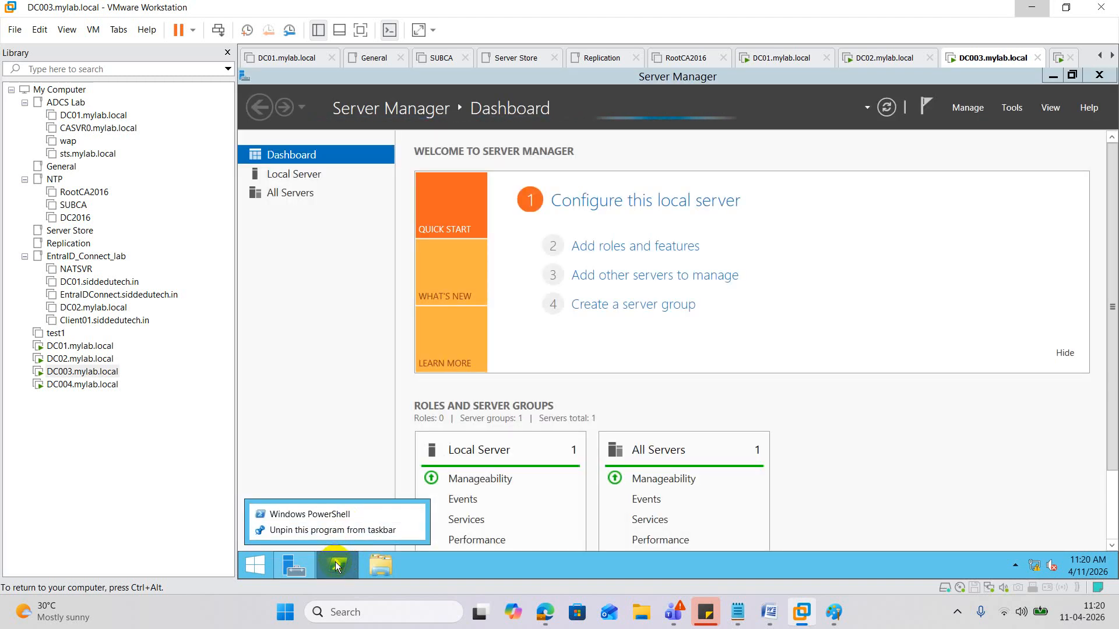
click(337, 565)
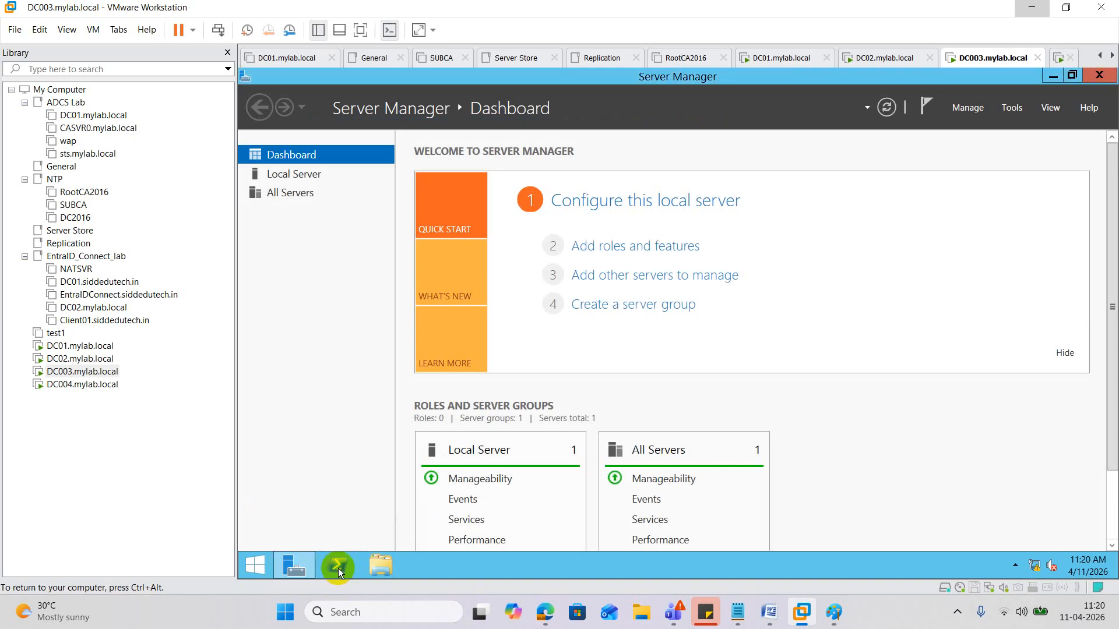
right_click(338, 566)
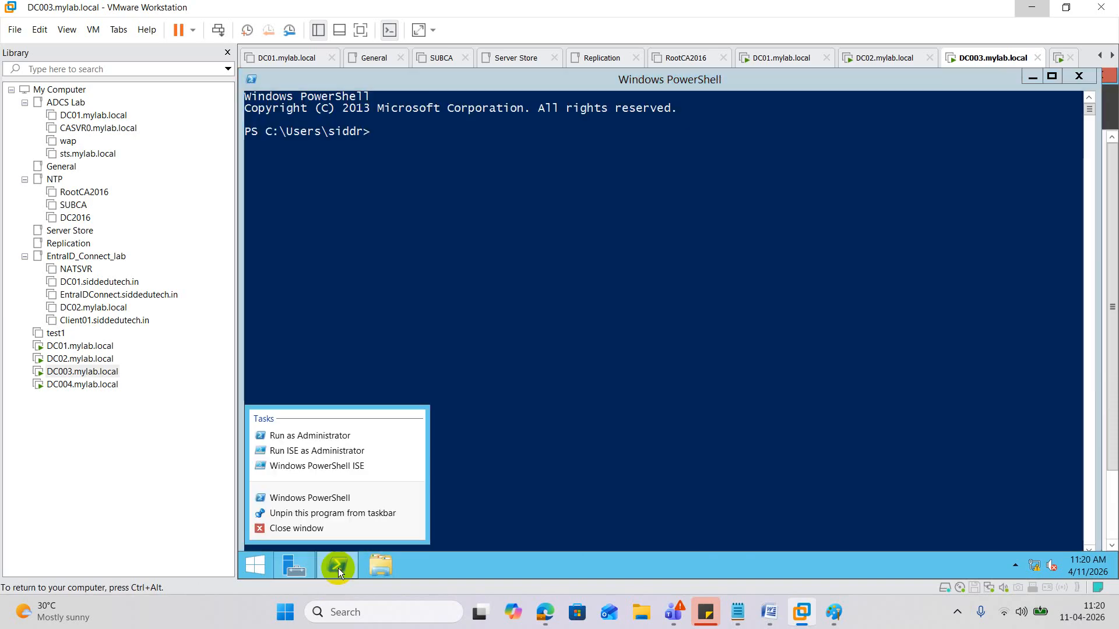
click(327, 432)
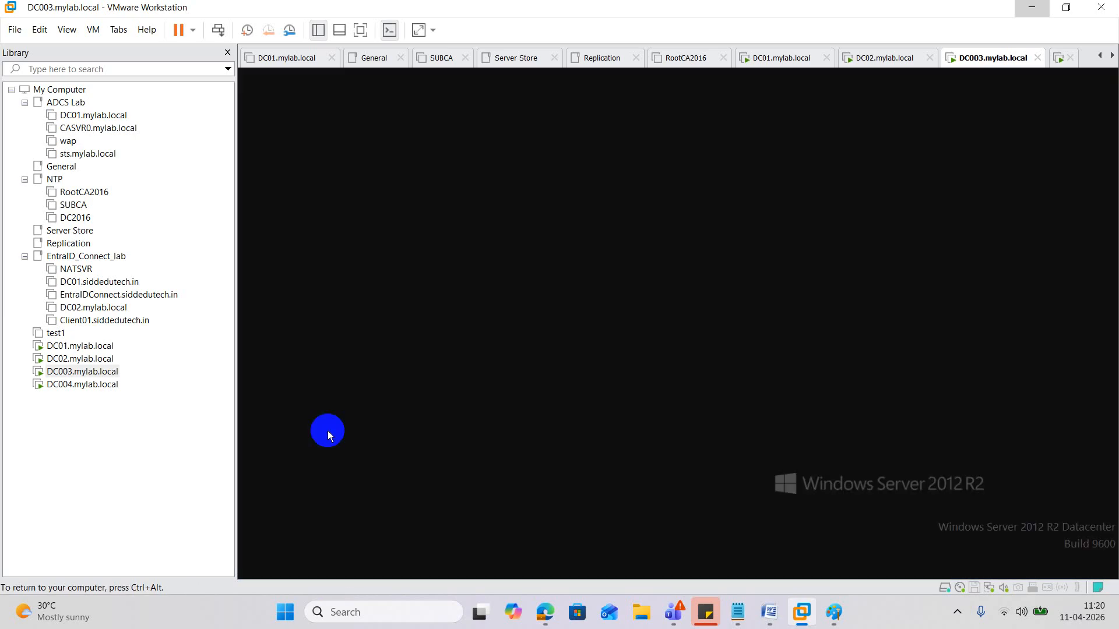
click(759, 342)
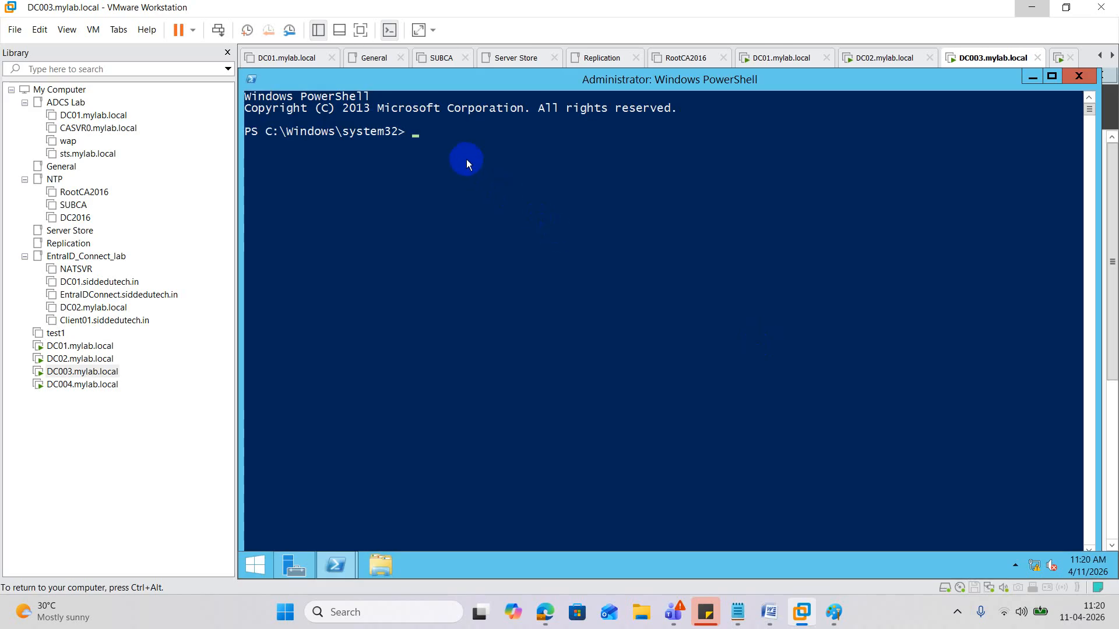
- Try to paste the enlistment command into the elevated PowerShell window on DC003
right_click(442, 79)
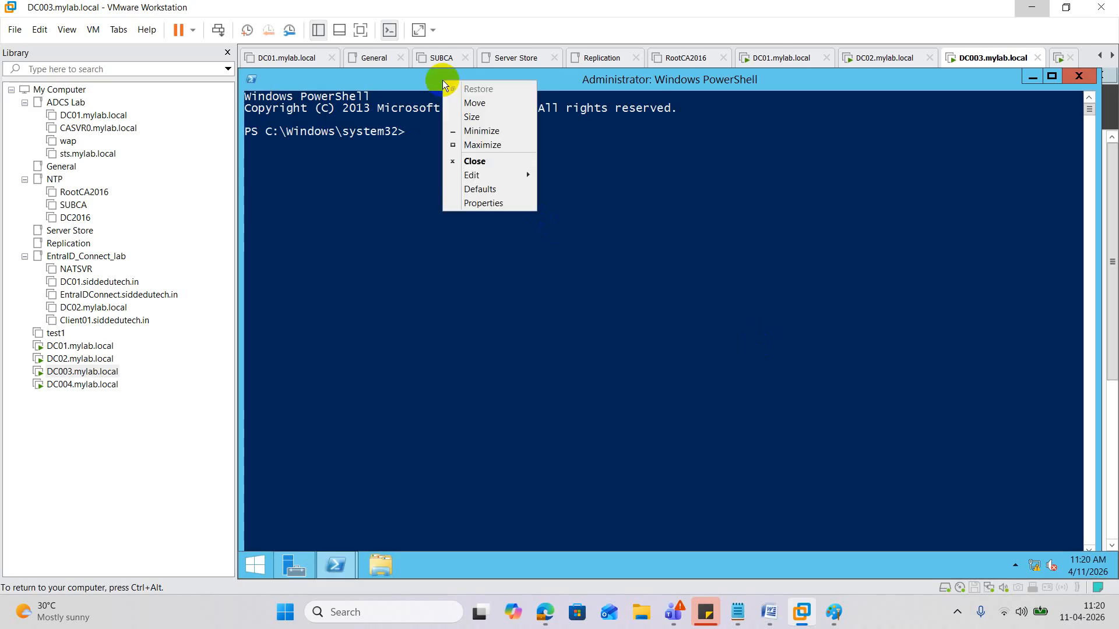
mouse_move(491, 177)
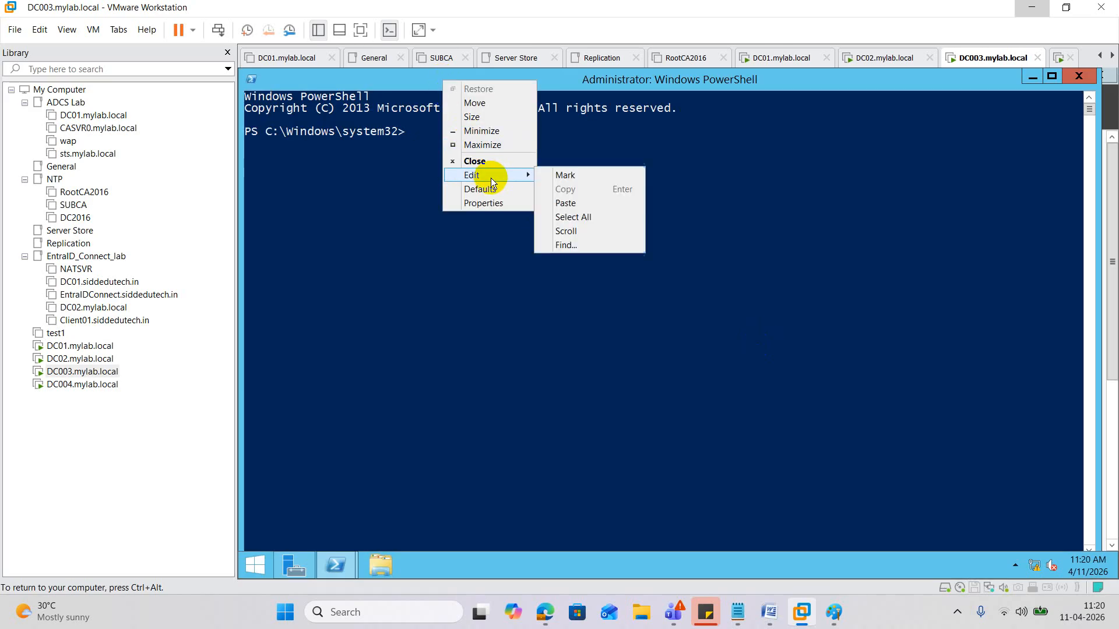
click(565, 209)
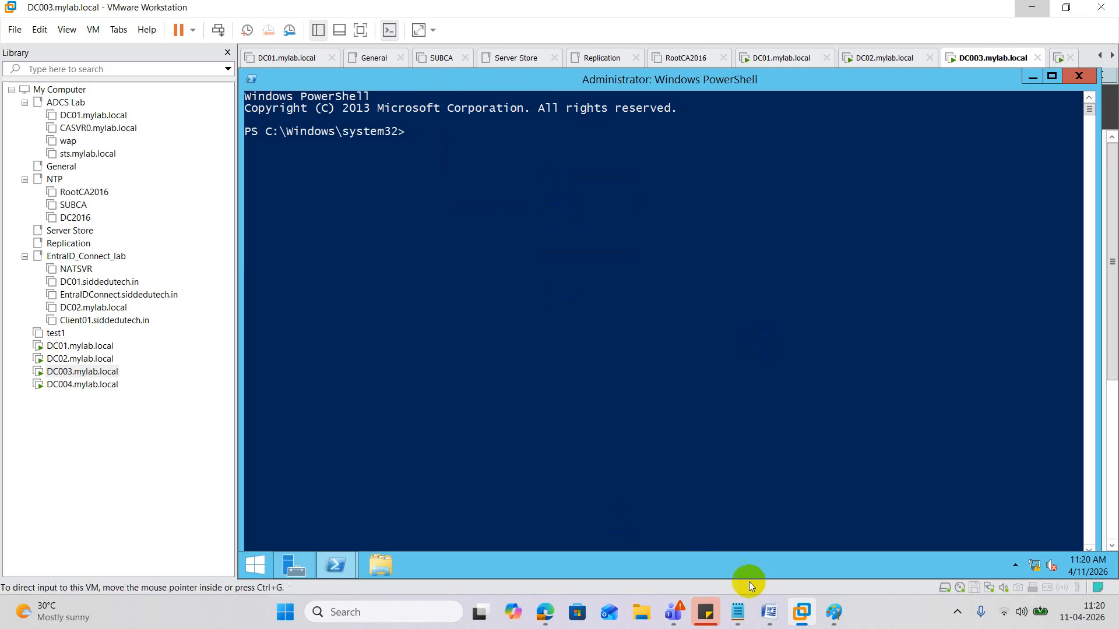
- Copy the command "dnscmd /enlistdirectorypartition MasterDNSZone.mylab.local" again from DNS Management.txt in the host's Notepad and return to the DC003 virtual machine
click(833, 612)
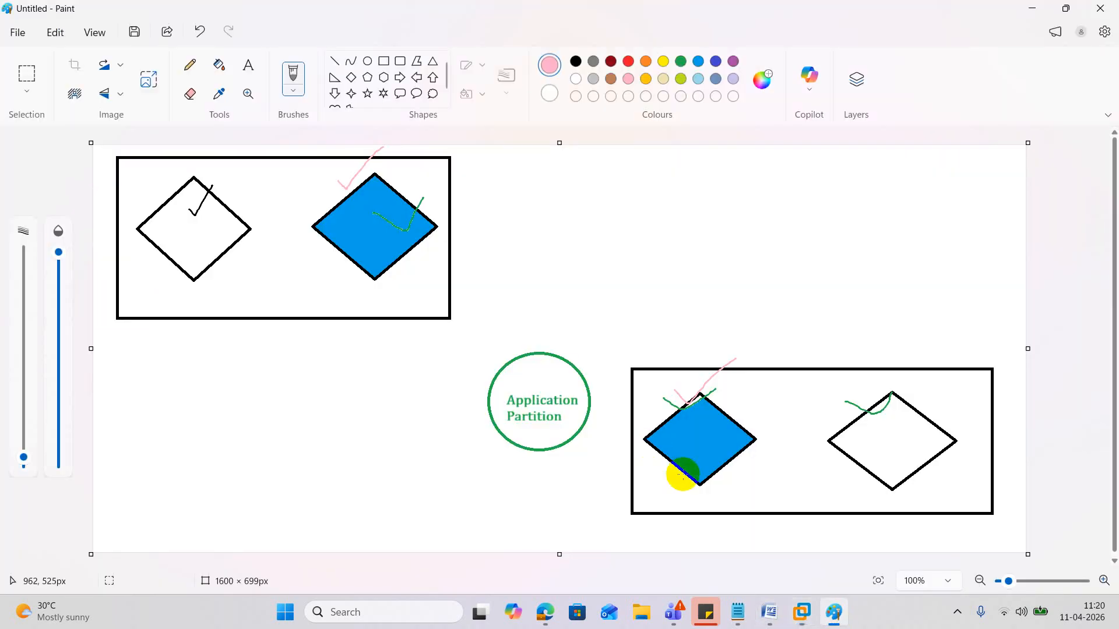
click(751, 614)
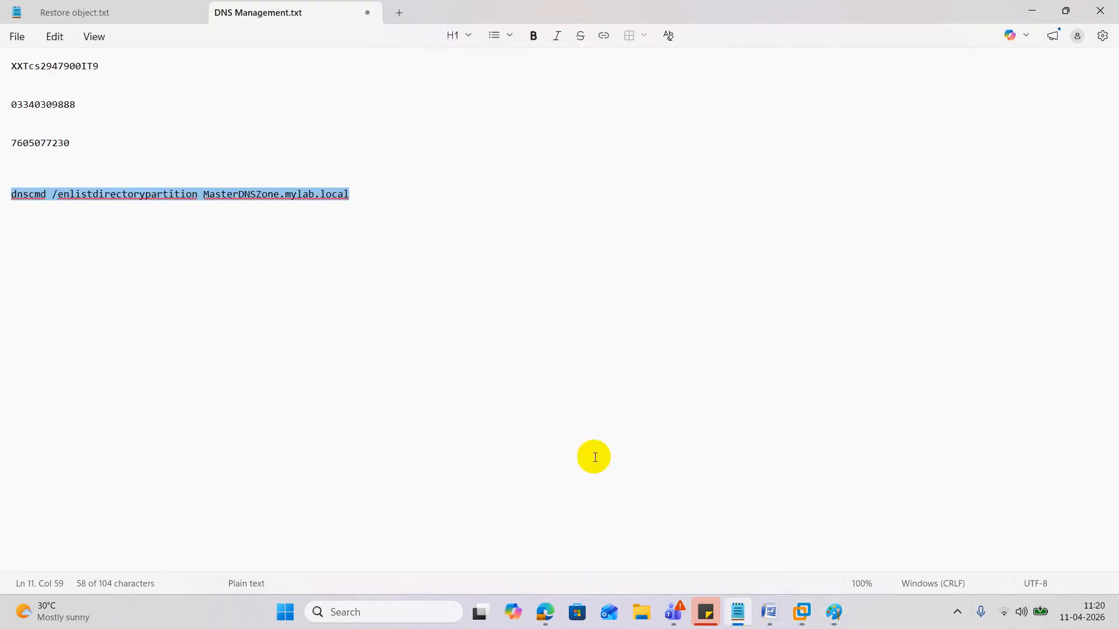
right_click(281, 197)
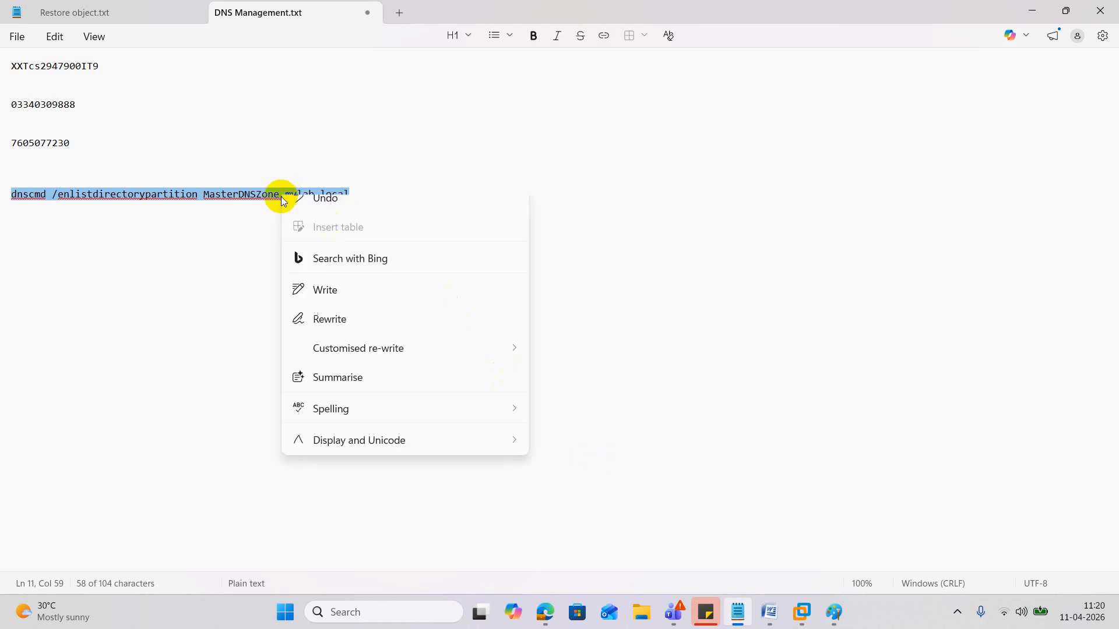
click(349, 222)
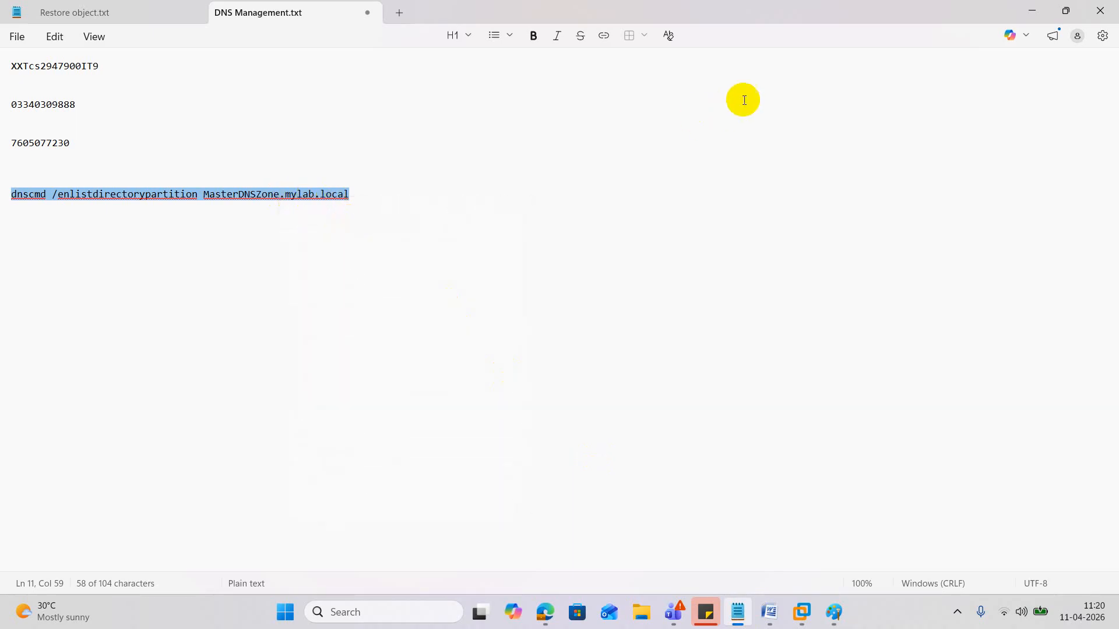
click(1031, 11)
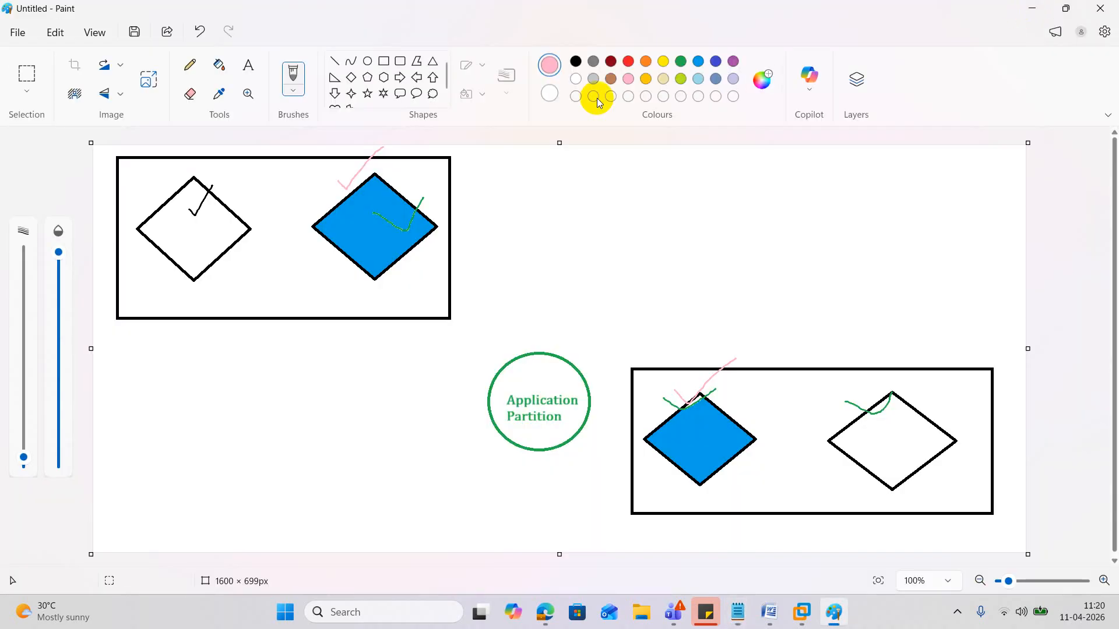
click(1026, 8)
- Paste and run "dnscmd /enlistdirectorypartition MasterDNSZone.mylab.local" in the elevated PowerShell on DC003
click(595, 212)
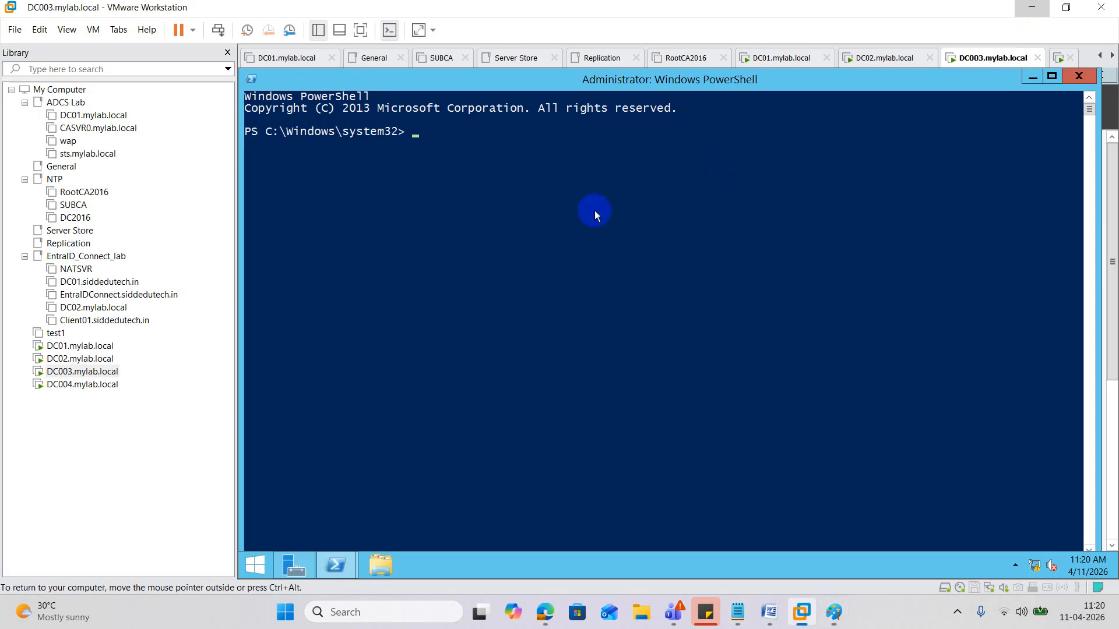
right_click(482, 85)
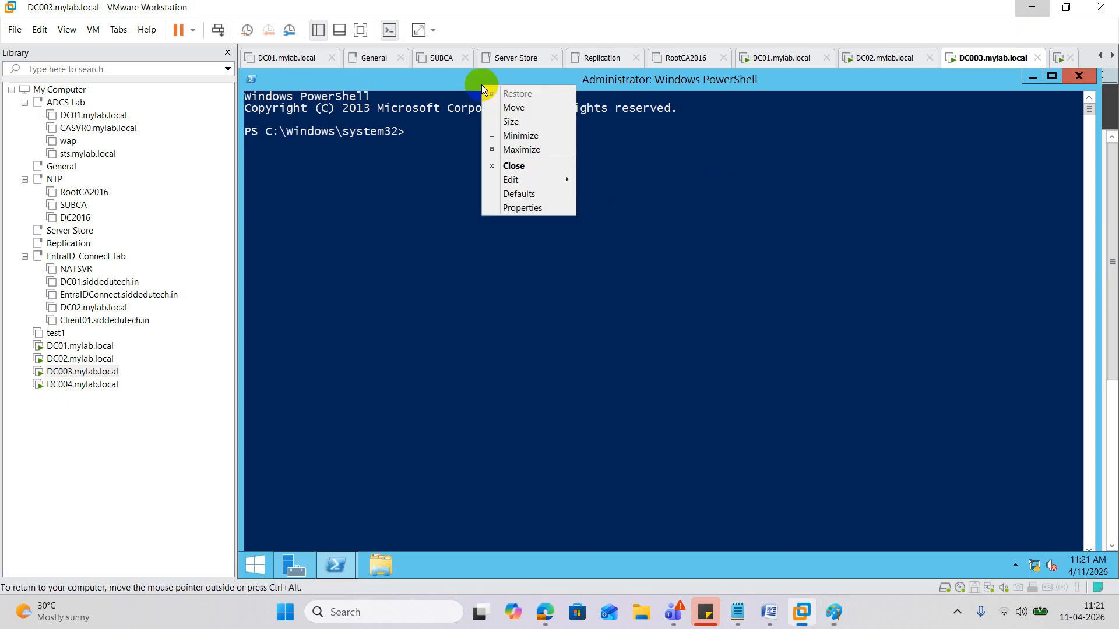
mouse_move(536, 177)
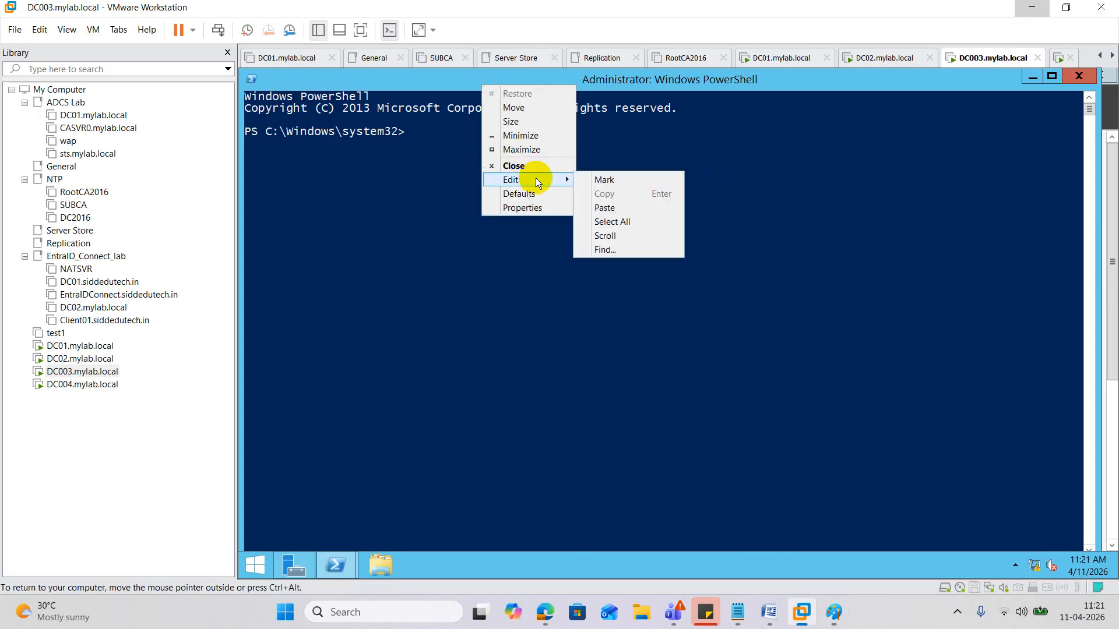
click(620, 202)
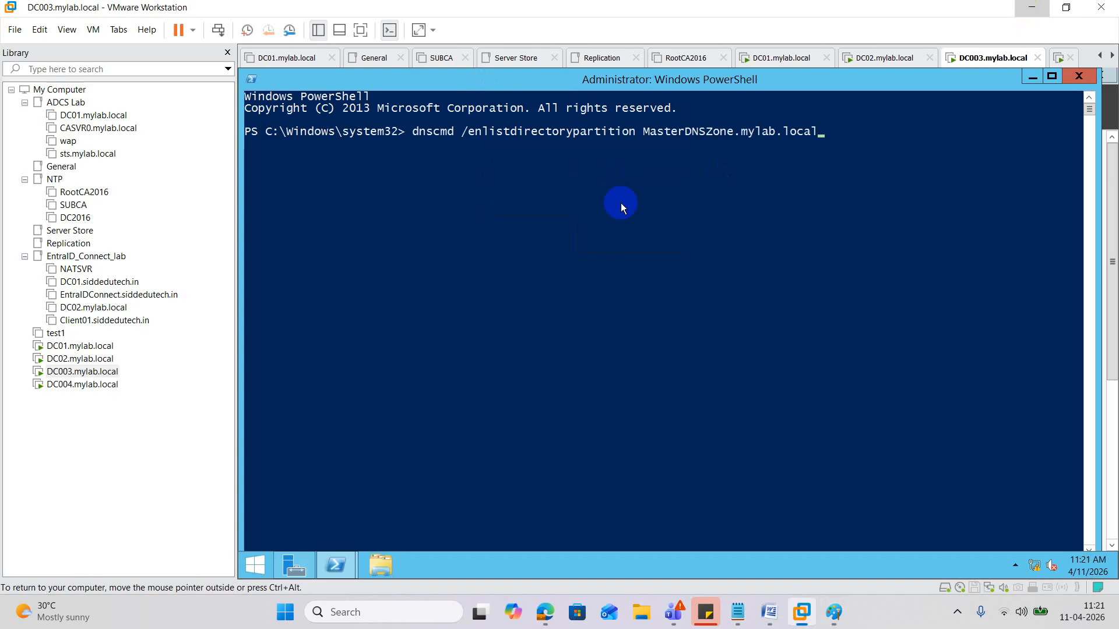
key(Return)
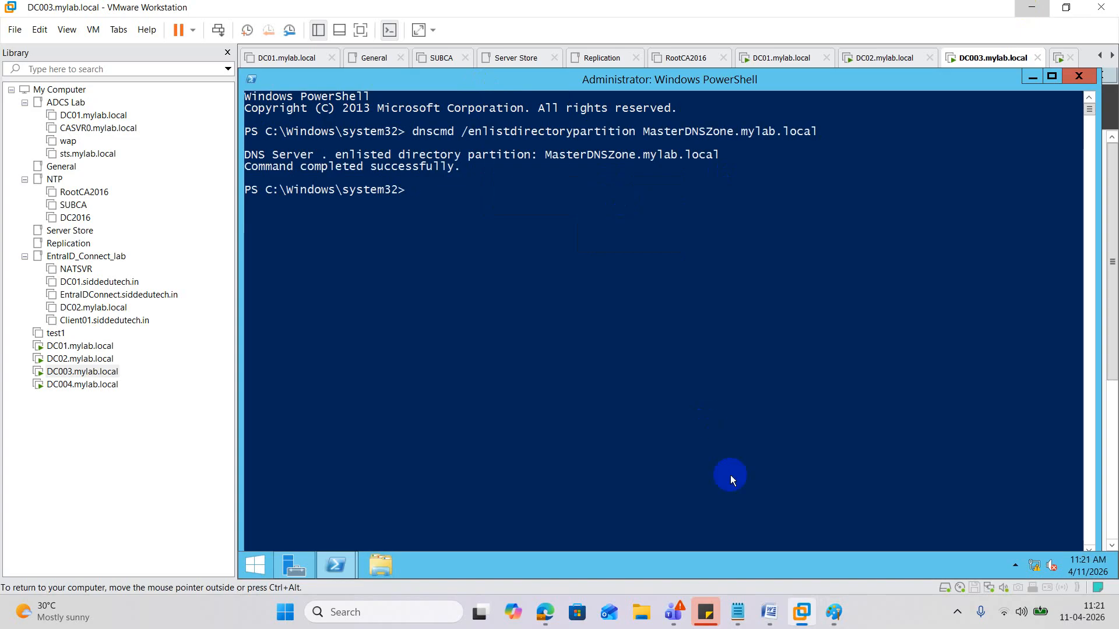
- Switch to the Word document, copy the Step 3 command "dnscmd /enumdirectorypartitions" and return to VMware Workstation
click(771, 607)
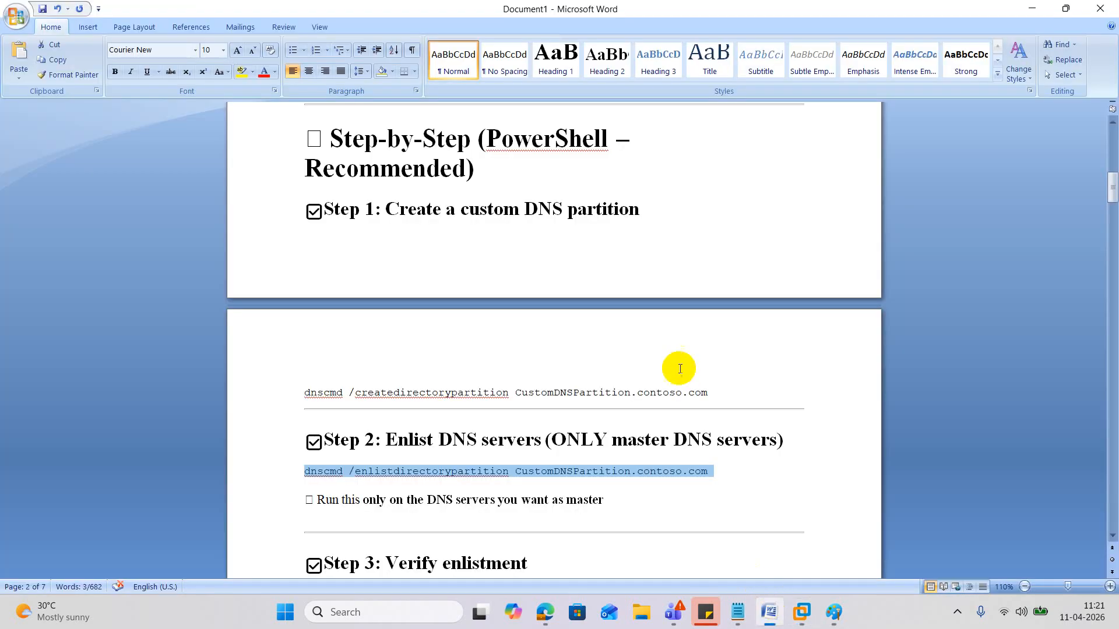
click(1111, 535)
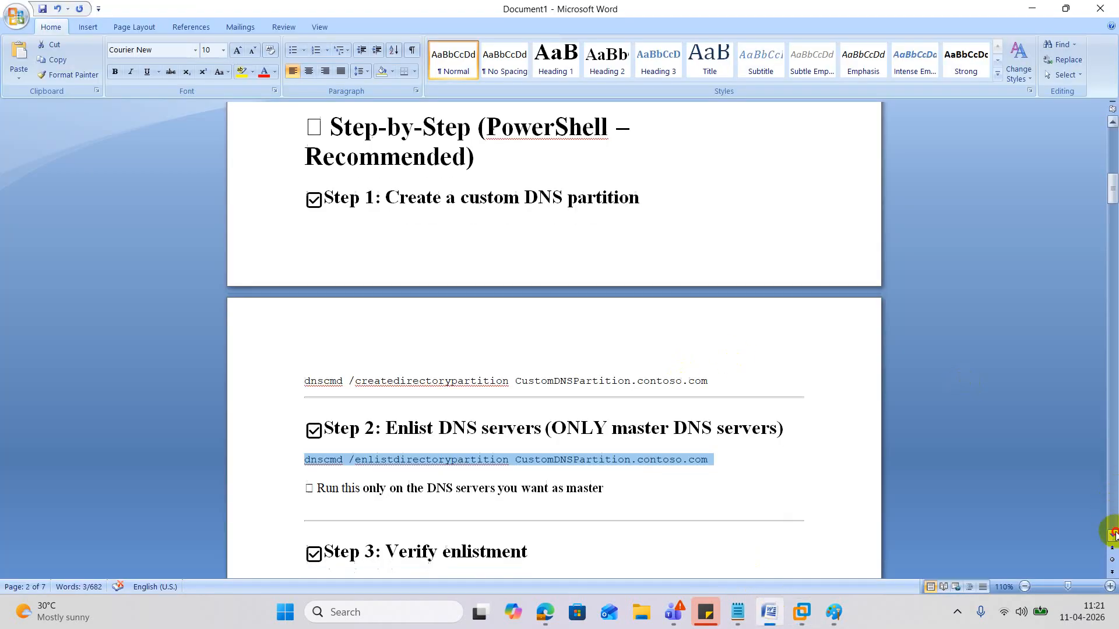
click(1111, 535)
click(1112, 535)
click(1112, 535)
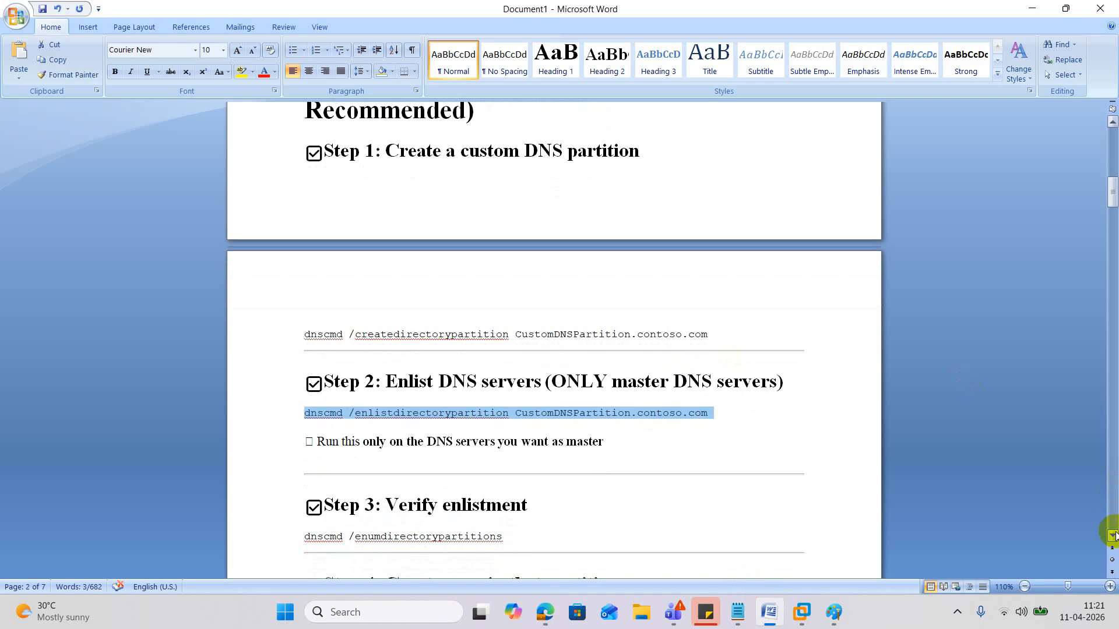
click(1112, 535)
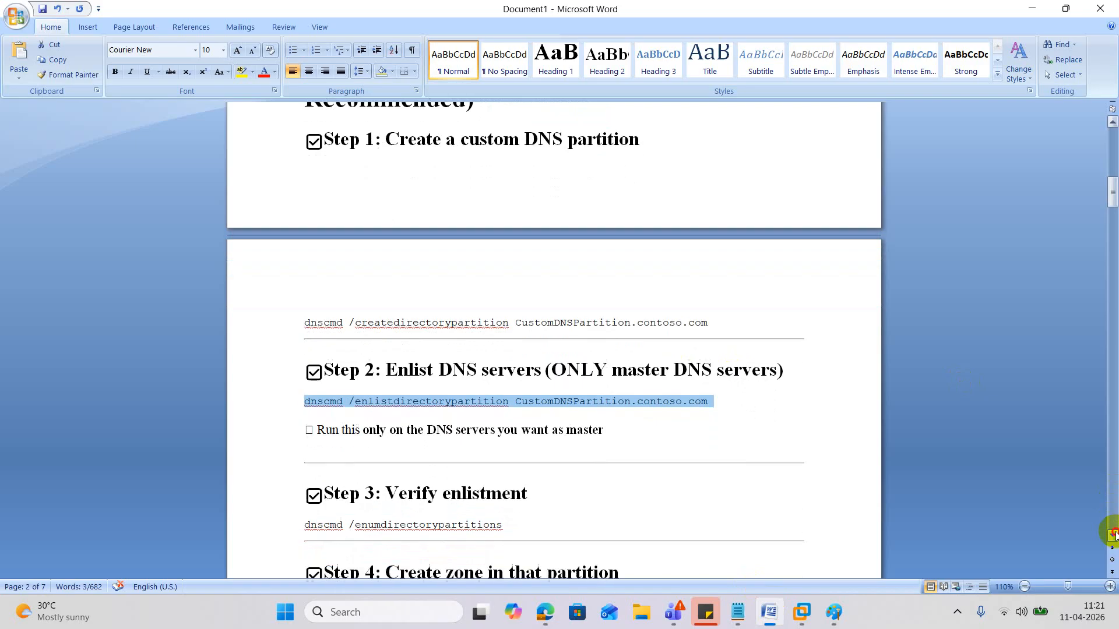
click(1112, 535)
click(1112, 534)
click(1112, 535)
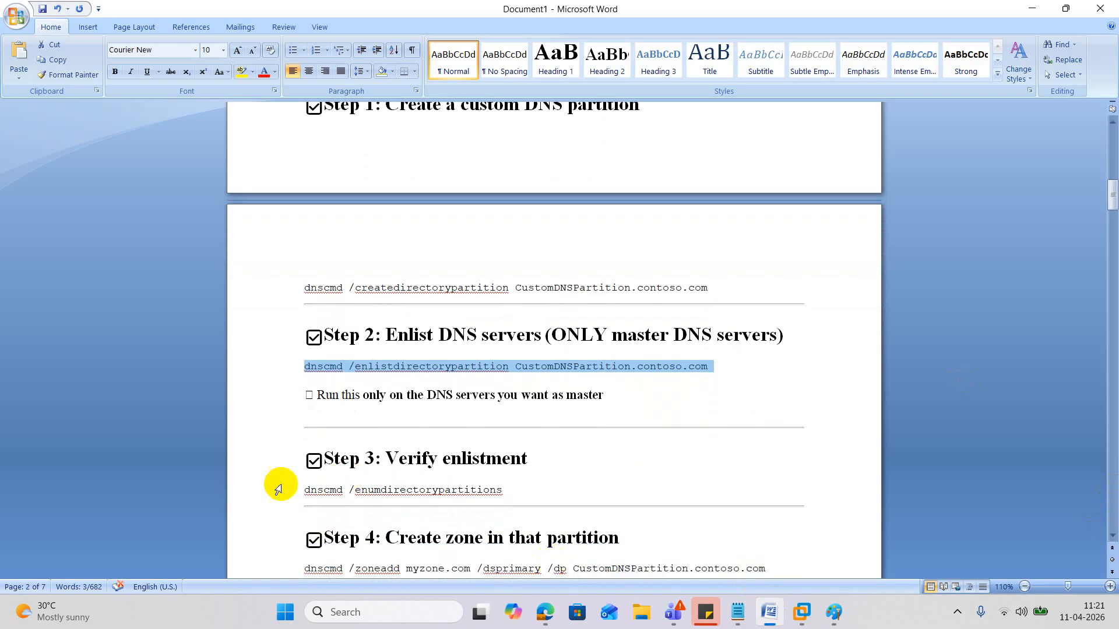
drag(302, 490, 438, 490)
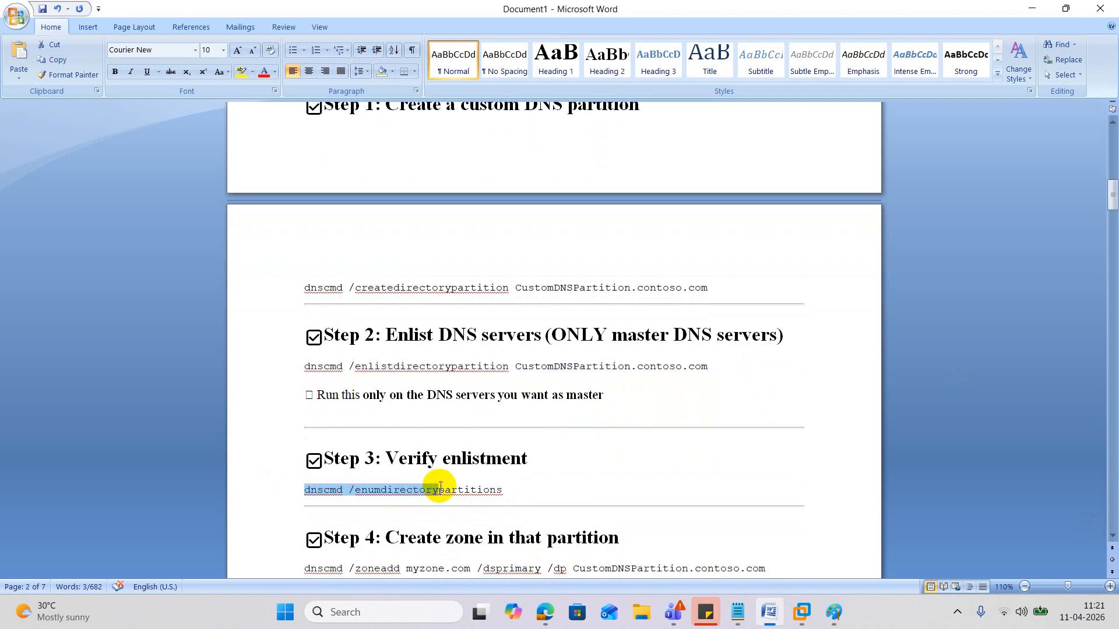
drag(513, 493, 306, 490)
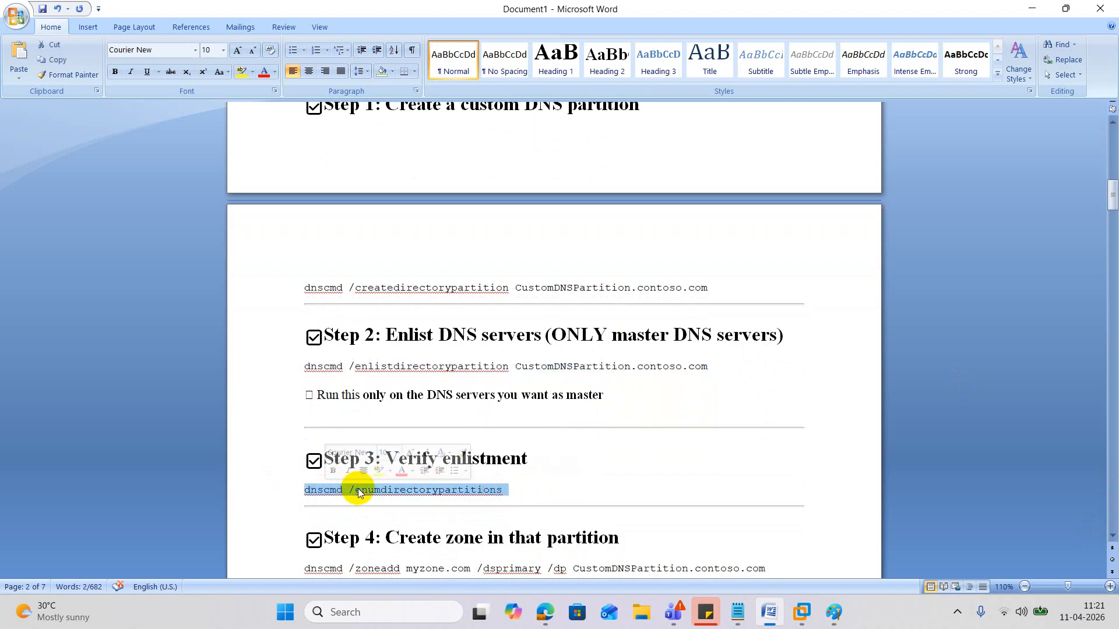
right_click(358, 488)
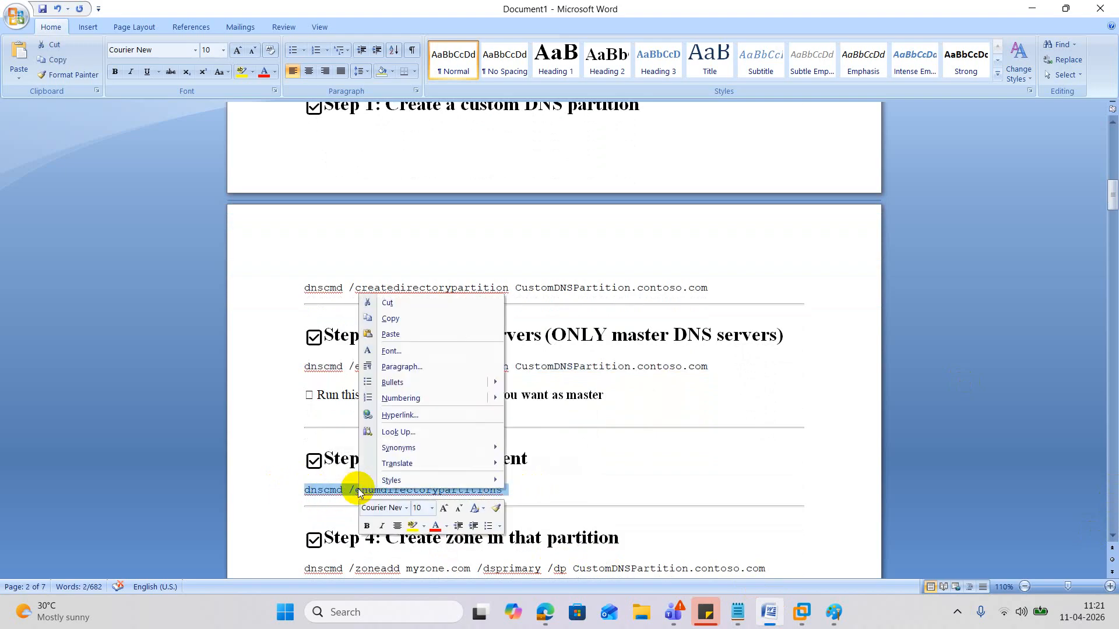
click(392, 319)
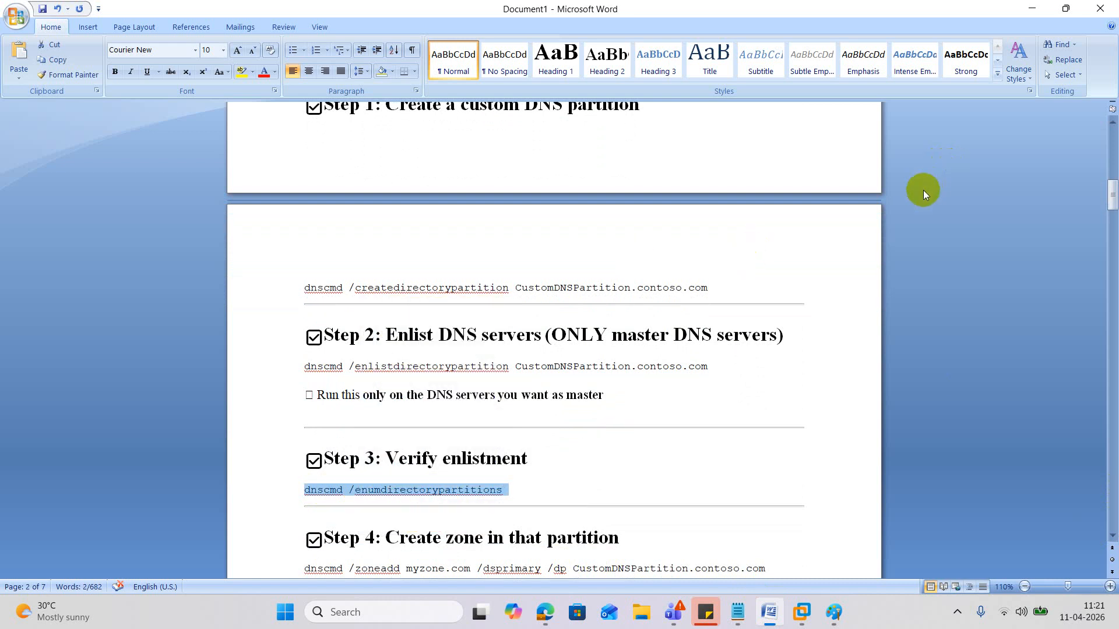
click(1032, 8)
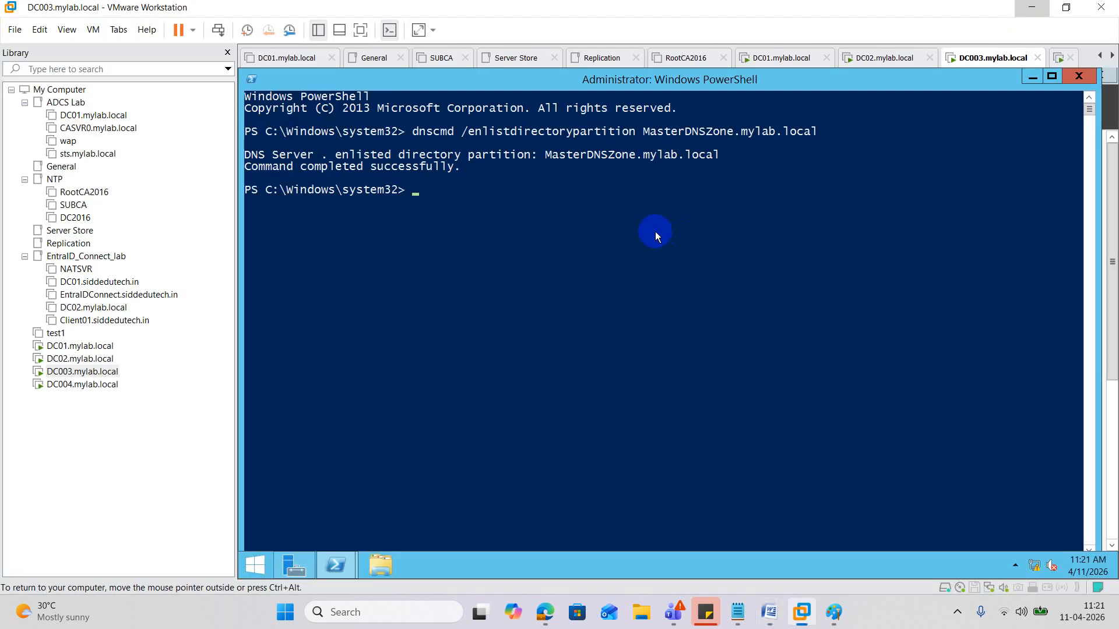
- Switch to the DC02 virtual machine, unlock its sign-in screen and sign in with the account password
click(83, 360)
click(552, 300)
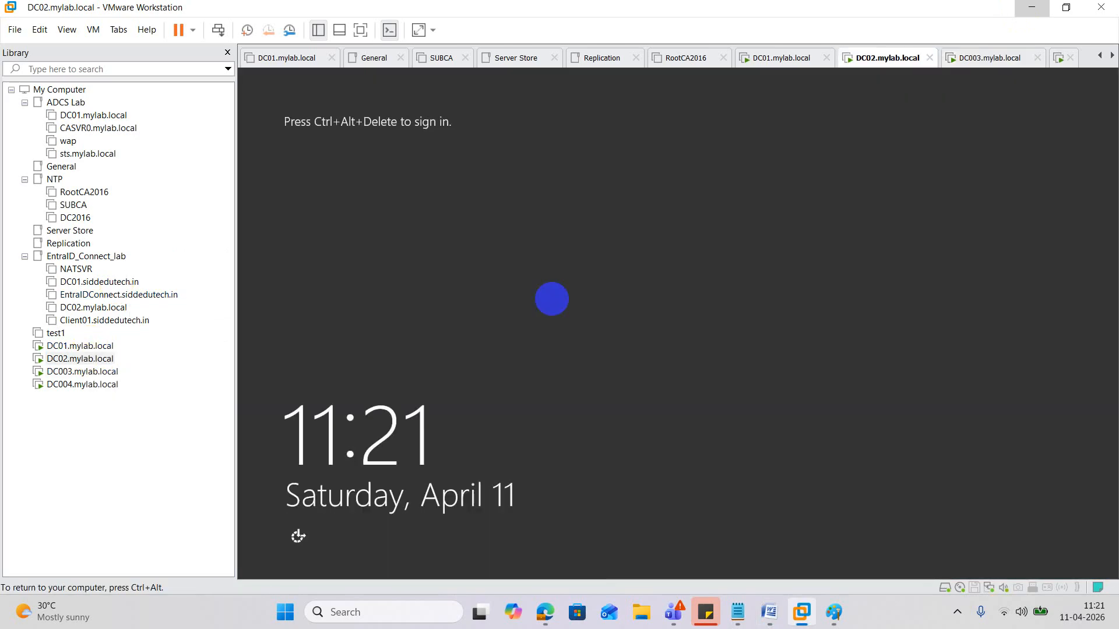
key(ctrl+alt)
right_click(60, 359)
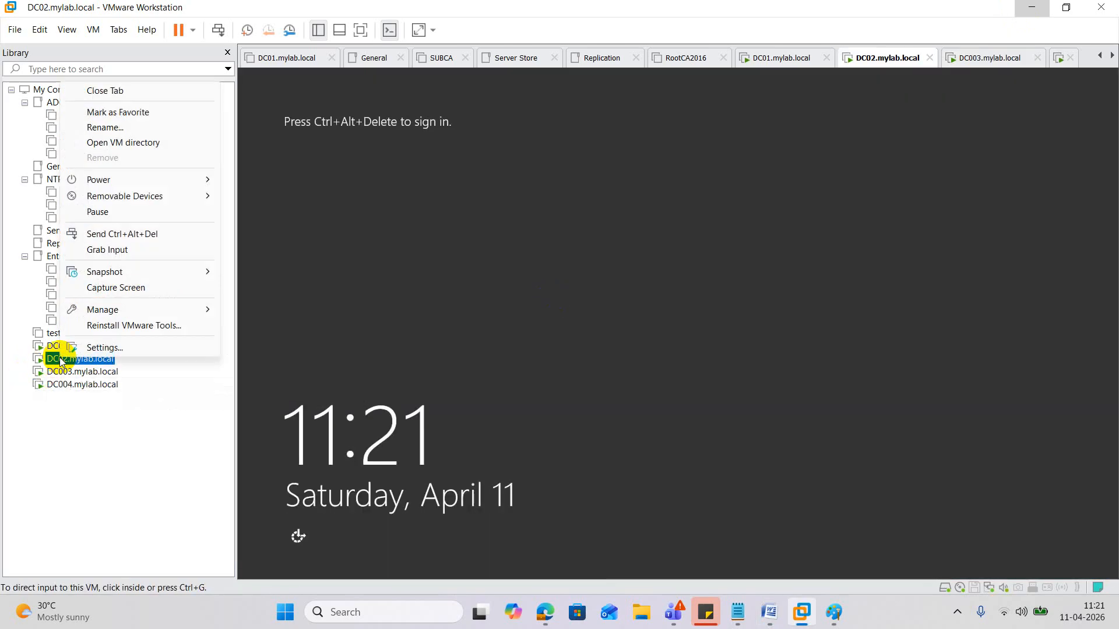
click(165, 235)
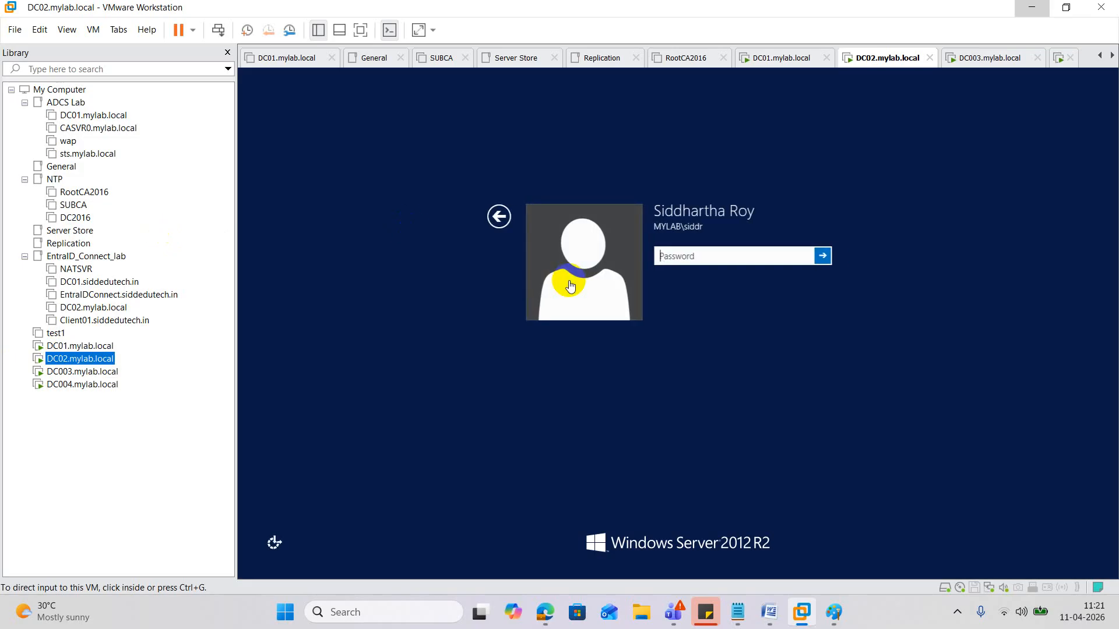
click(686, 259)
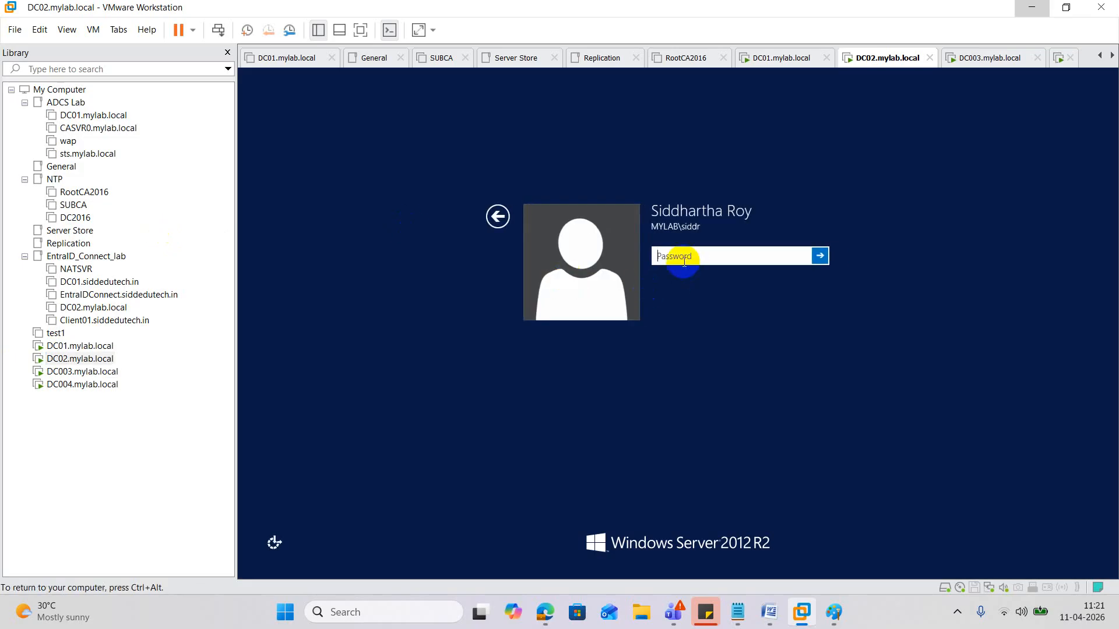
text(************)
key(Return)
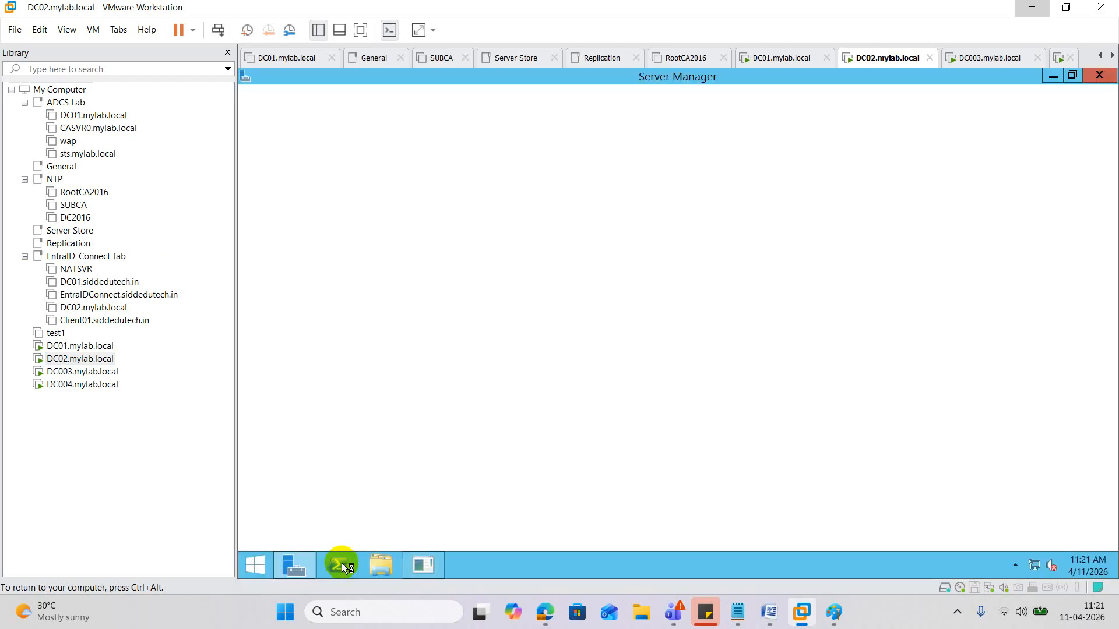
- Open Windows PowerShell as administrator on DC02 and allow the elevation request
right_click(341, 563)
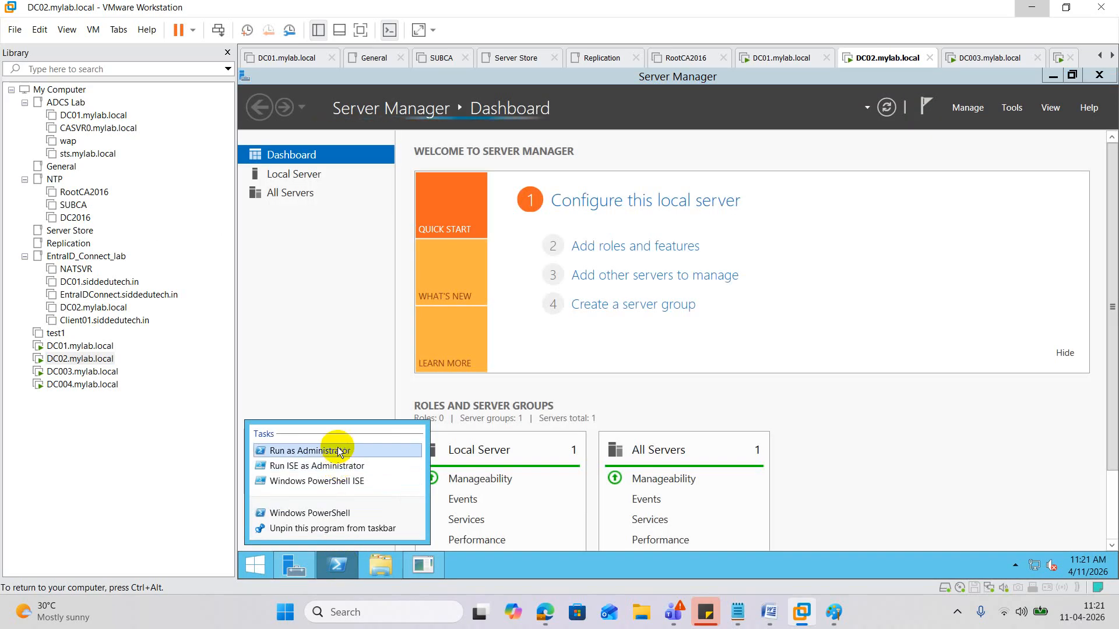
click(337, 449)
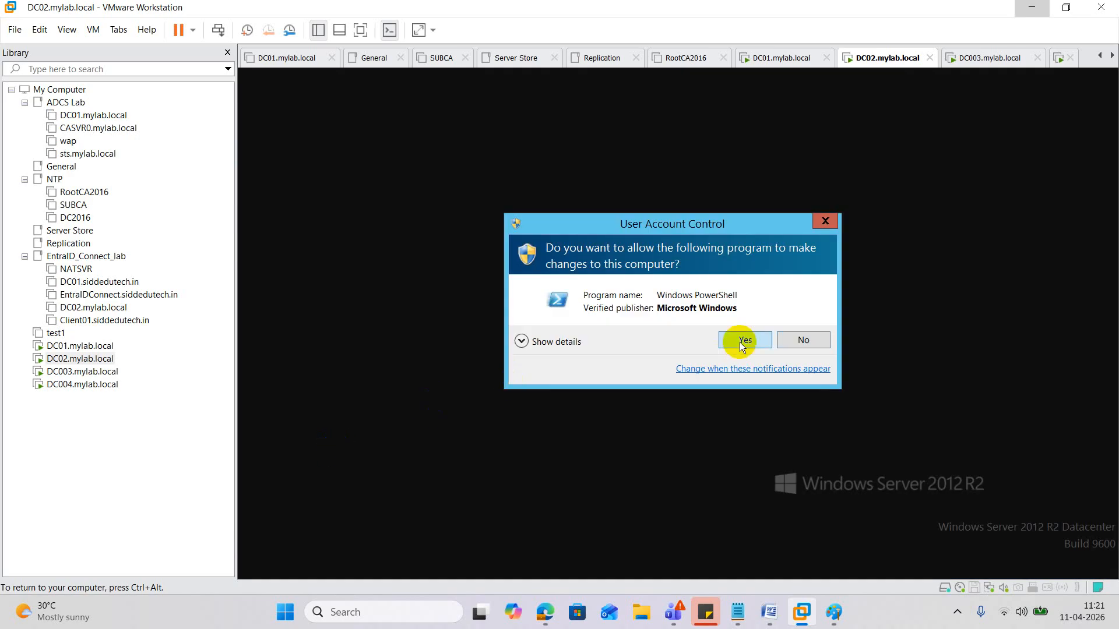
click(741, 340)
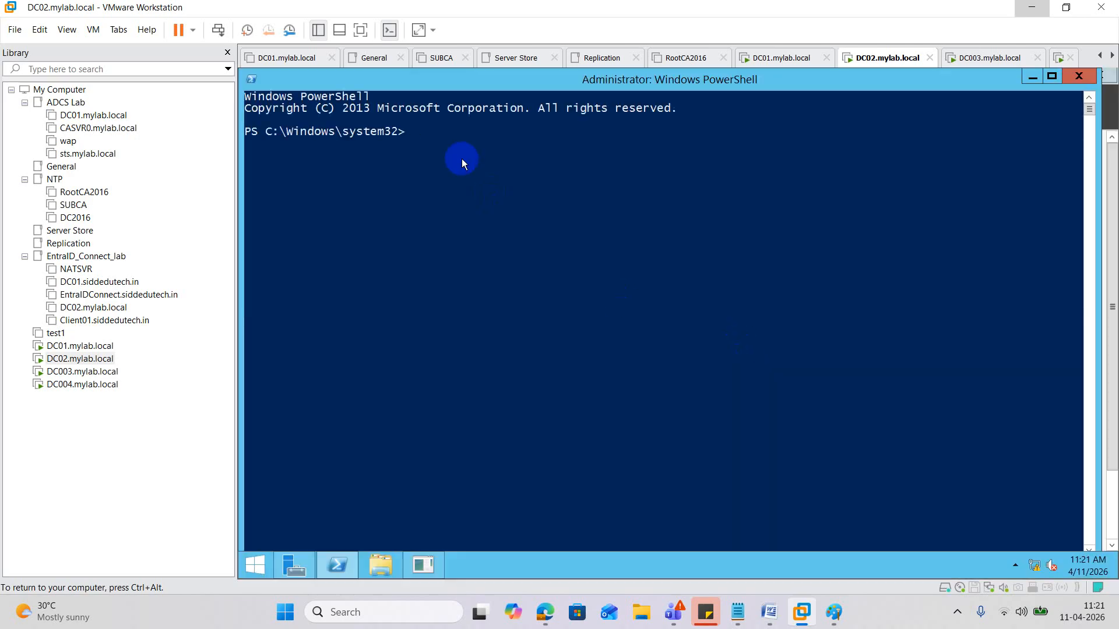
- Copy "dnscmd /enumdirectorypartitions" from Step 3 of the Word document and try to paste it into the elevated PowerShell on DC02
click(768, 609)
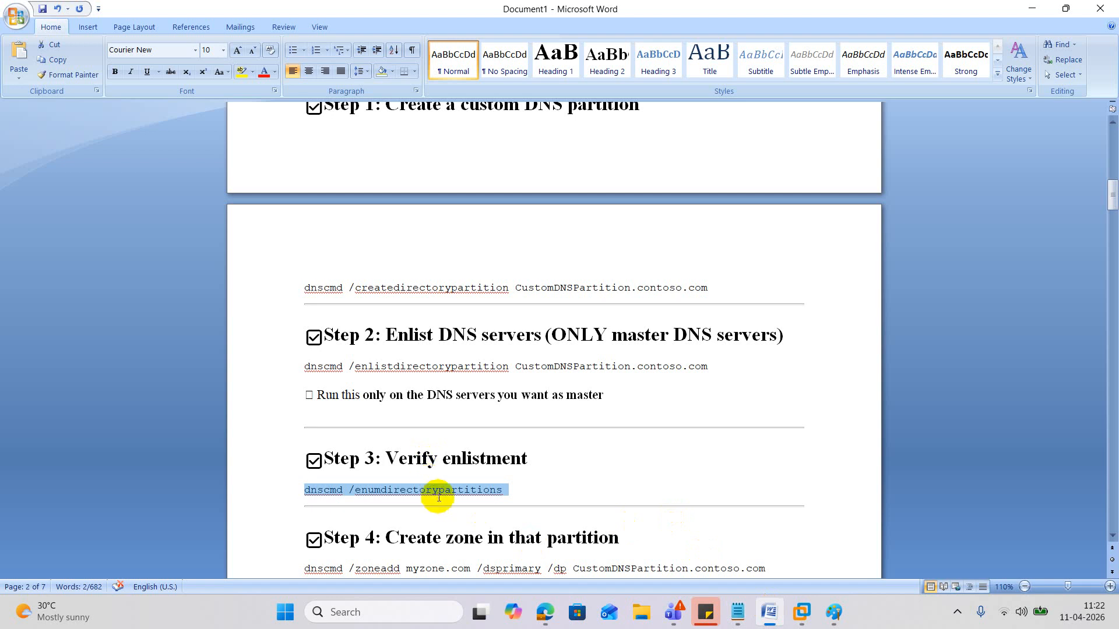
right_click(439, 491)
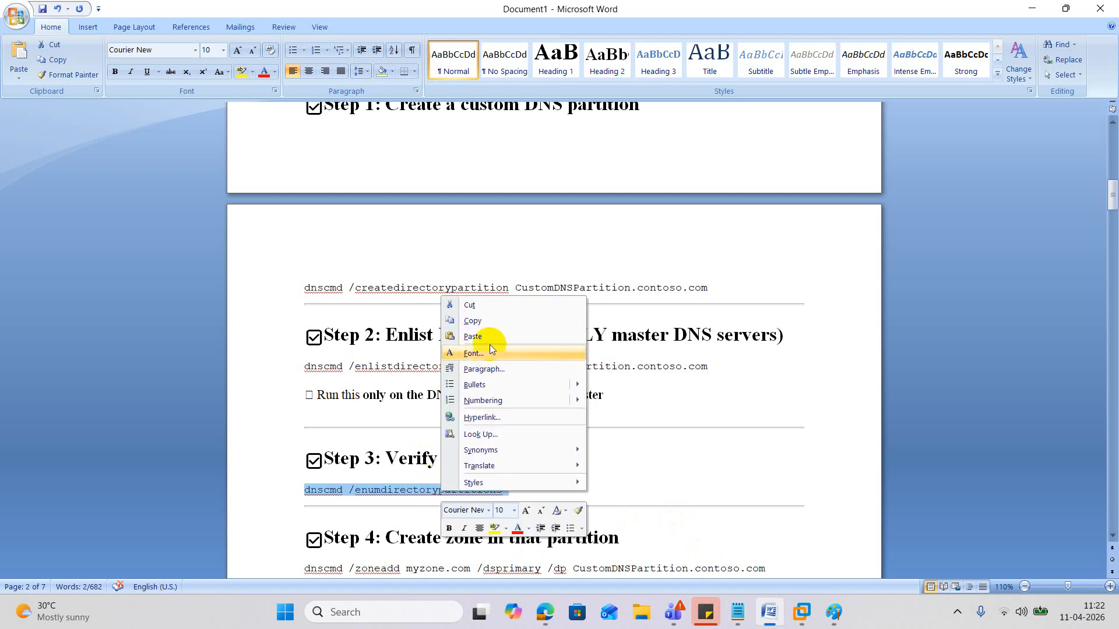
click(489, 315)
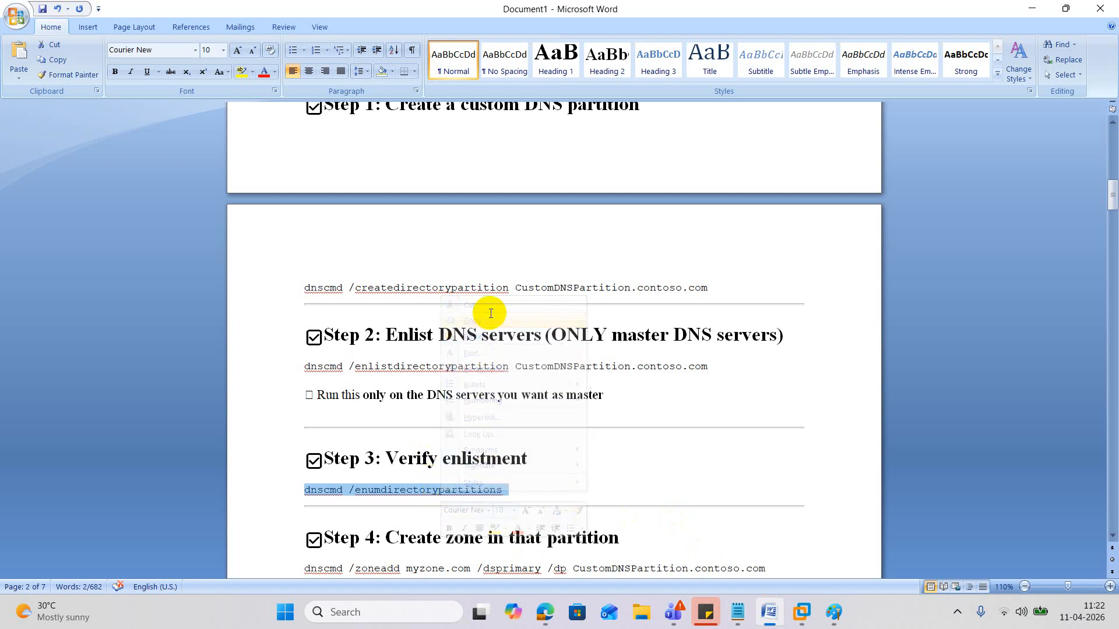
click(1046, 7)
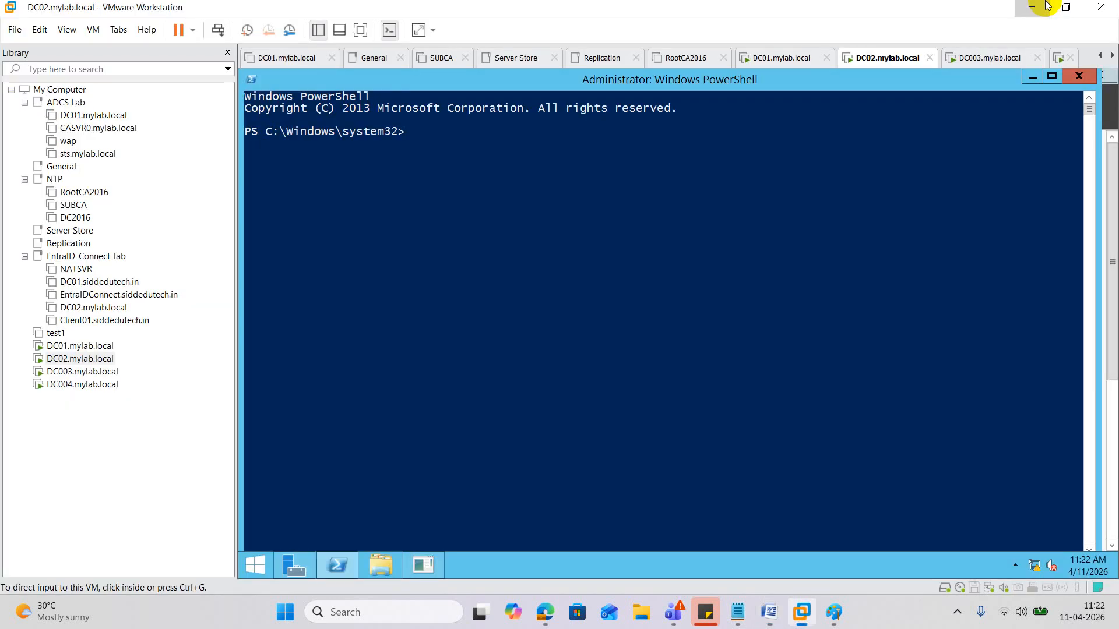
click(469, 81)
right_click(470, 80)
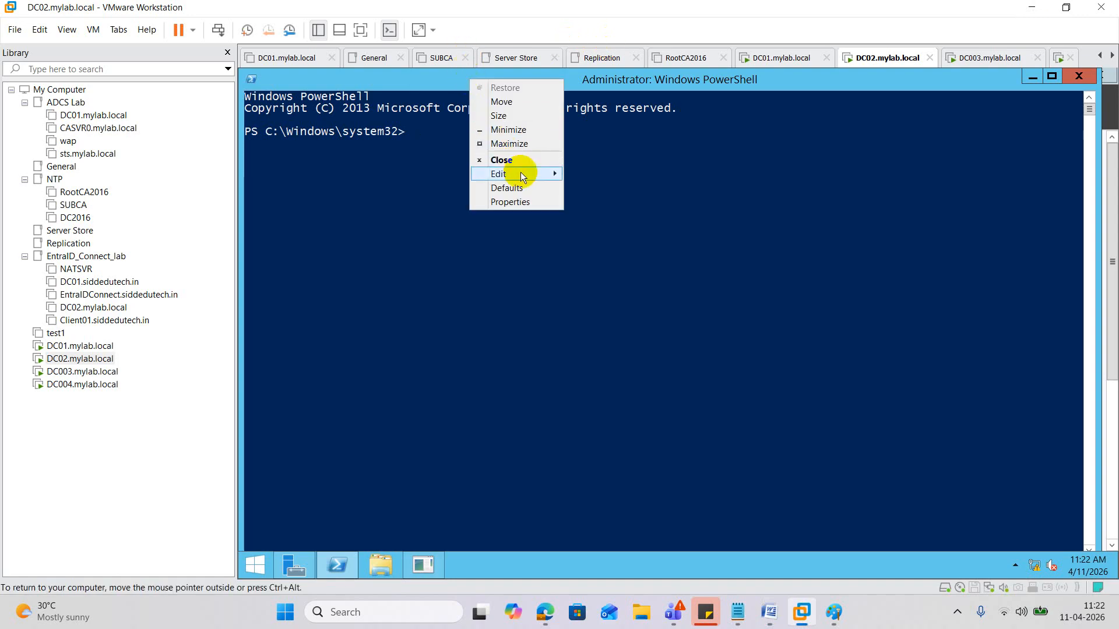
mouse_move(520, 173)
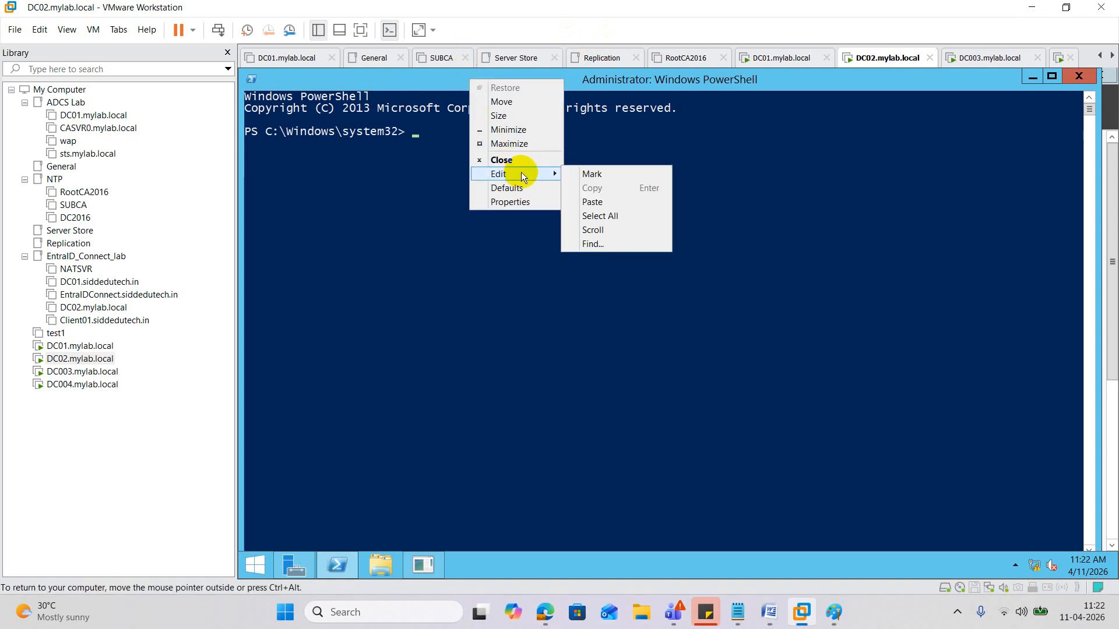
click(607, 200)
click(440, 131)
right_click(440, 131)
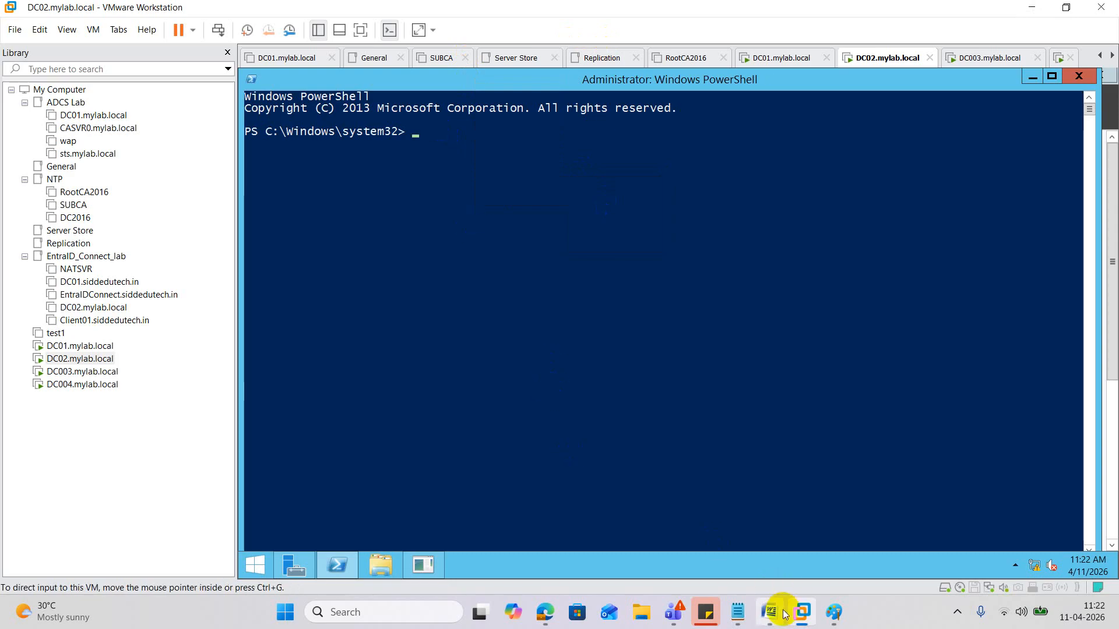
- Copy the Step 3 command "dnscmd /enumdirectorypartitions" again from the Word document and return to the DC02 virtual machine
mouse_move(769, 612)
click(775, 558)
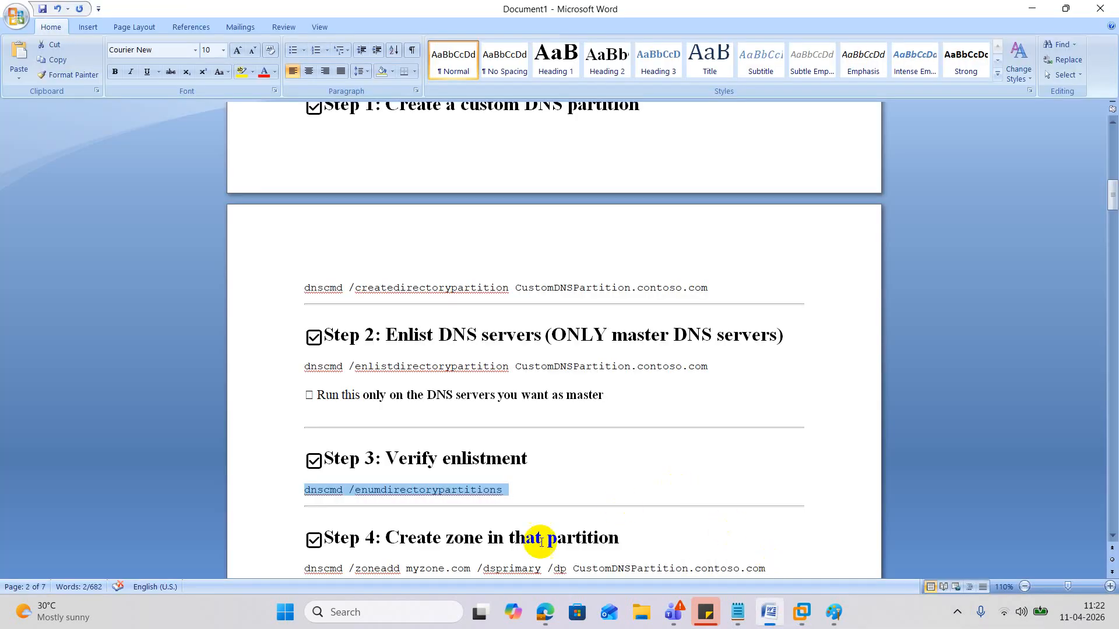
right_click(459, 492)
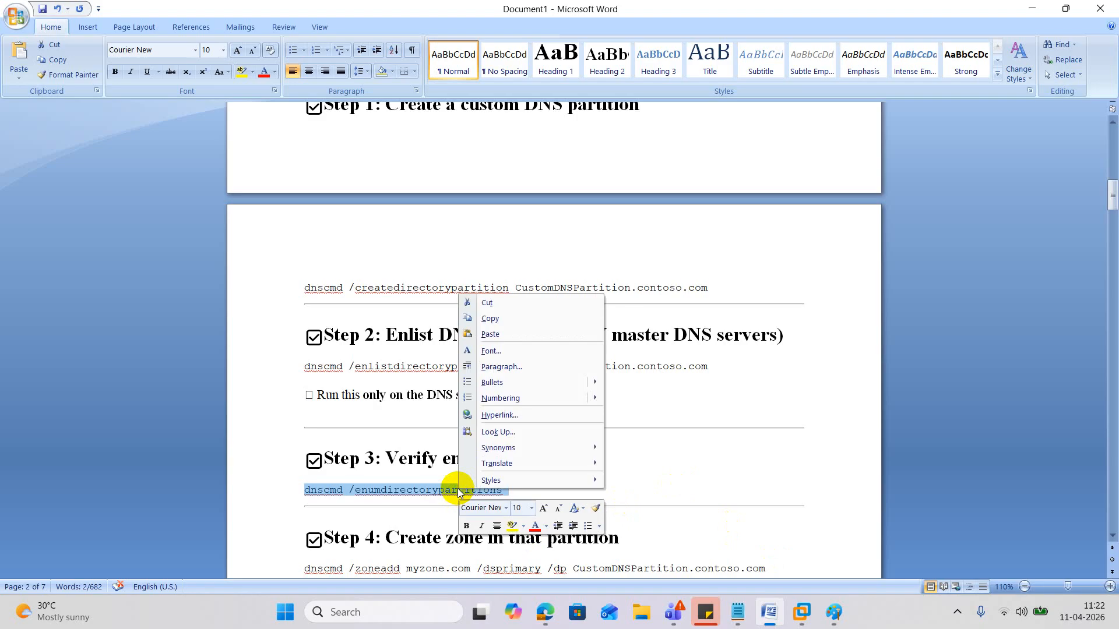
click(509, 317)
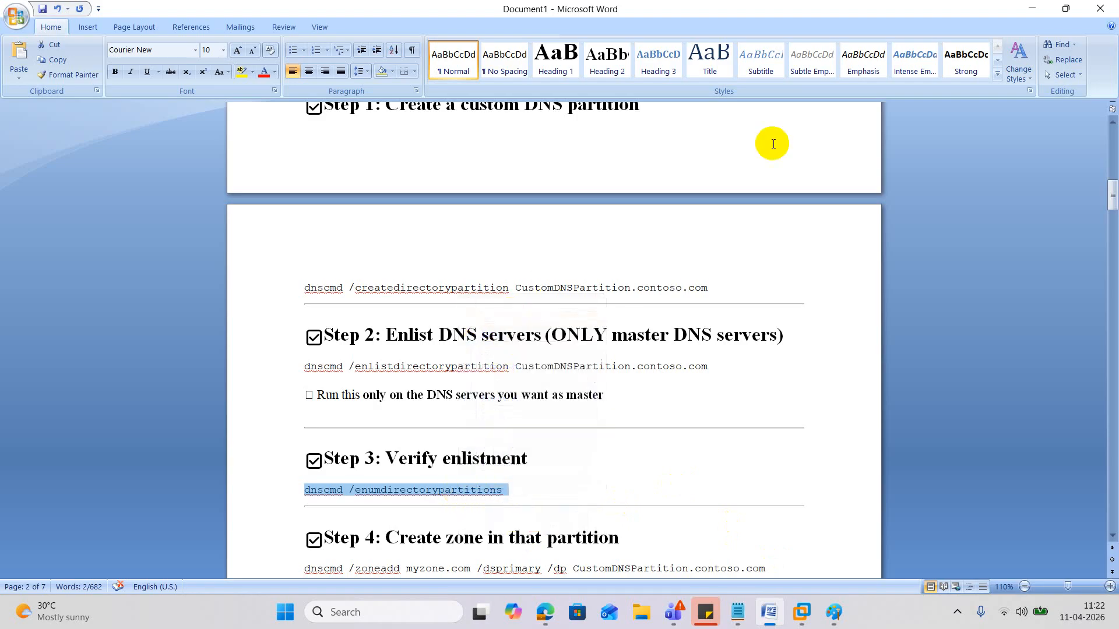
click(1032, 9)
- Paste and run "dnscmd /enumdirectorypartitions" in DC02's elevated PowerShell, and highlight the MasterDNSZone.mylab.local entry in the output
right_click(558, 171)
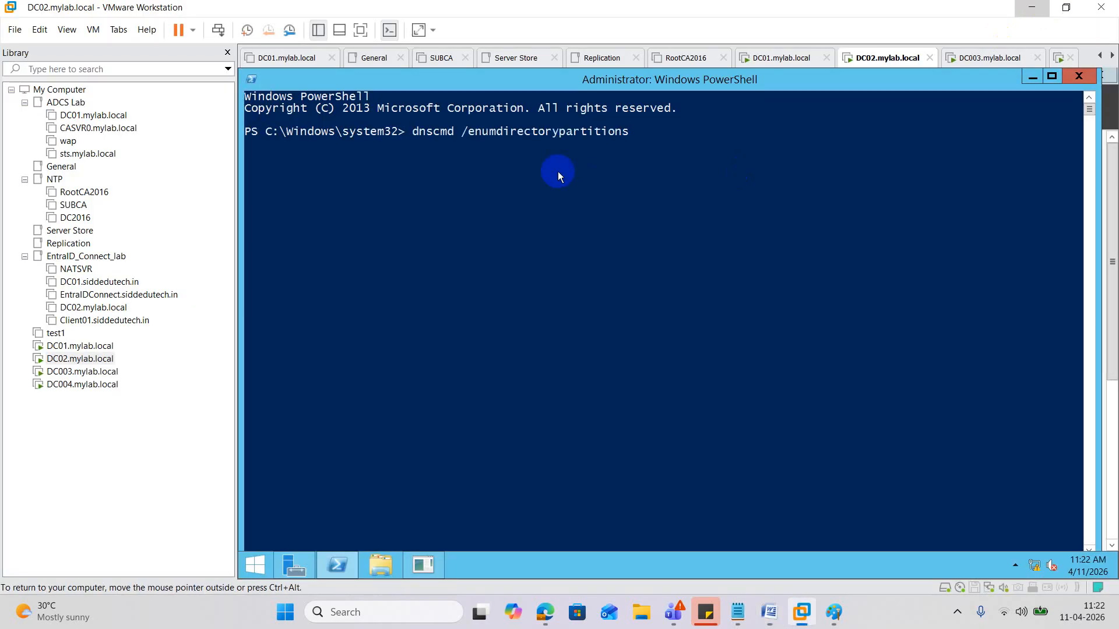
key(Return)
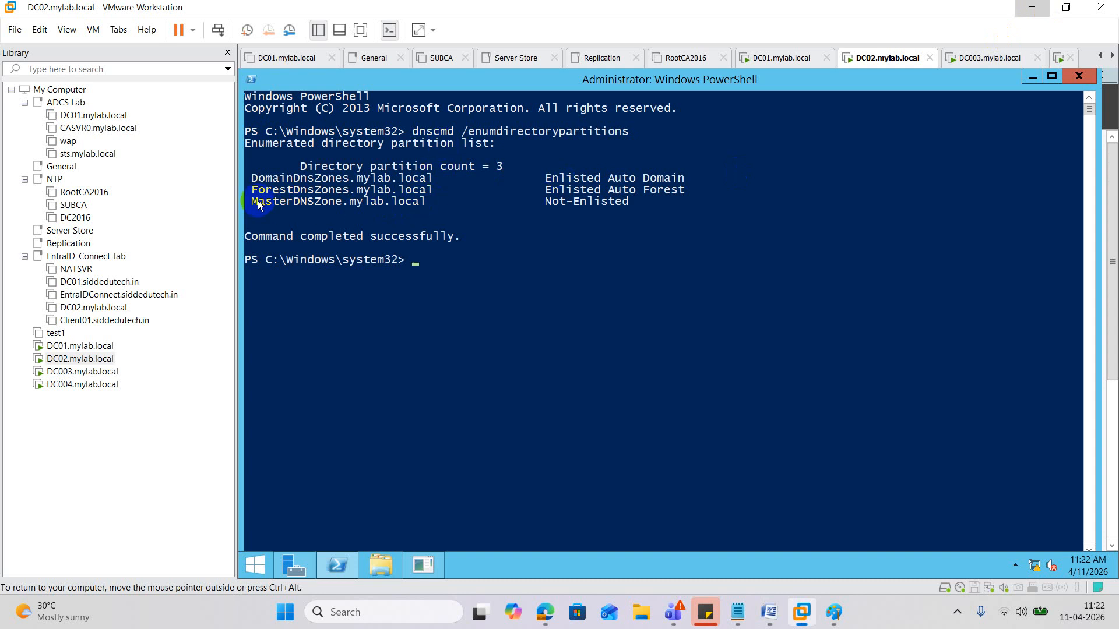
drag(257, 200, 436, 206)
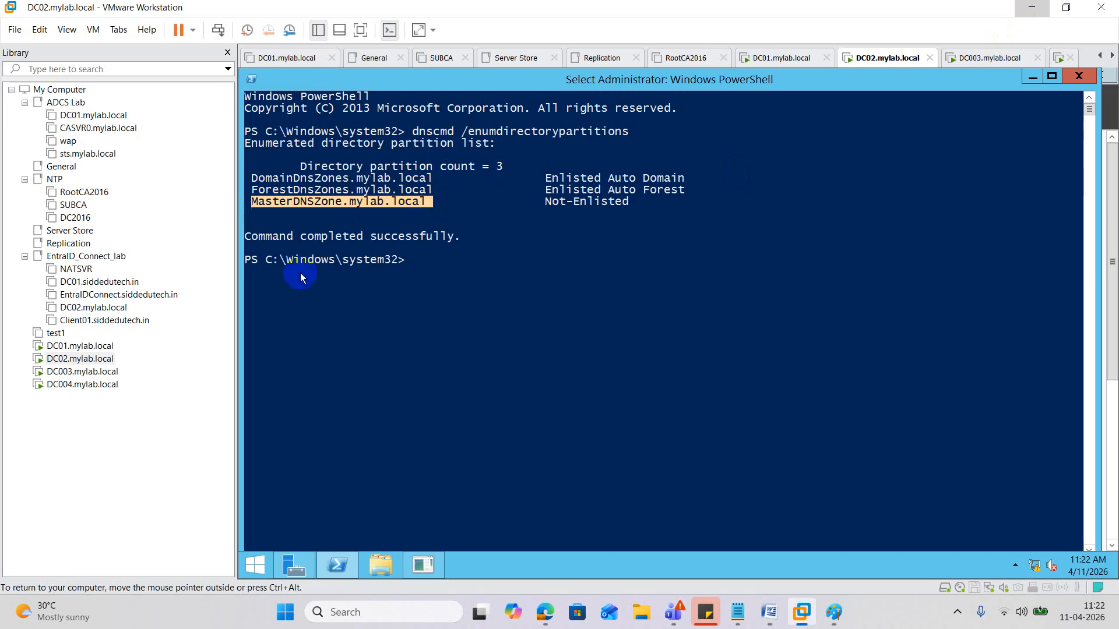
- Switch to the DC003 virtual machine and try to paste the enumeration command into its elevated PowerShell
click(88, 373)
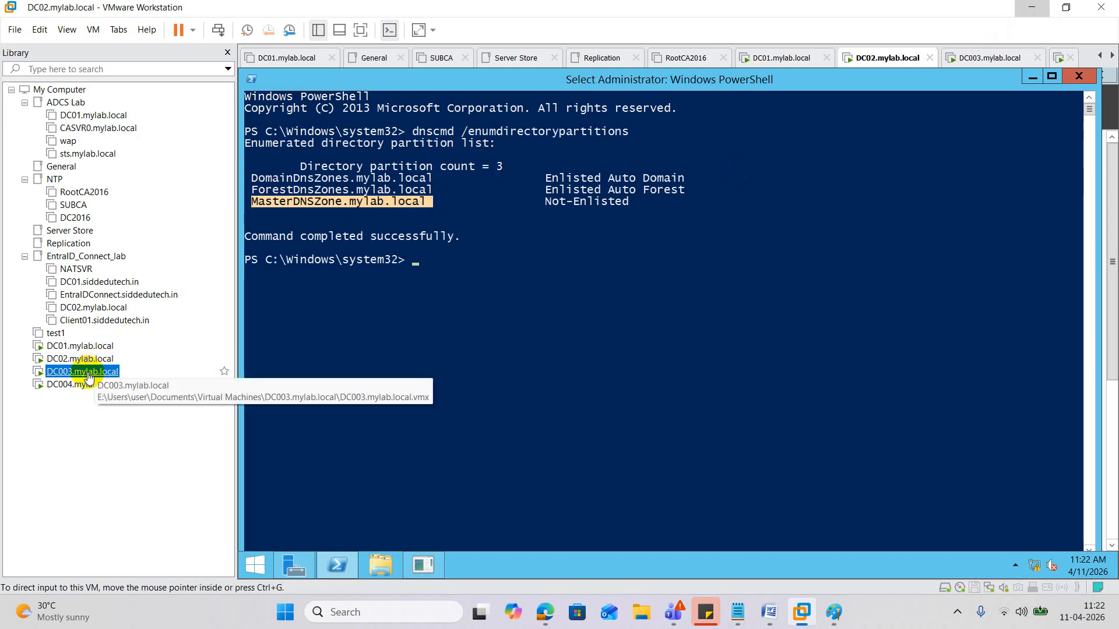
click(467, 292)
right_click(463, 199)
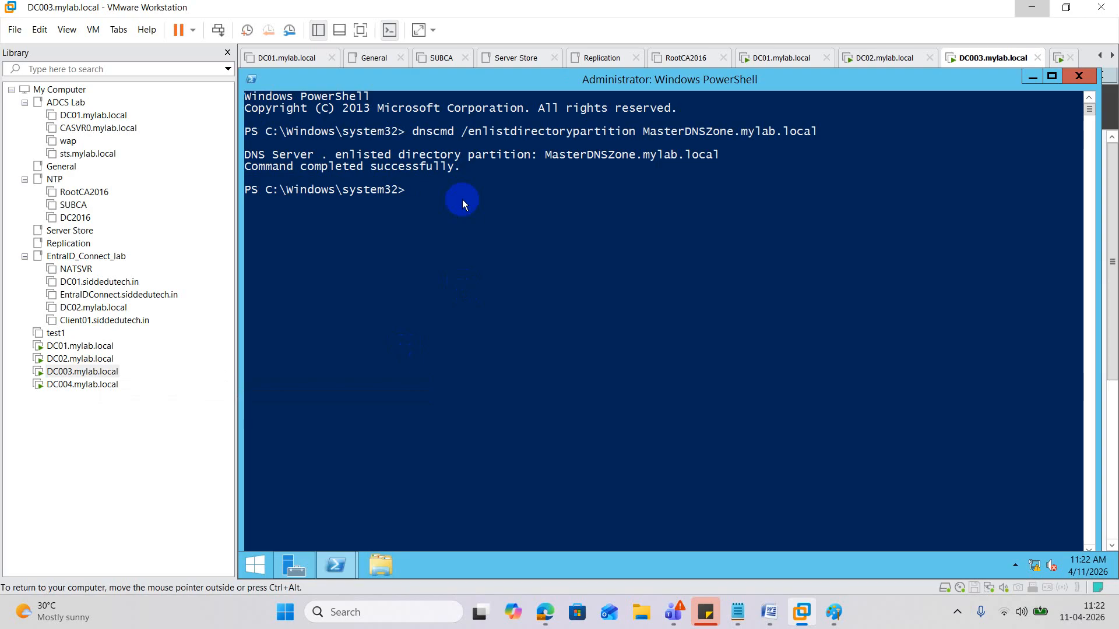
- Copy "dnscmd /enumdirectorypartitions" from Step 3 of the Word document and run it in the elevated PowerShell on DC003
click(769, 611)
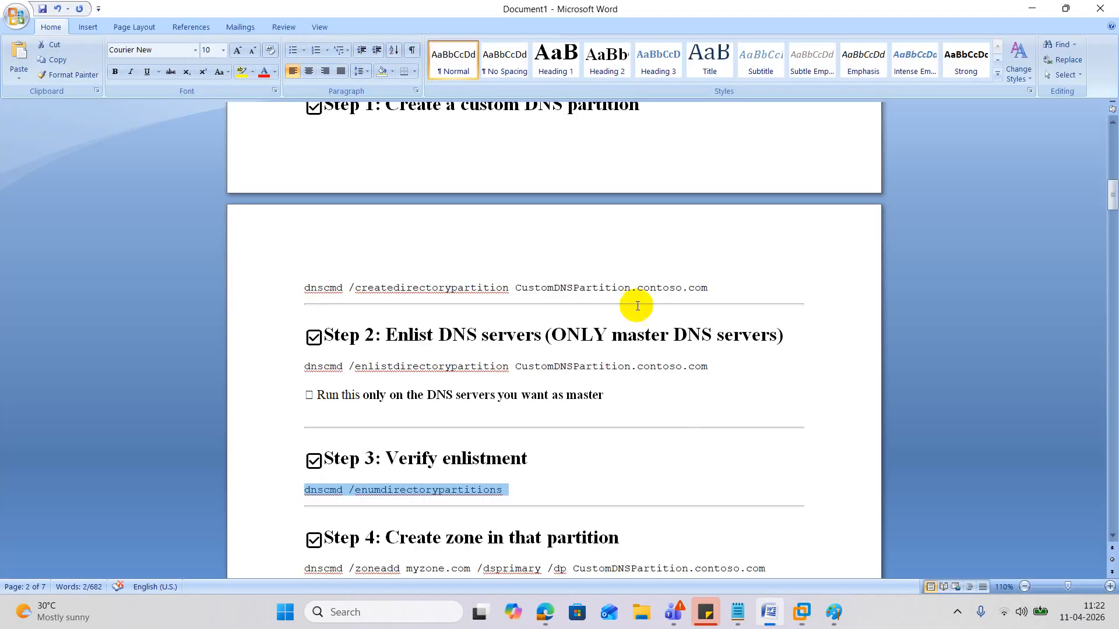
right_click(412, 494)
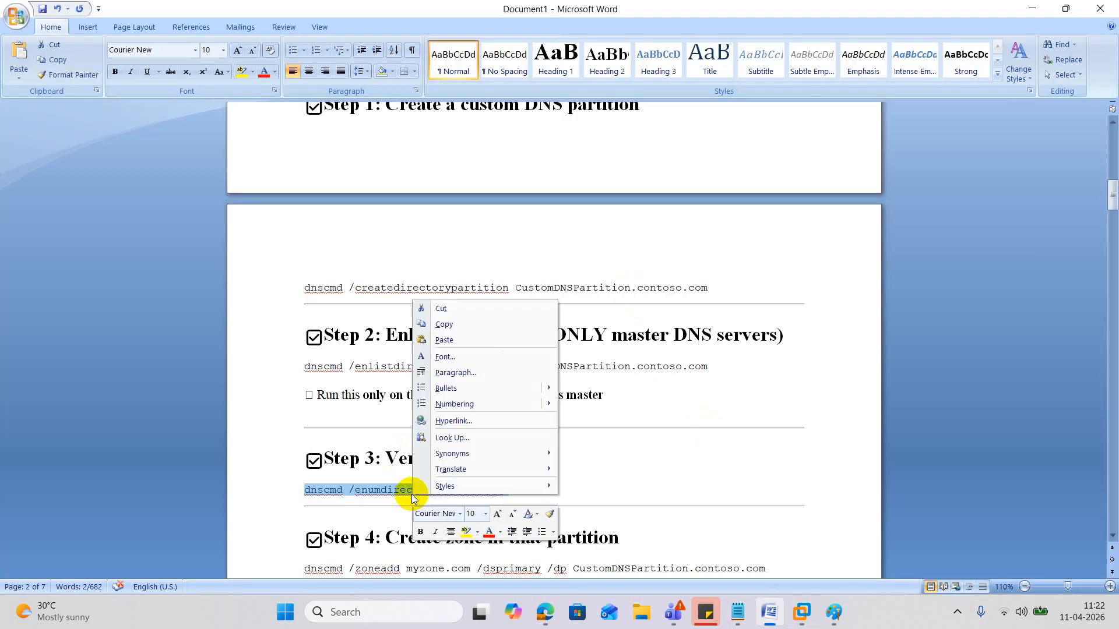
click(457, 325)
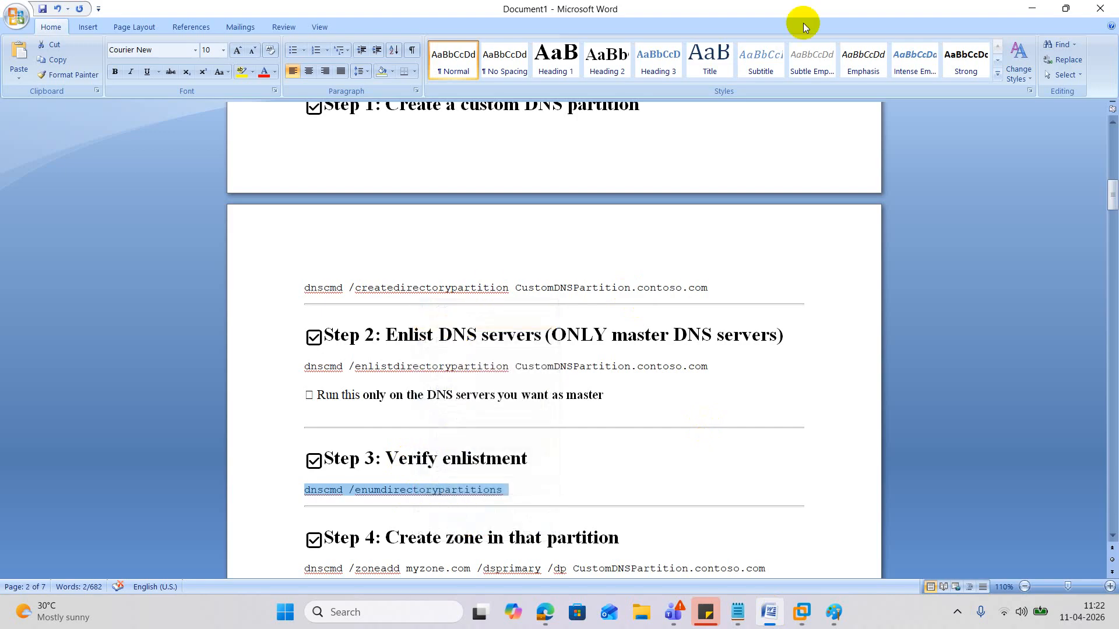
click(1040, 8)
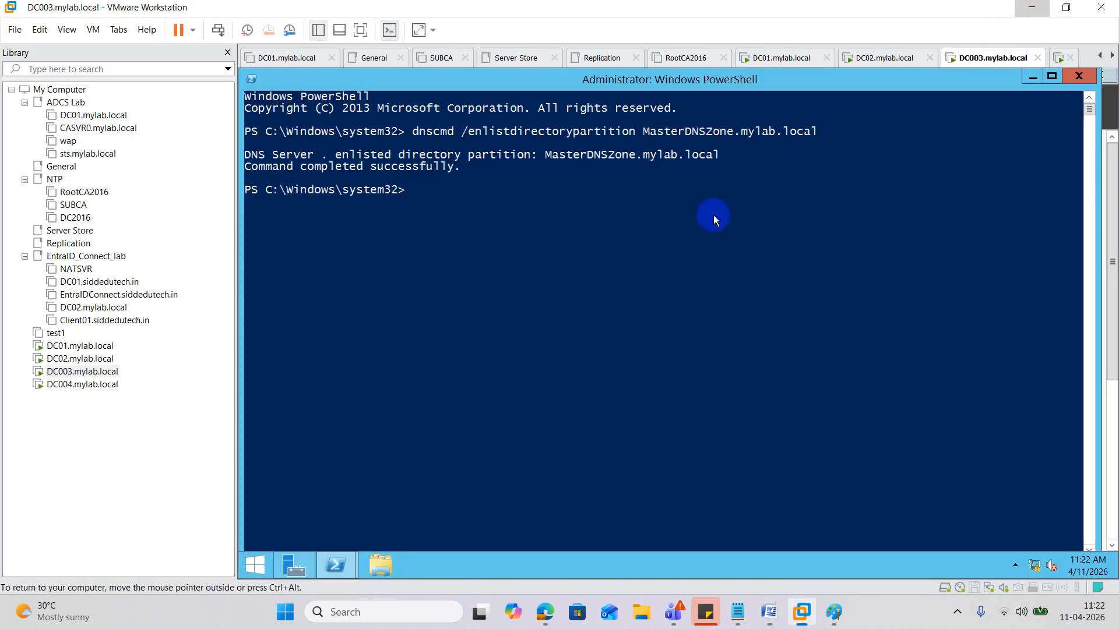
right_click(562, 225)
key(Return)
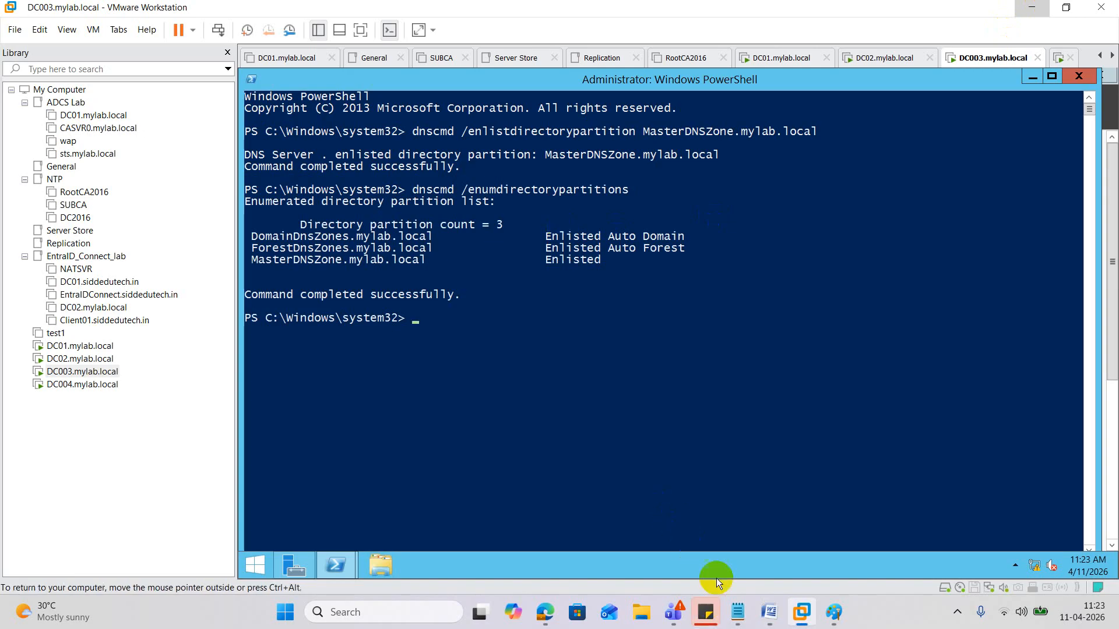
- Review Step 4 on creating the zone in the partition and the Result section in the Word document, and return to VMware Workstation
click(769, 611)
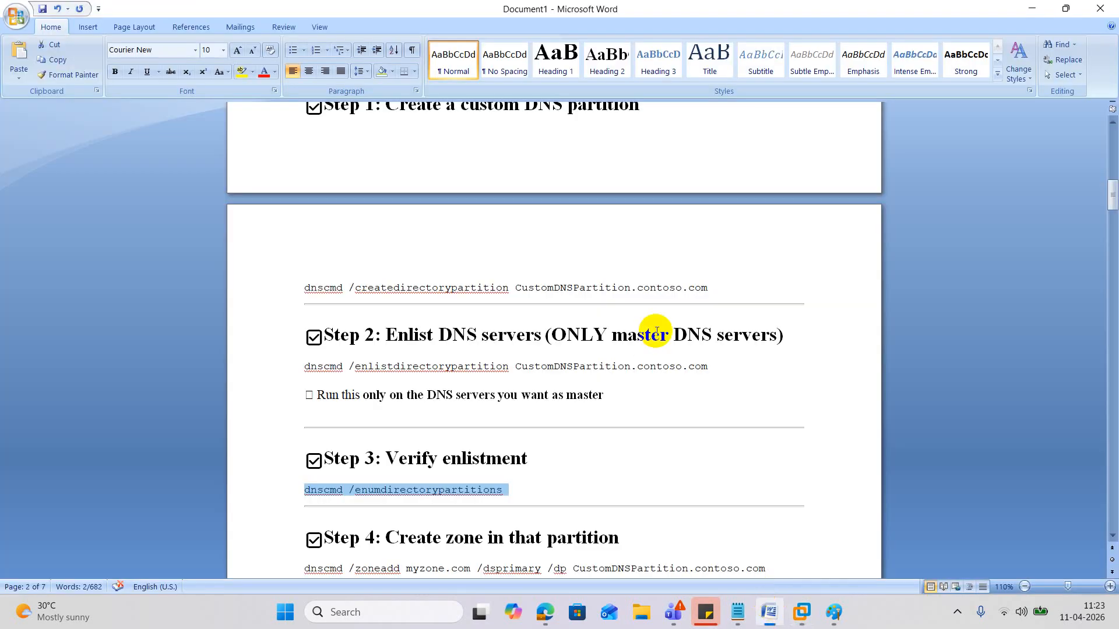
scroll(1112, 536, down, 5)
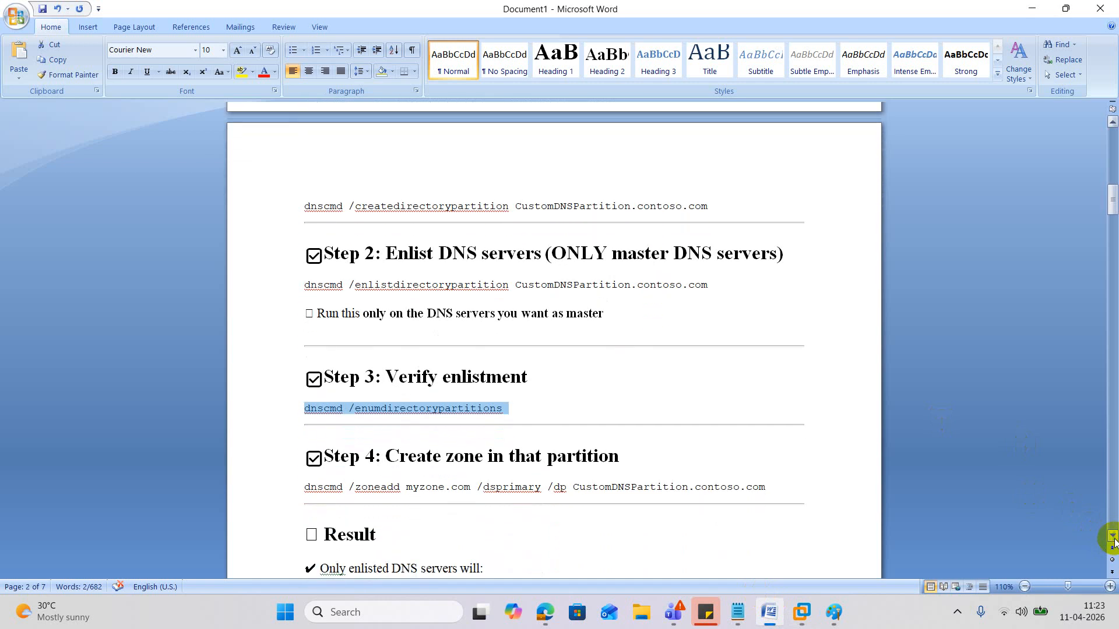
scroll(1112, 536, down, 5)
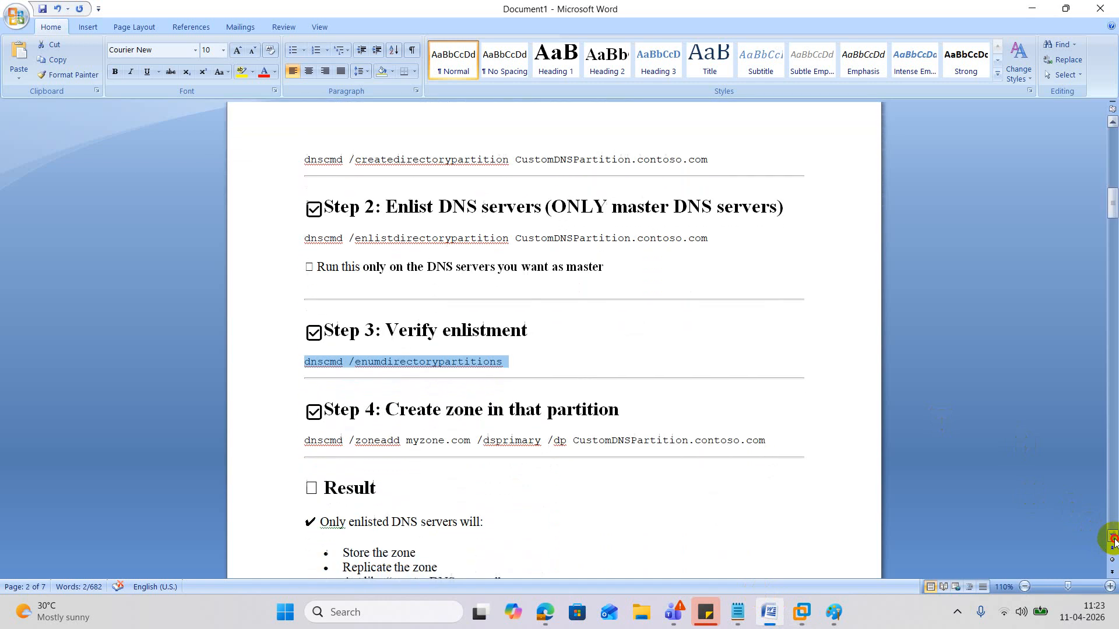
scroll(1112, 539, down, 3)
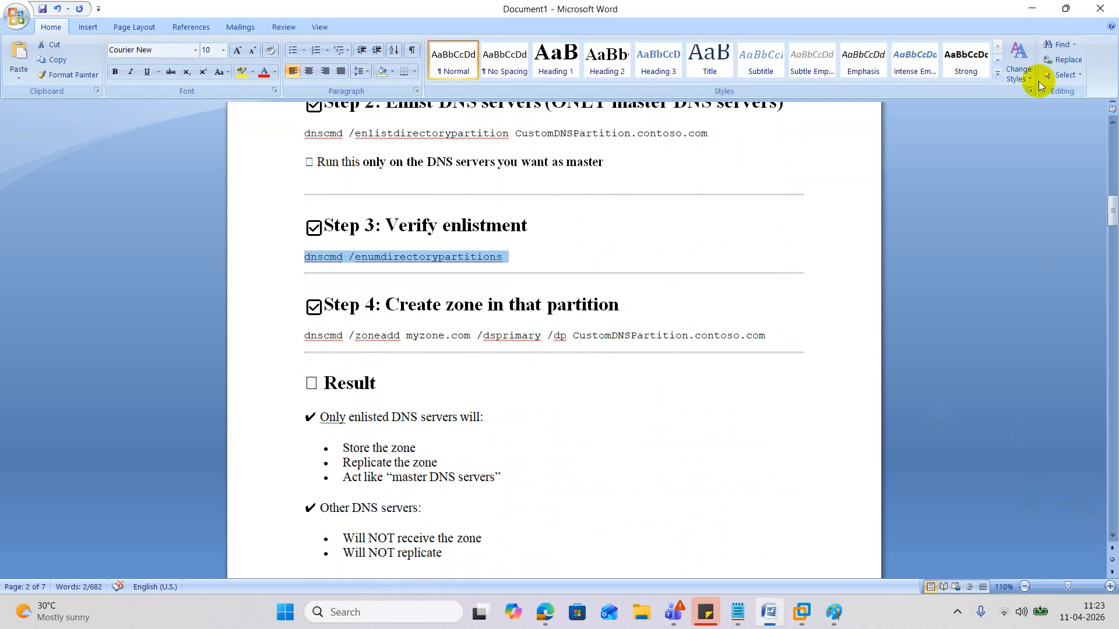
click(1030, 8)
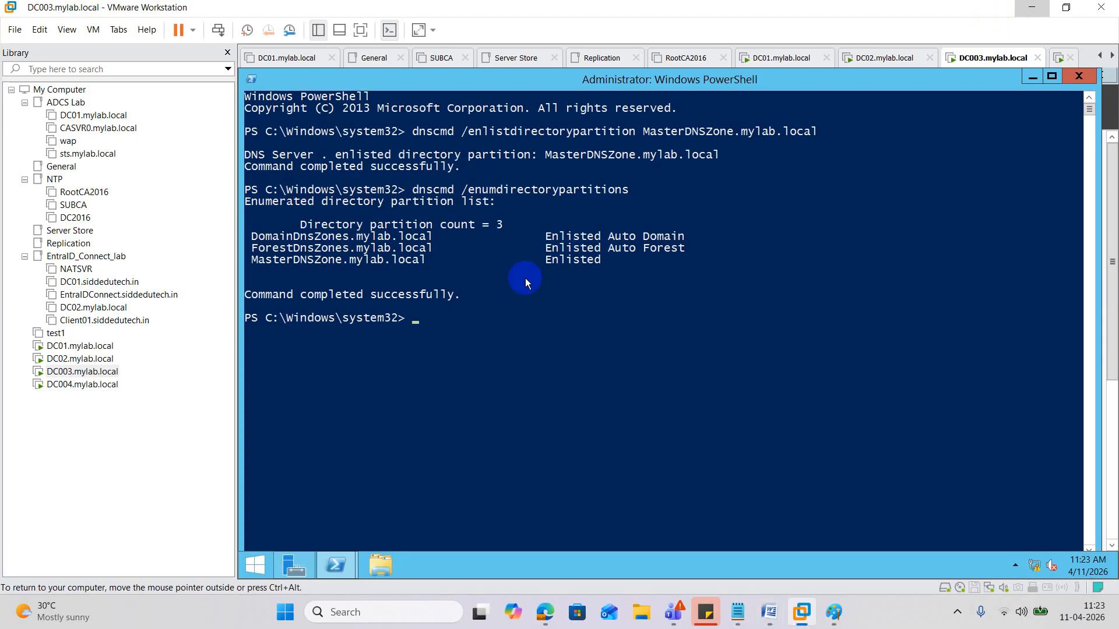
- Switch to the DC01 virtual machine and launch DNS Manager from PowerShell with "dnsmgmt.msc"
click(92, 348)
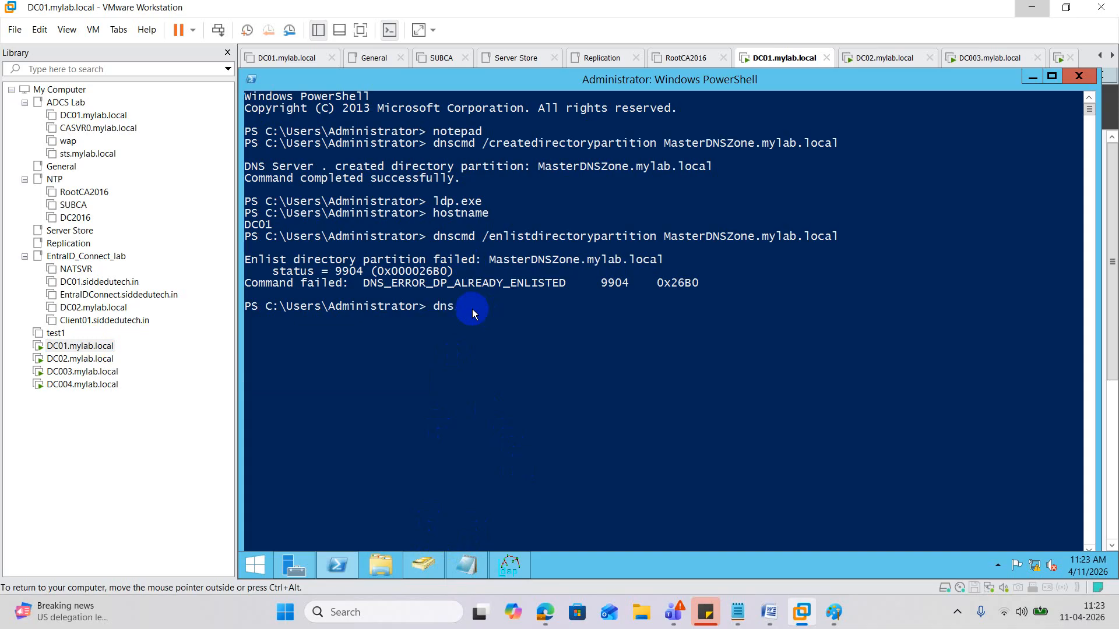
text(gmt.msc)
key(Return)
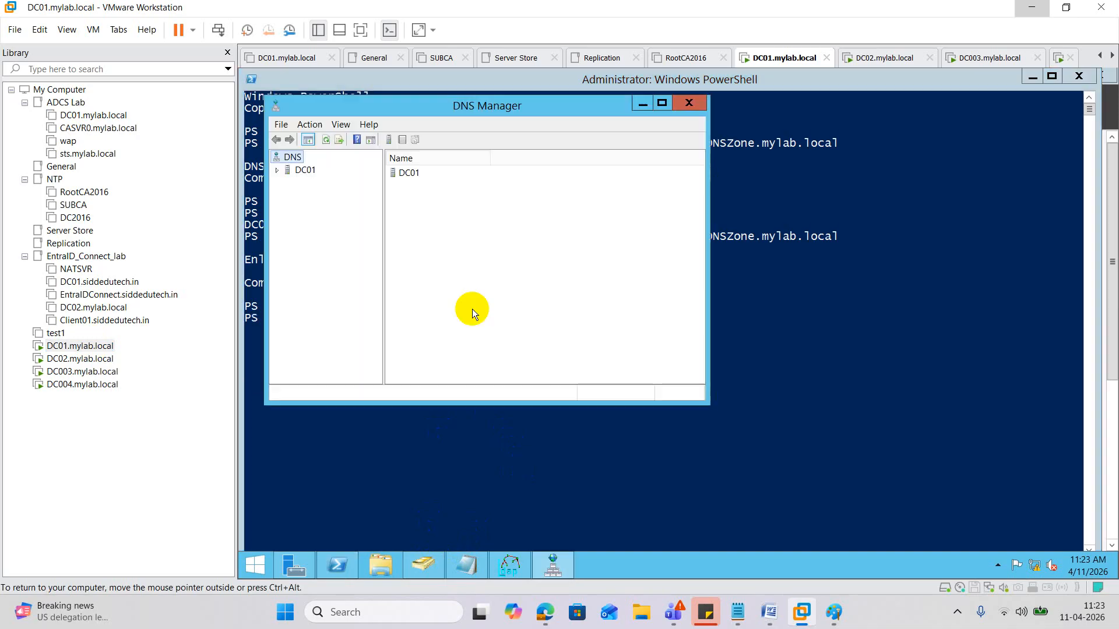
- Start a new primary zone stored in Active Directory under DC01's Forward Lookup Zones in the maximized DNS Manager
click(661, 104)
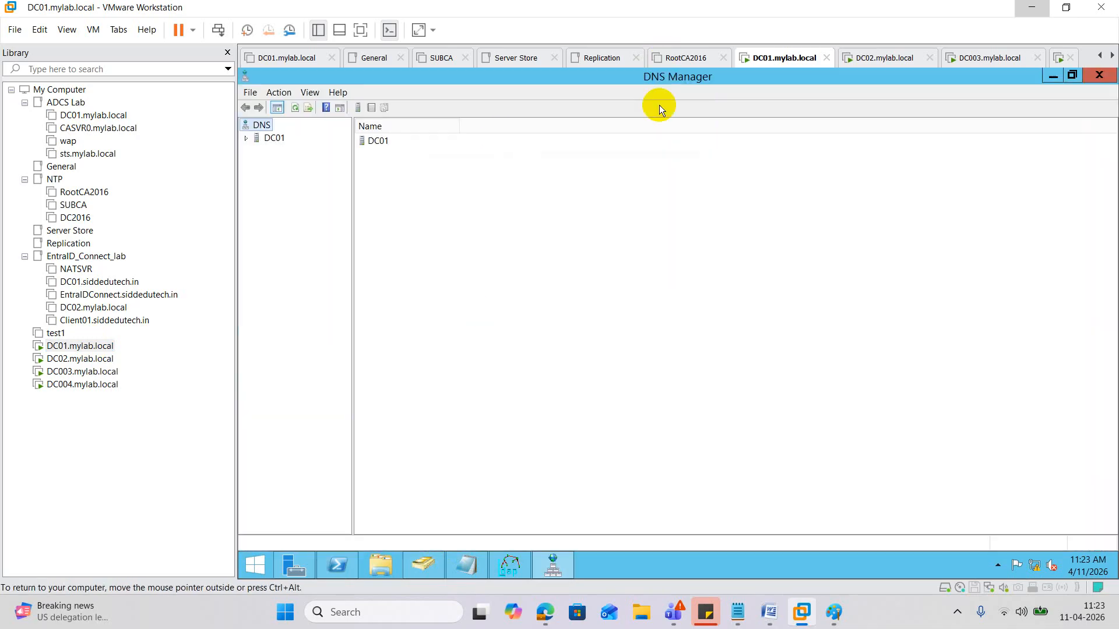
click(247, 138)
double_click(261, 165)
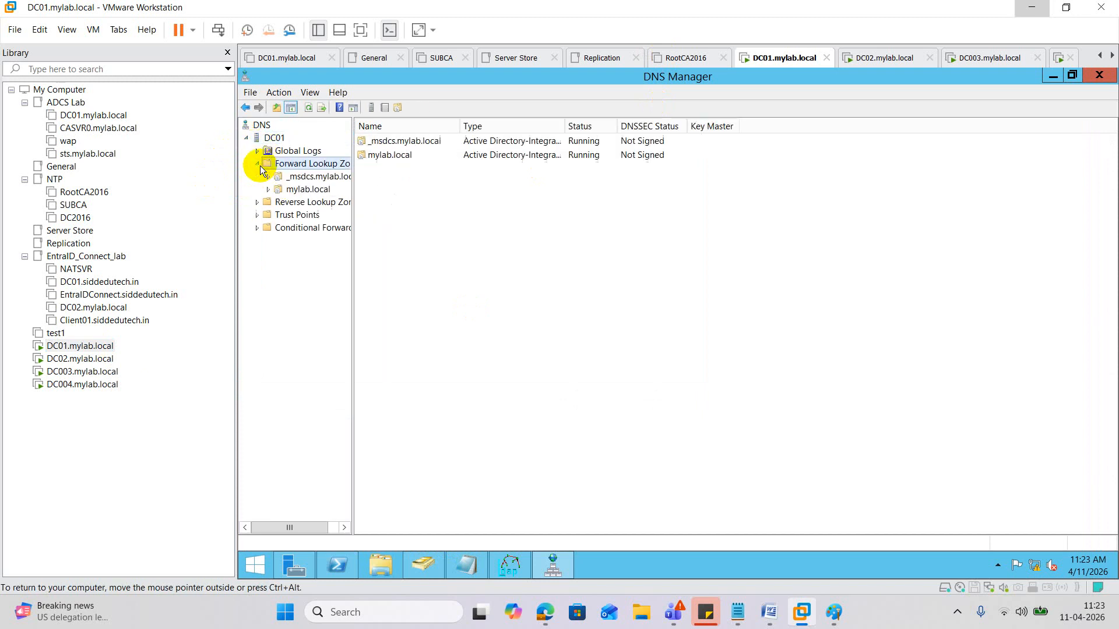
right_click(286, 162)
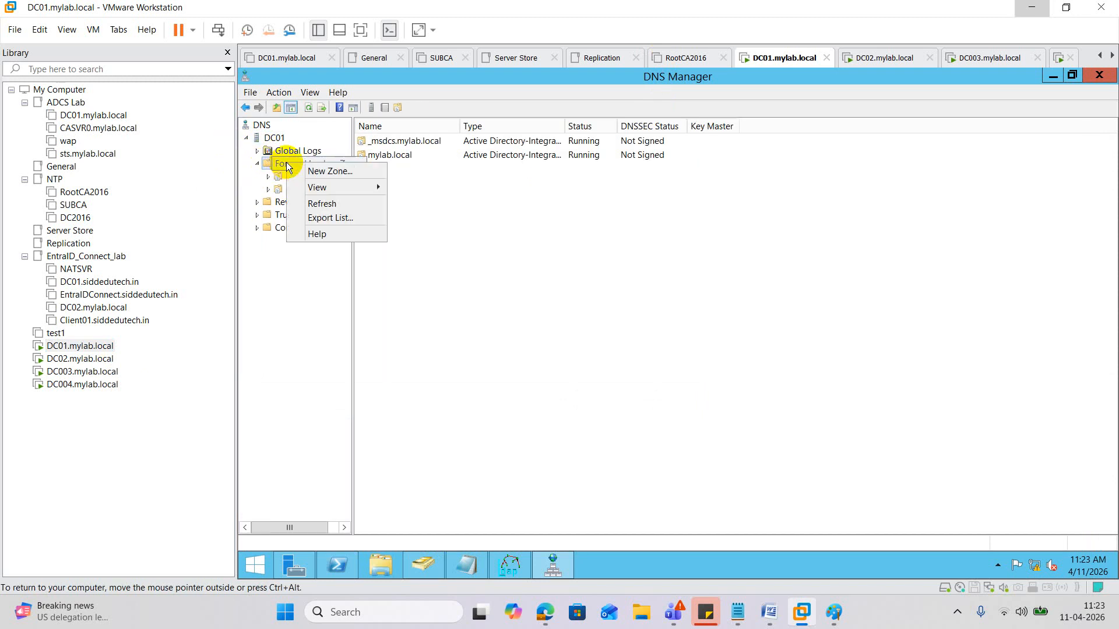
click(324, 175)
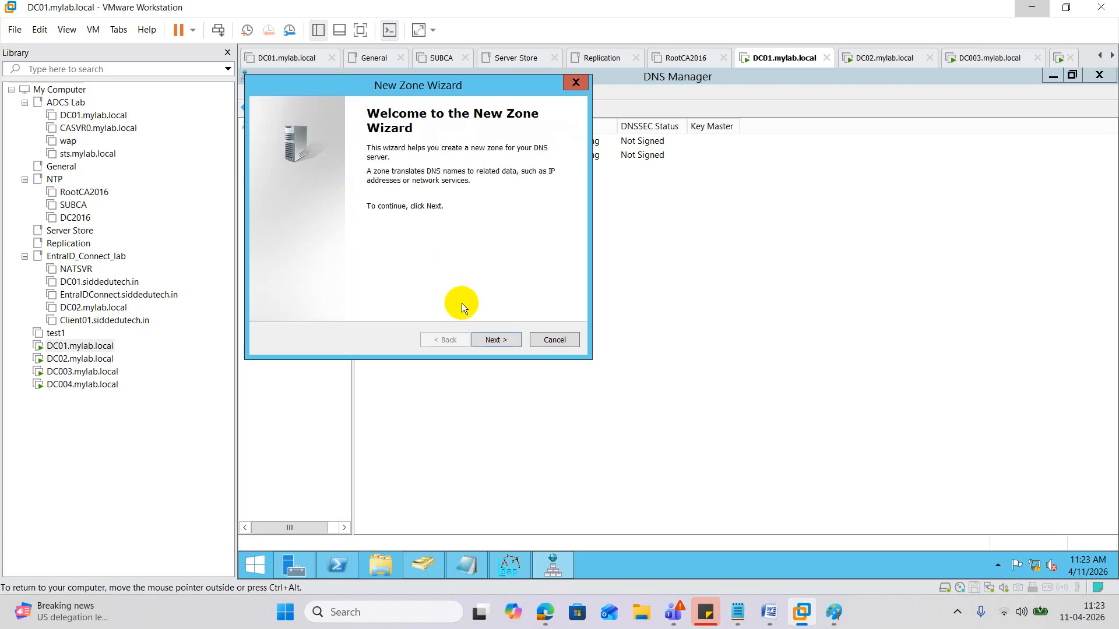
click(494, 340)
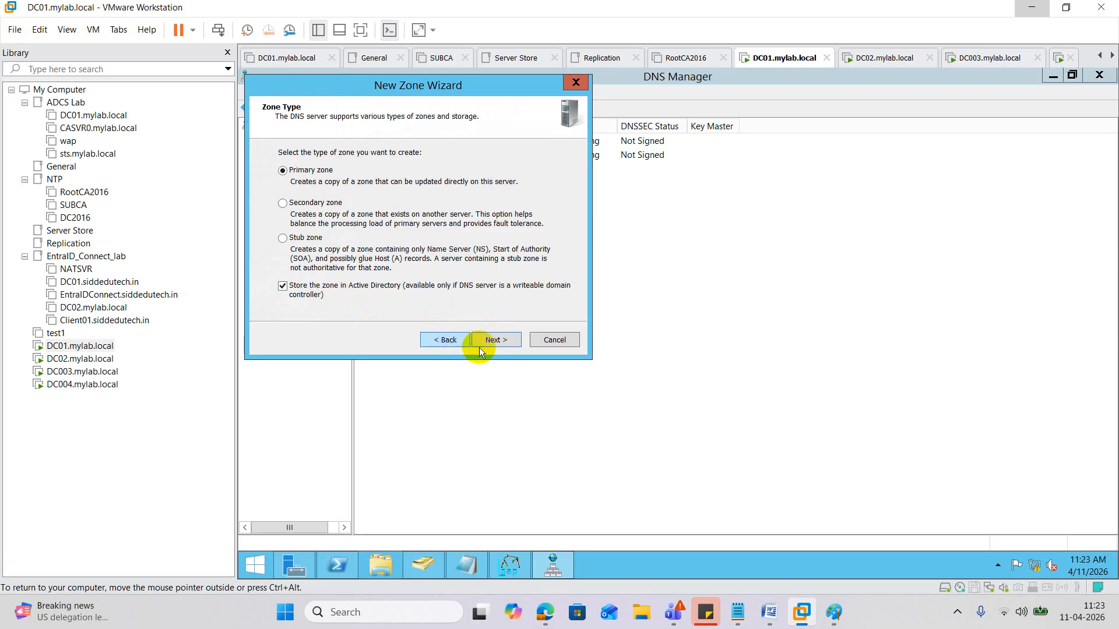
click(492, 340)
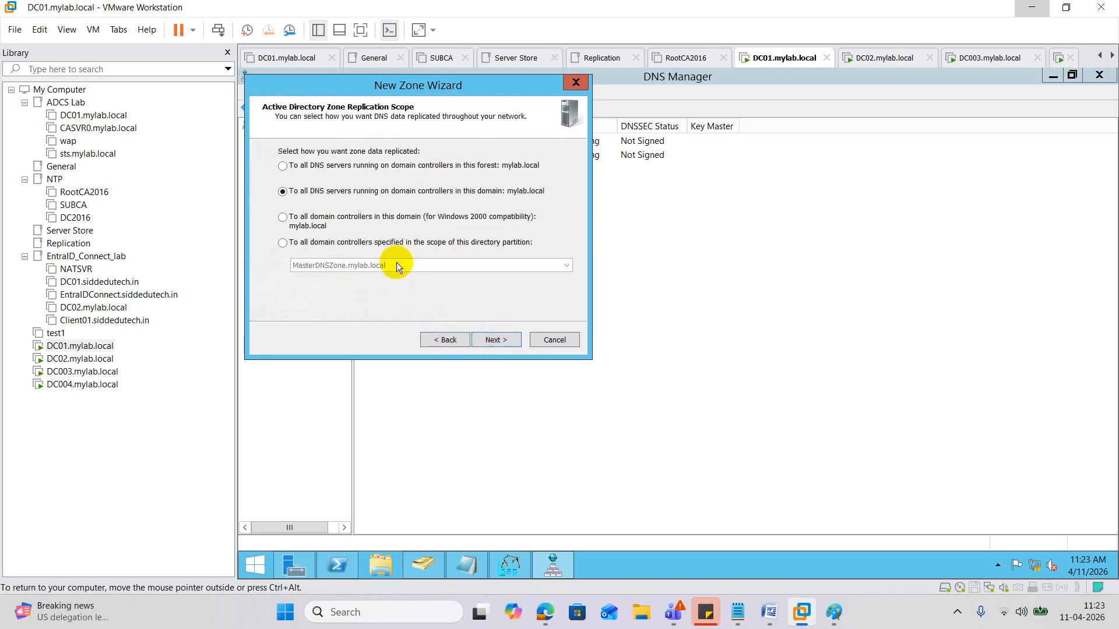
- Set the new zone's replication scope to the domain controllers in the MasterDNSZone.mylab.local directory partition
click(292, 244)
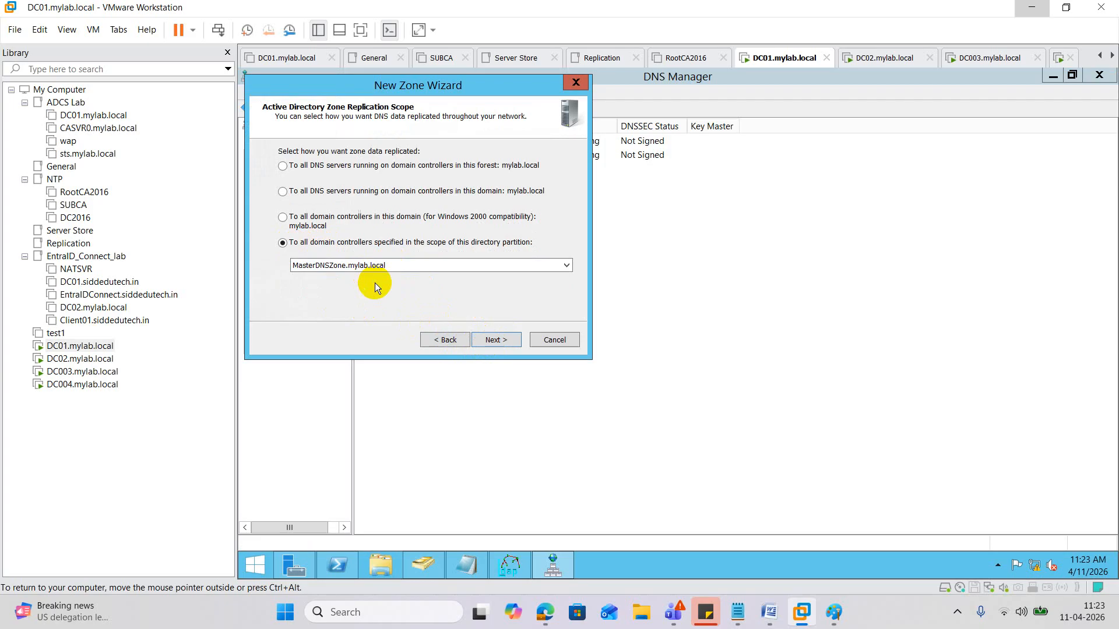
click(395, 264)
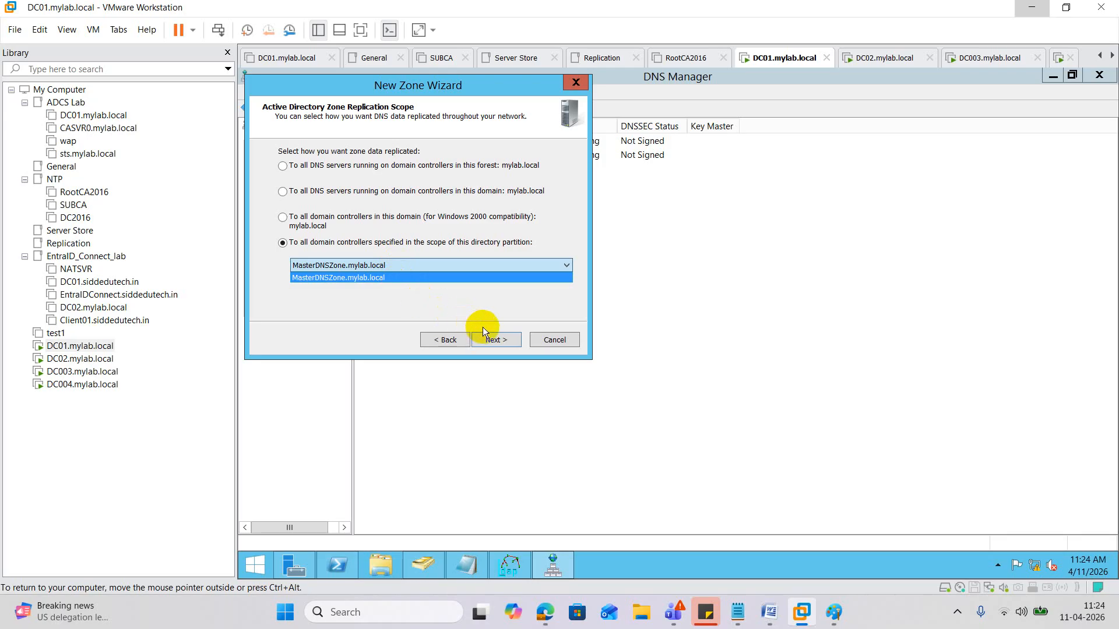
click(507, 344)
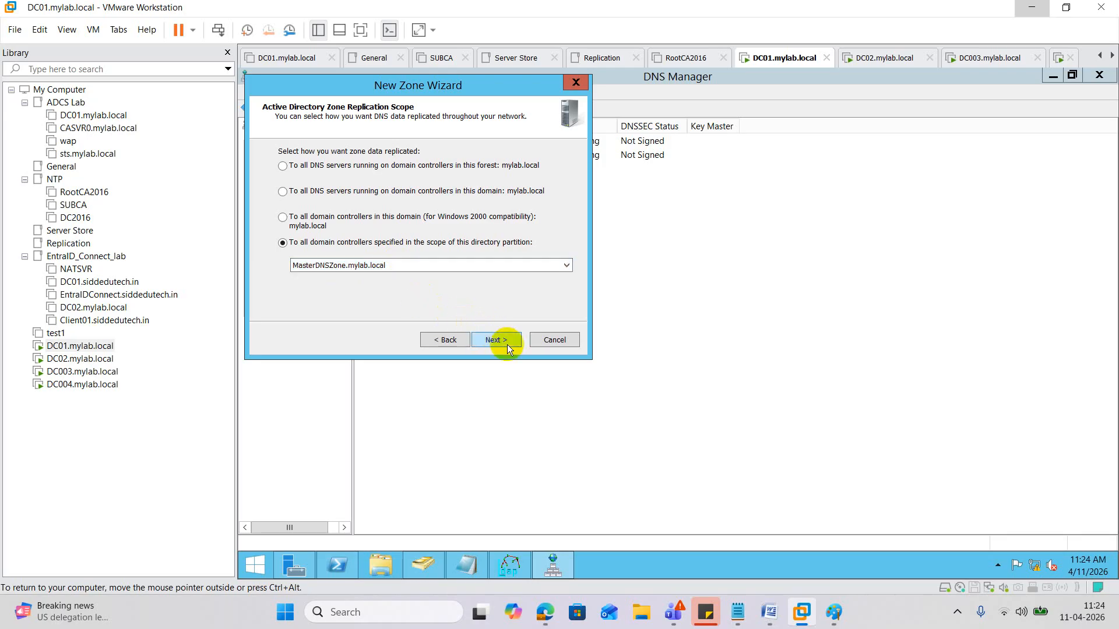
click(496, 339)
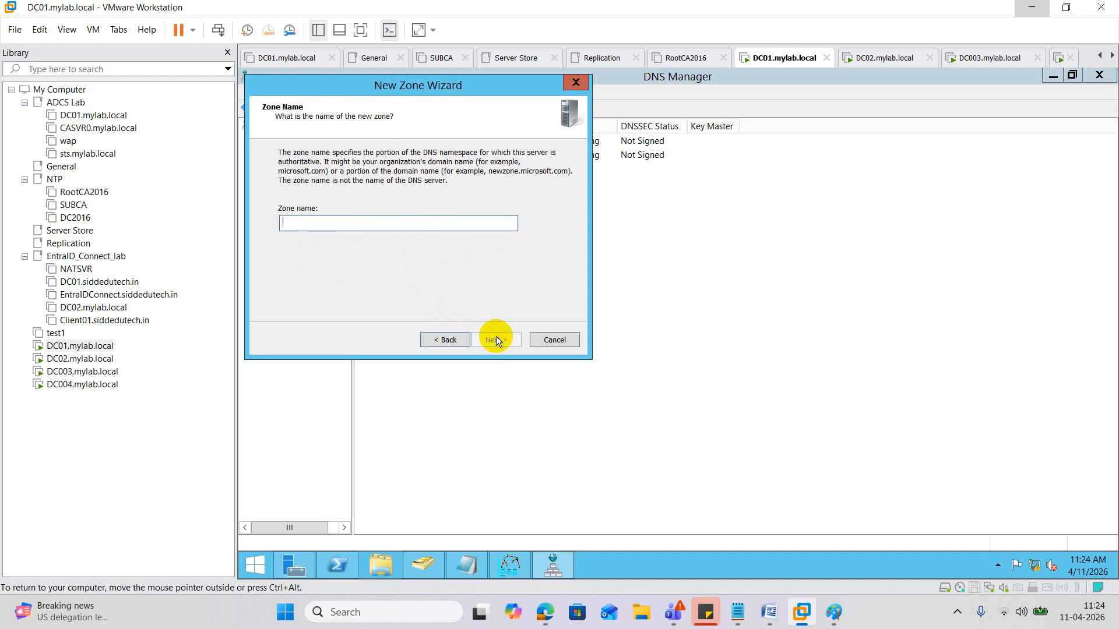
- Name the zone cctv.com, allow only secure dynamic updates, and finish creating it
text(cctv.com)
click(499, 340)
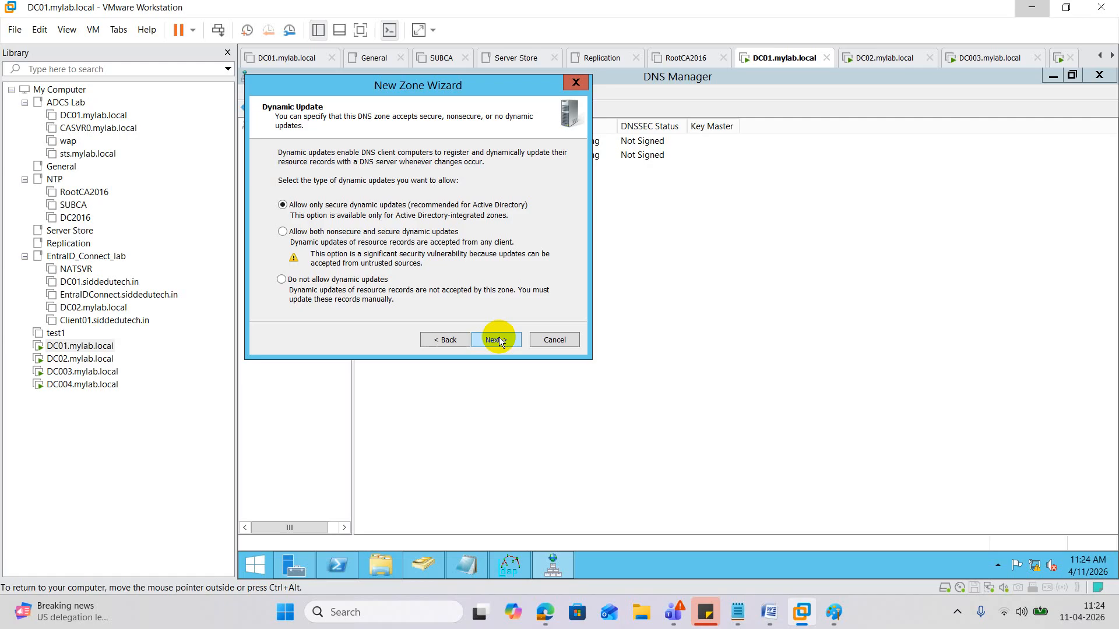
click(498, 338)
click(497, 340)
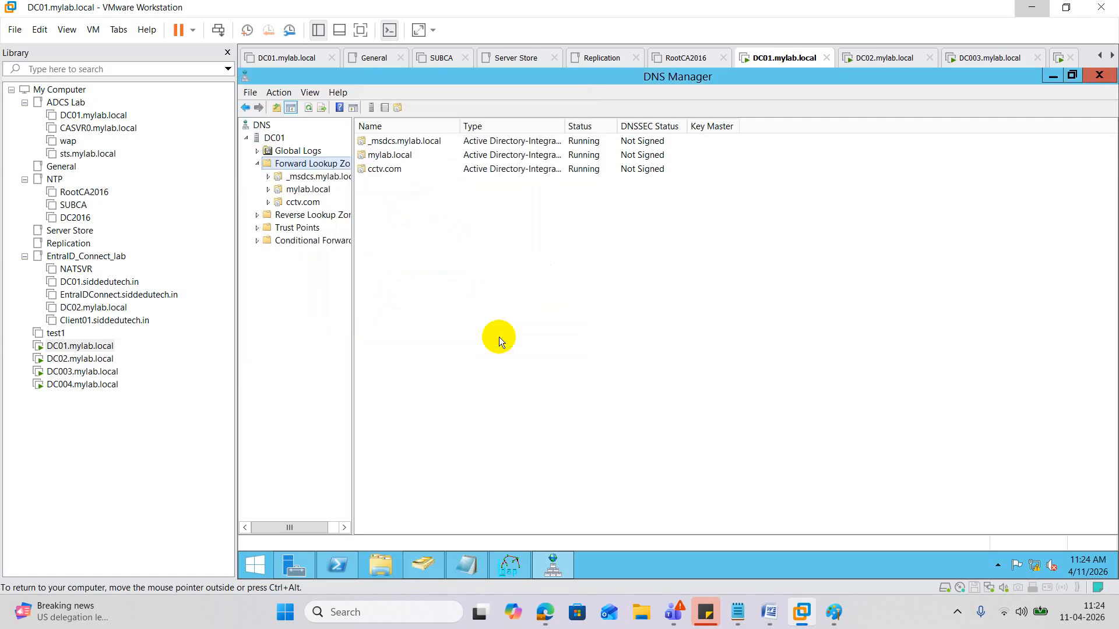
- Open the cctv.com zone on DC01 to examine its records and refresh it
click(304, 202)
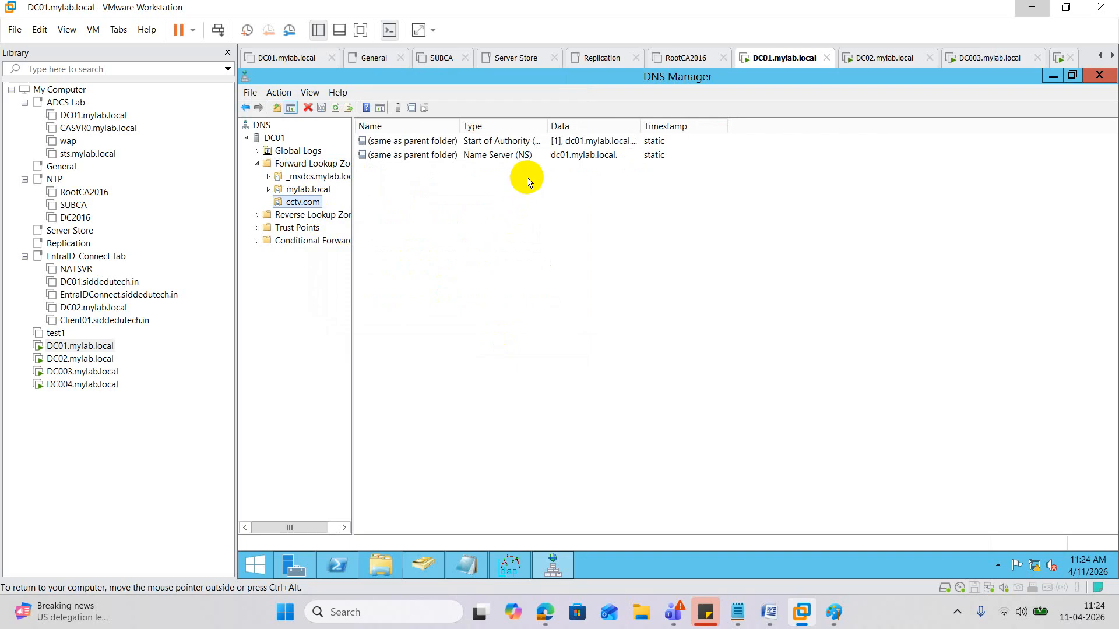
right_click(309, 202)
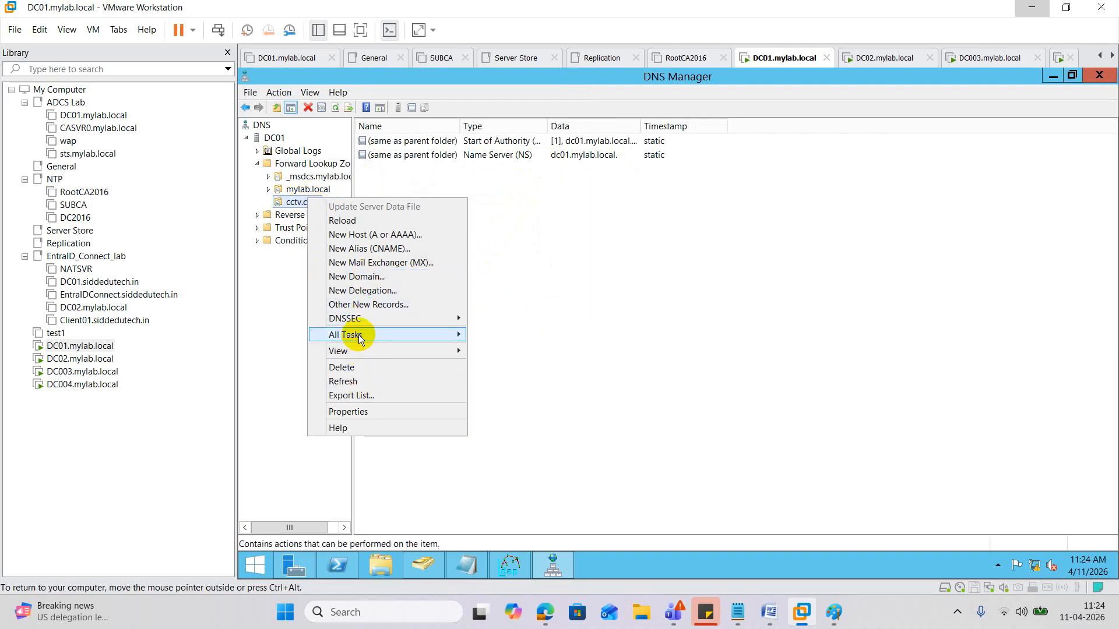
click(361, 379)
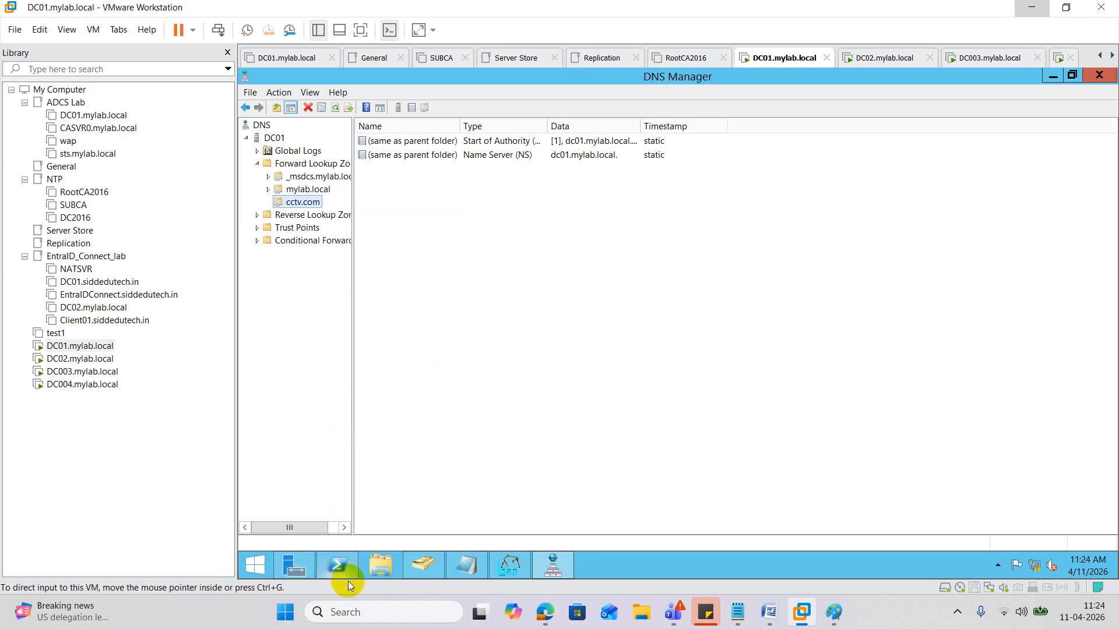
- Force replication from DC01's PowerShell with "repadmin /syncall" and close the PowerShell window
mouse_move(339, 568)
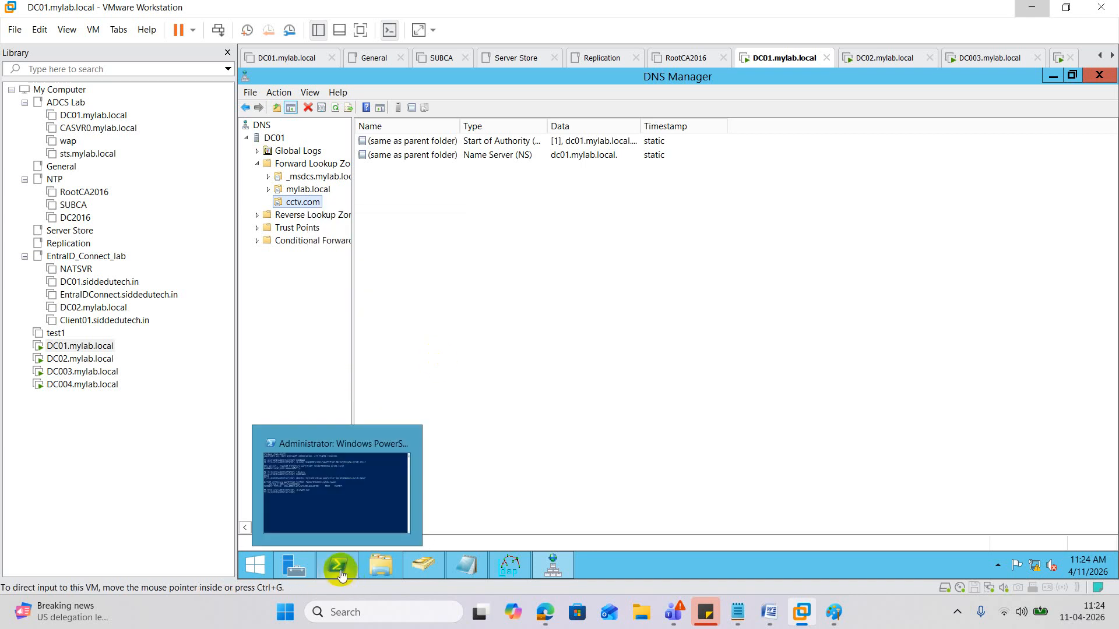
click(361, 490)
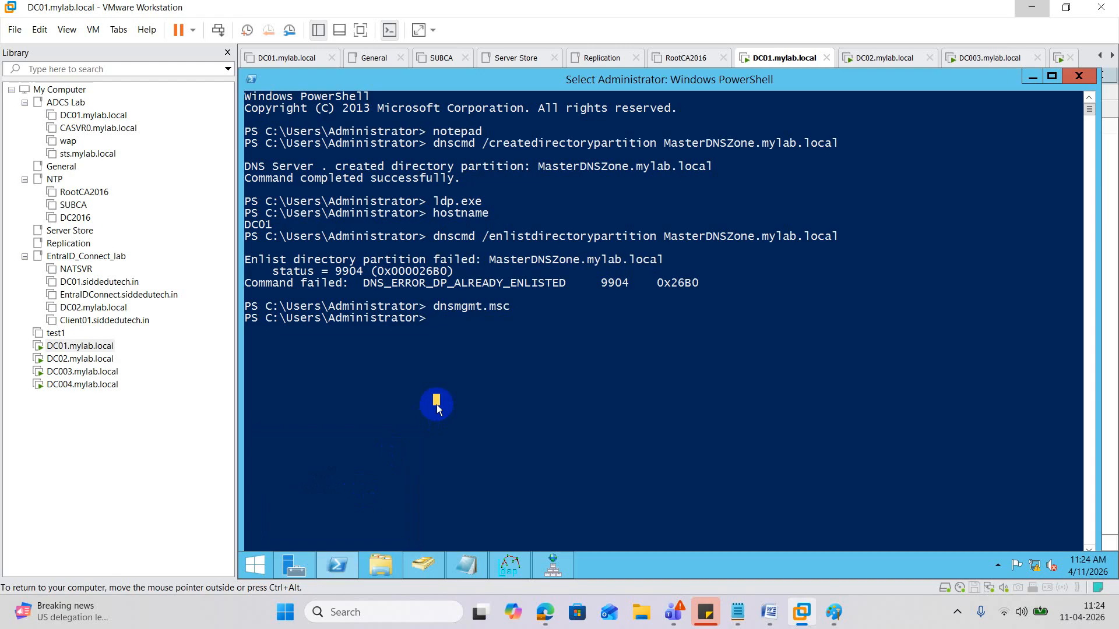
text(repadmi)
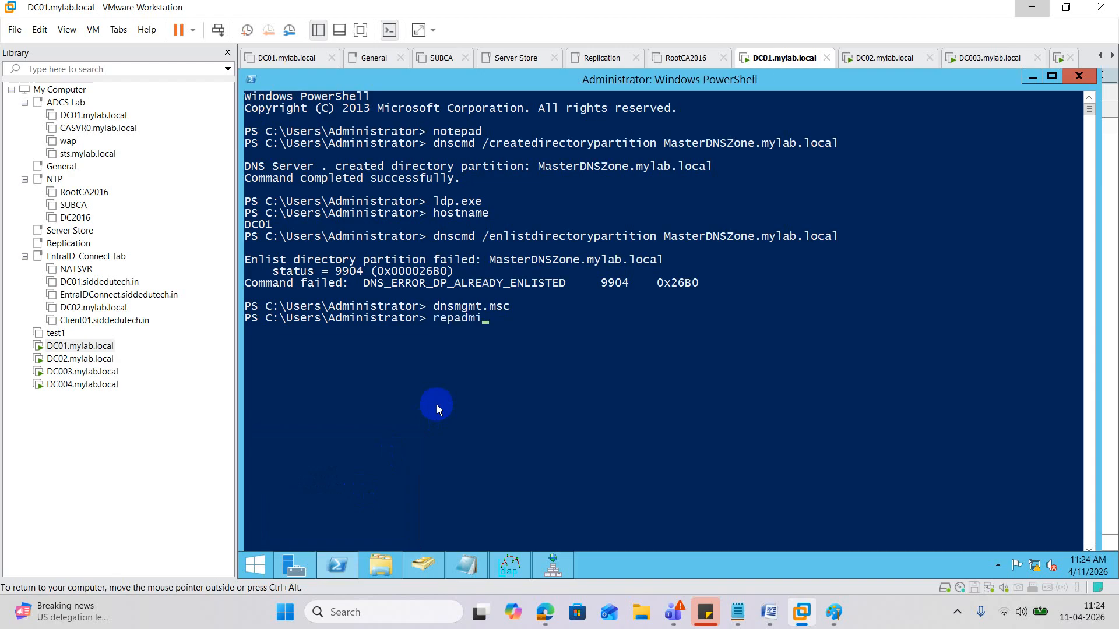
text(n /syncall)
key(Return)
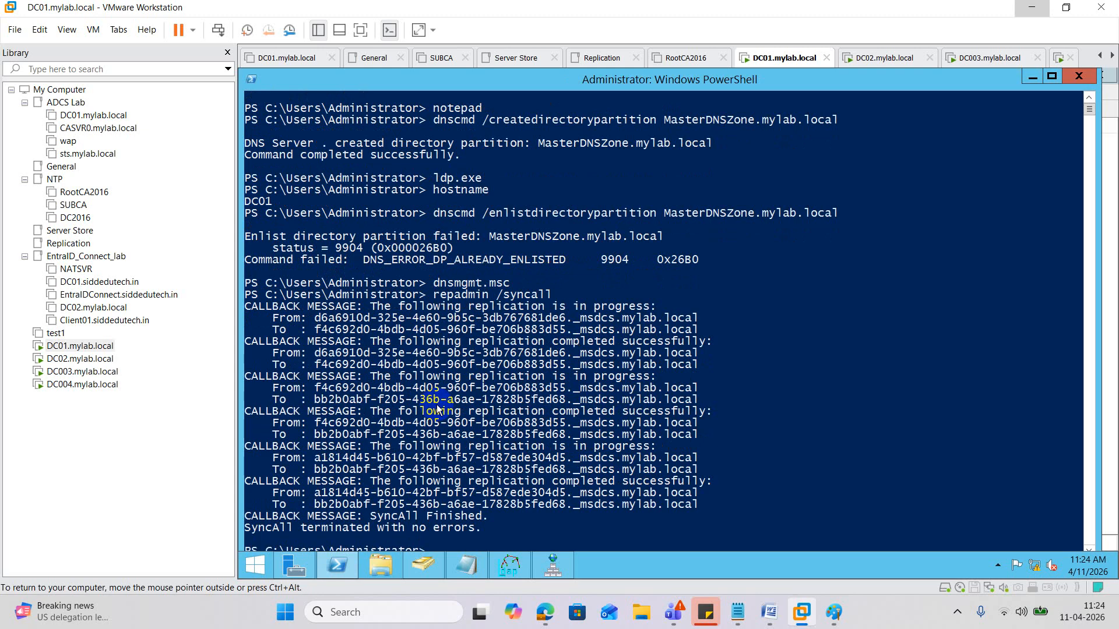
click(1077, 76)
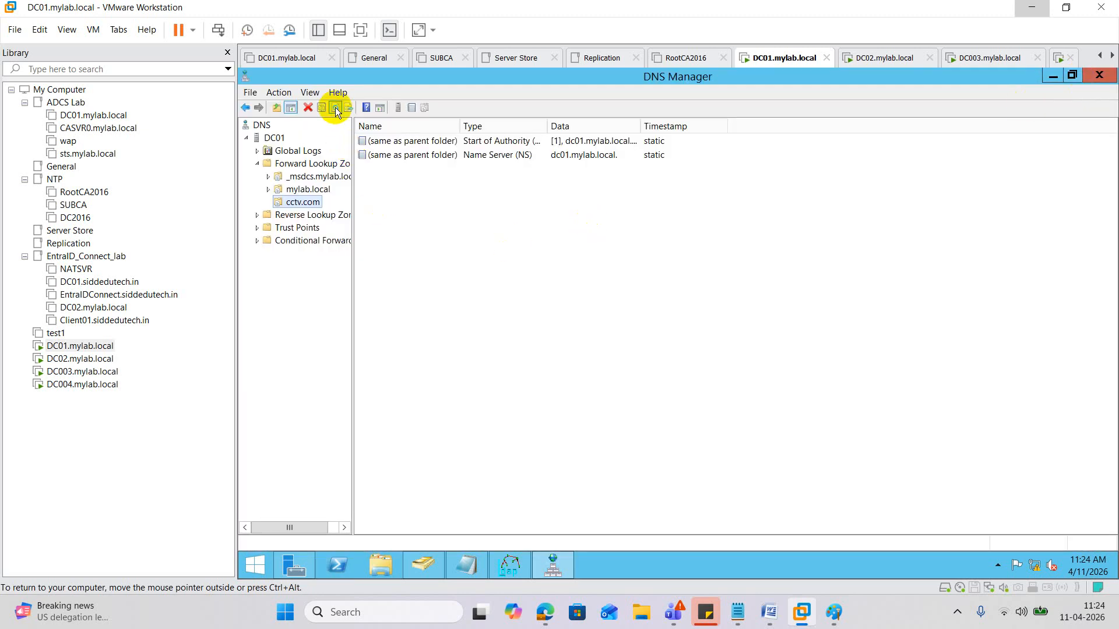
- Switch to the DC02 virtual machine, launch DNS Manager with "dnsmgmt.msc" from PowerShell, and check its Forward Lookup Zones for cctv.com
click(80, 358)
click(393, 328)
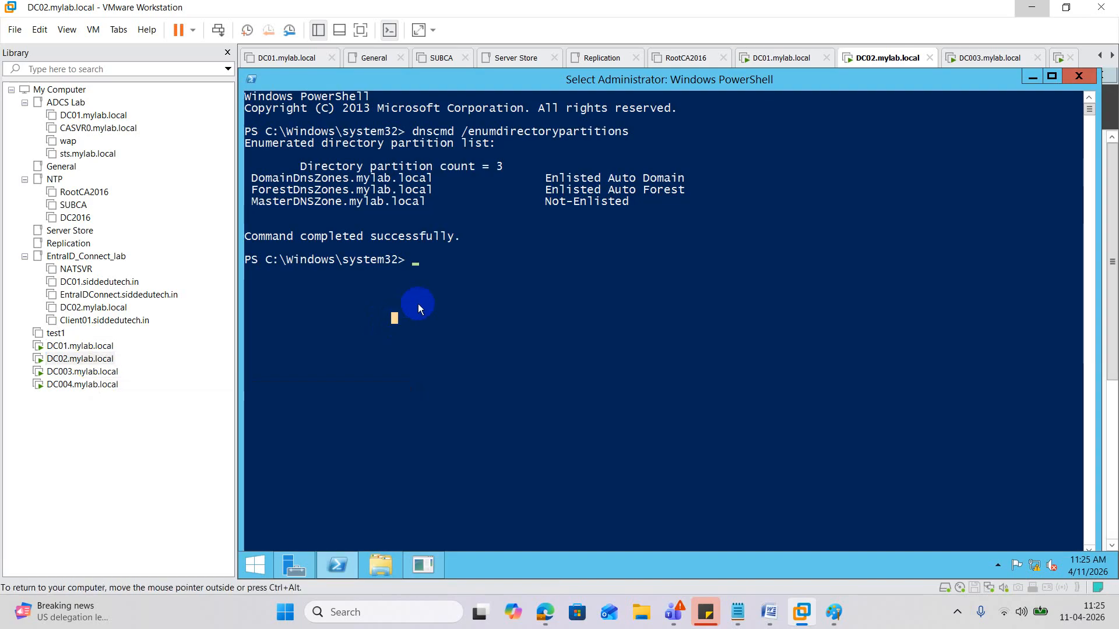
text(dnsmgmt)
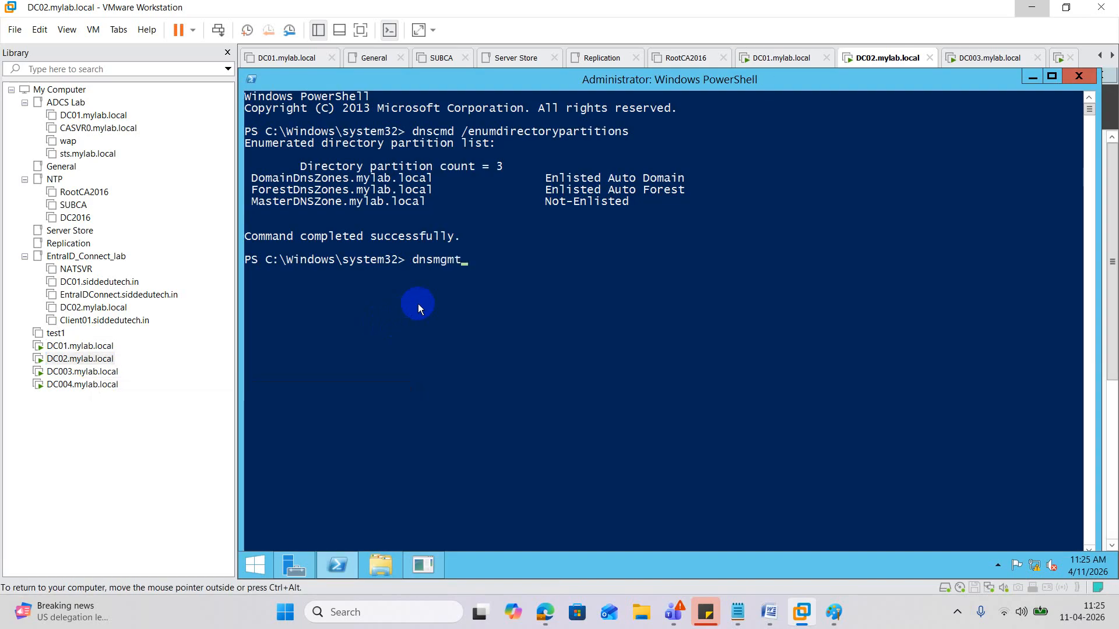
text(.msc)
key(Return)
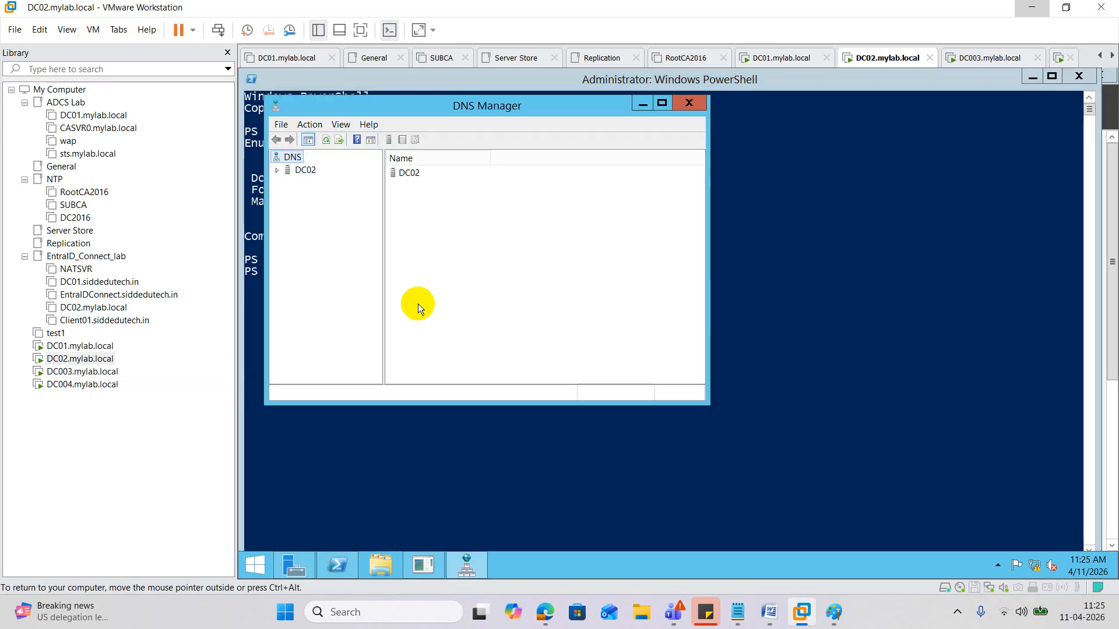
click(277, 171)
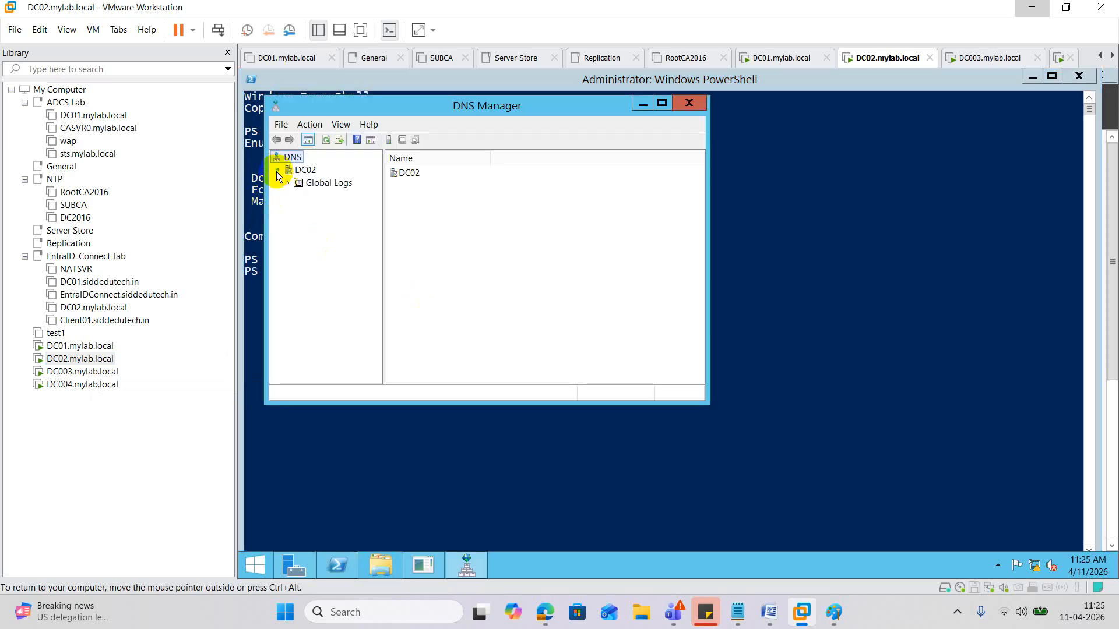
click(291, 193)
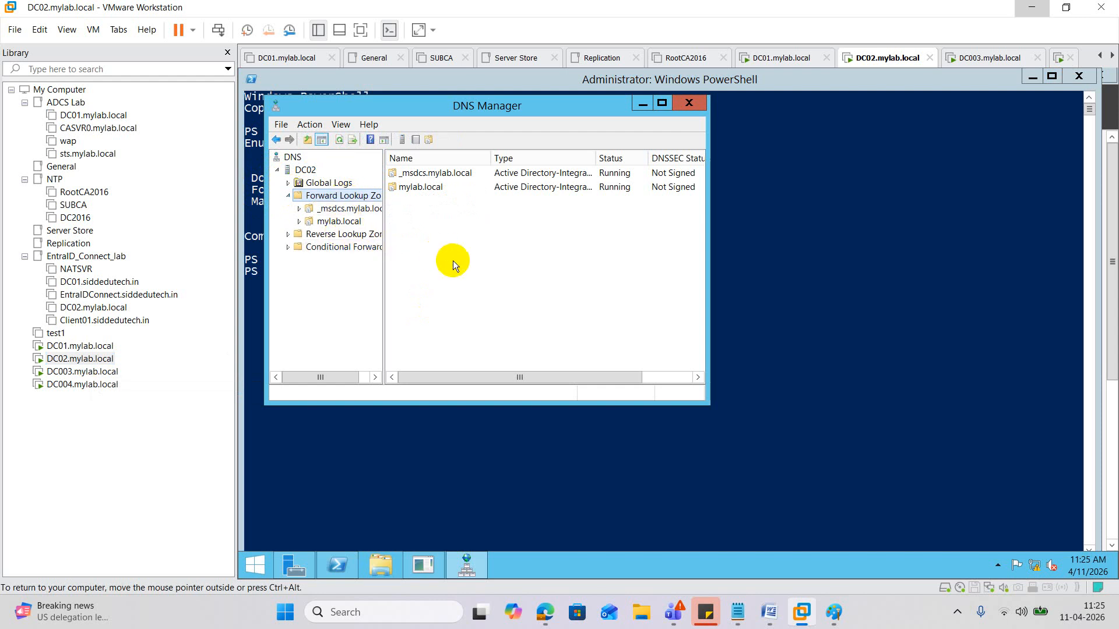
- Switch to the DC003 virtual machine, launch DNS Manager with "dnsmgmt.msc", and examine the cctv.com records under Forward Lookup Zones
click(90, 371)
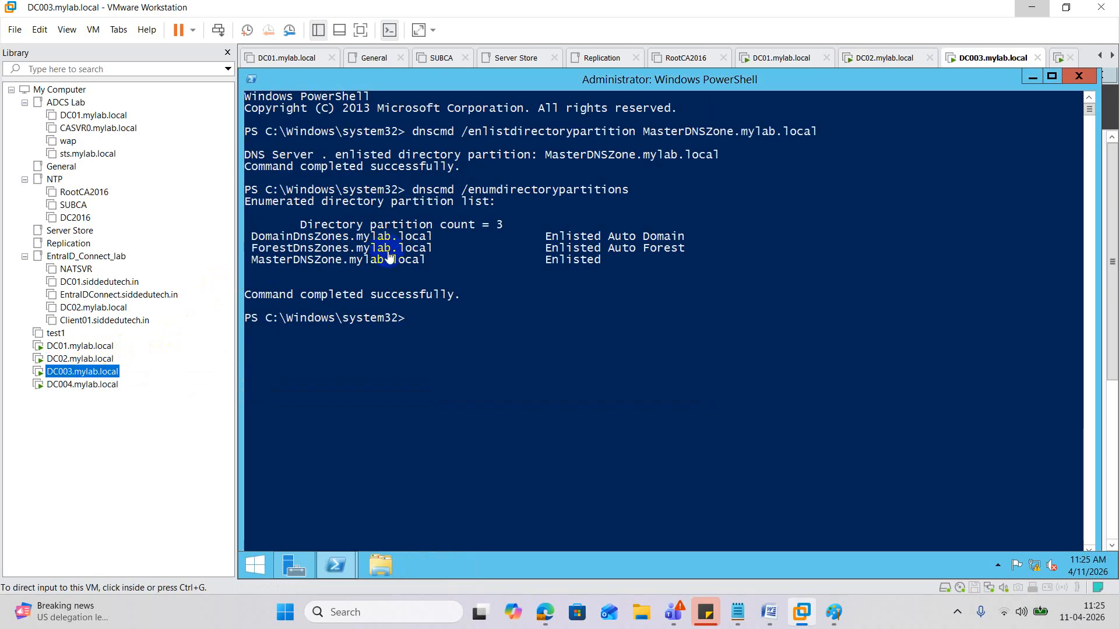
text(dnsmg)
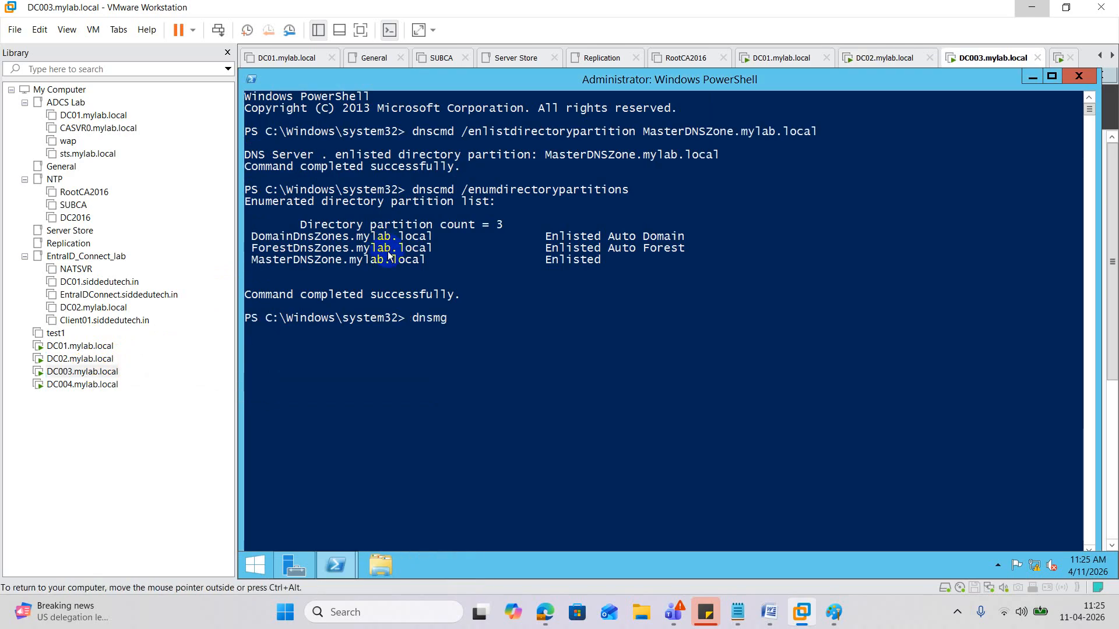
text(mt.msc)
key(Return)
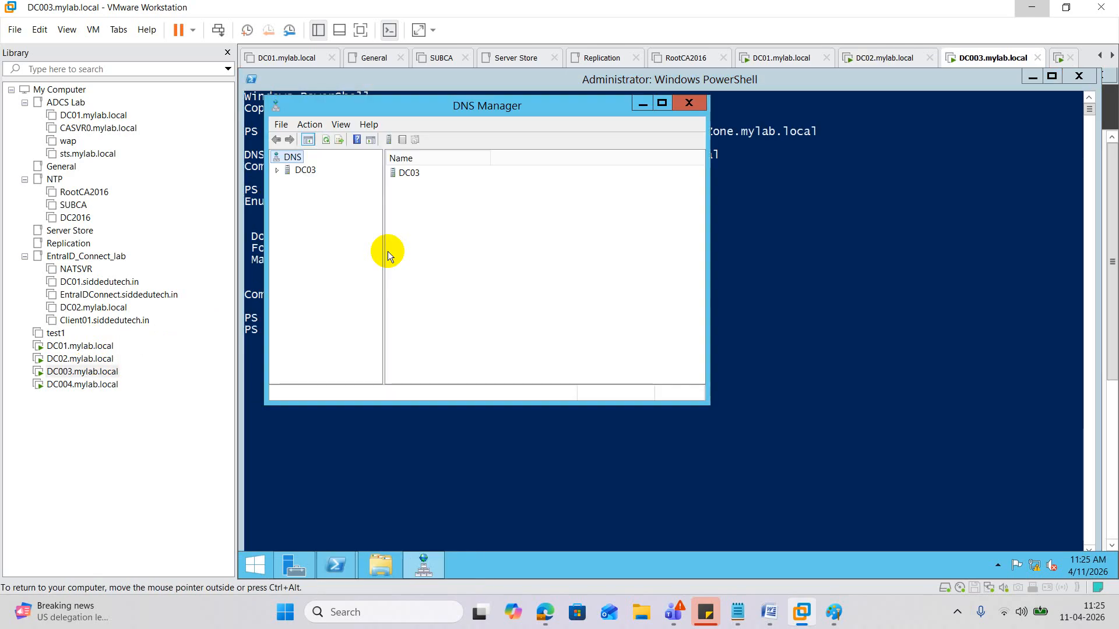
double_click(283, 169)
double_click(286, 197)
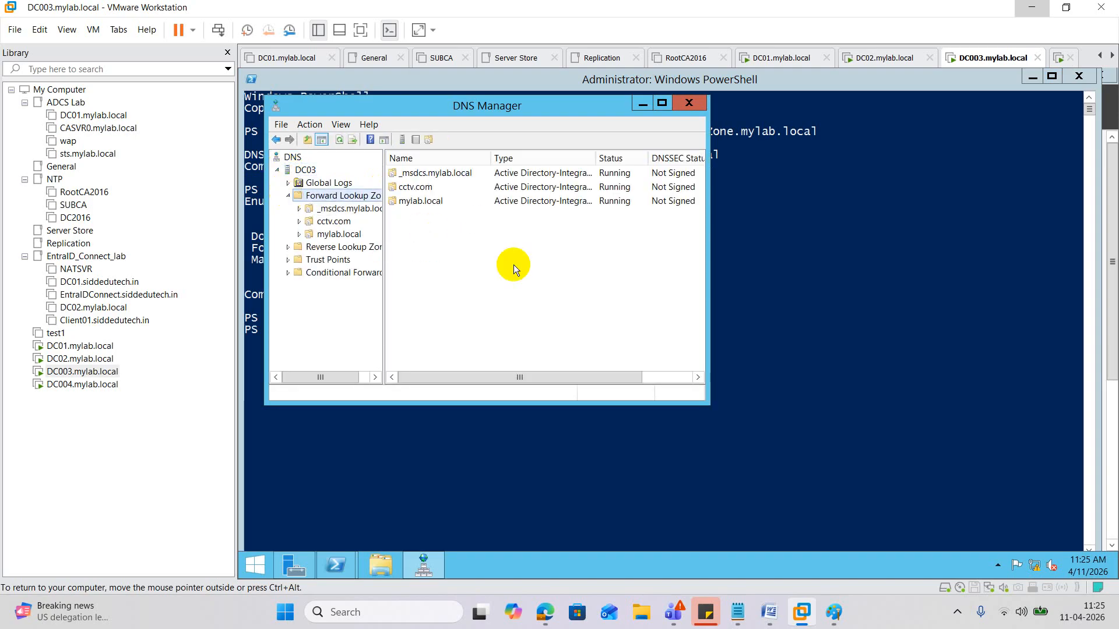
click(347, 222)
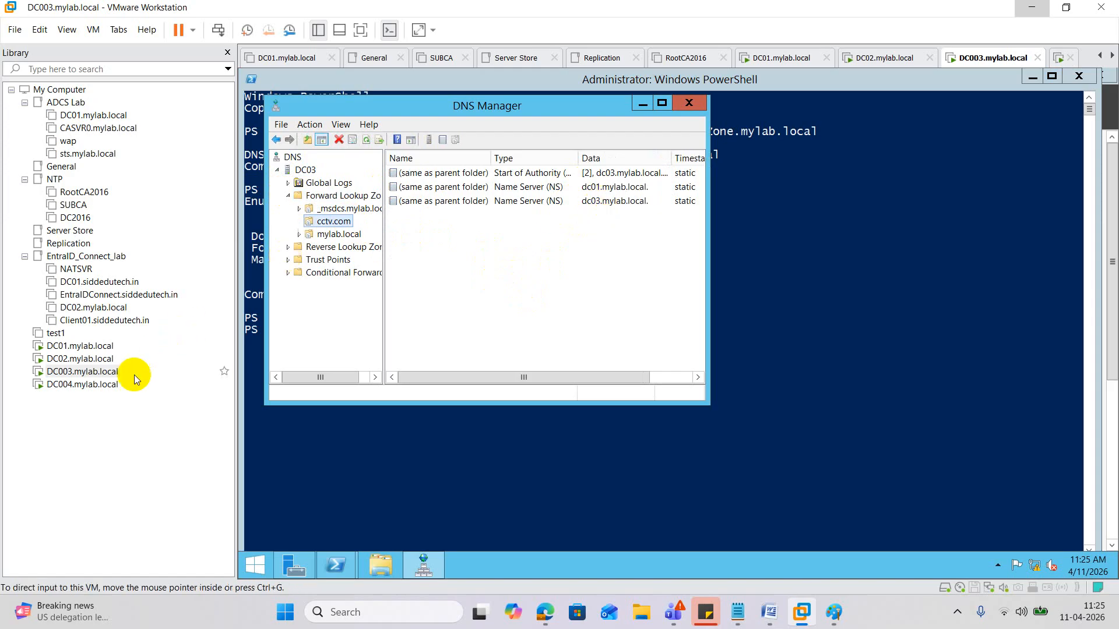
- Switch to the DC004 virtual machine, send it Ctrl+Alt+Del, and sign in with the account password
click(99, 384)
click(321, 337)
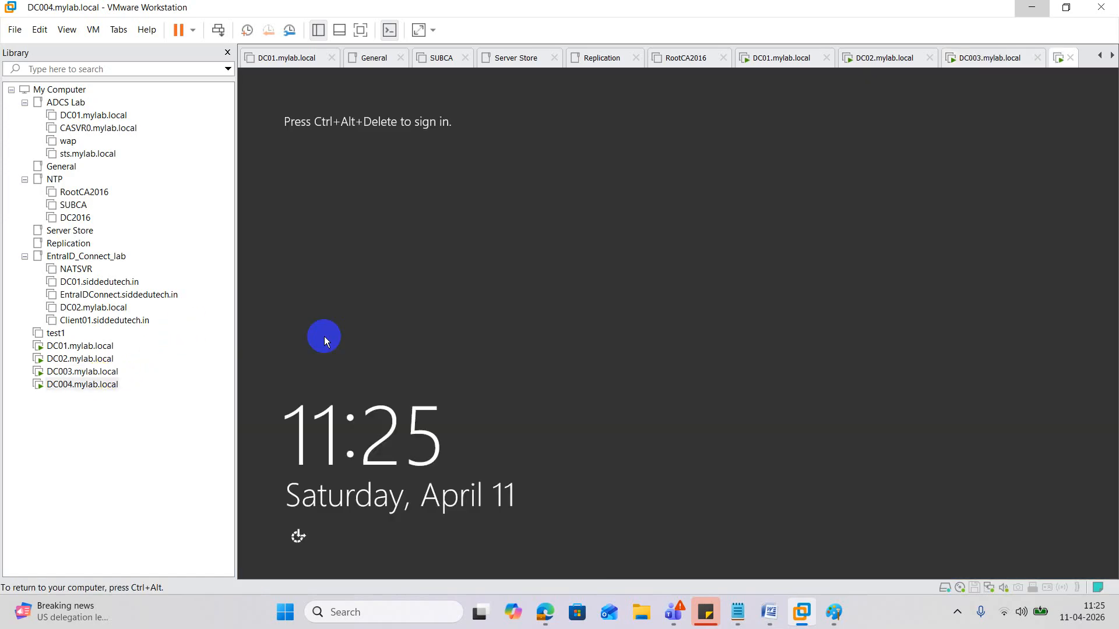
right_click(96, 387)
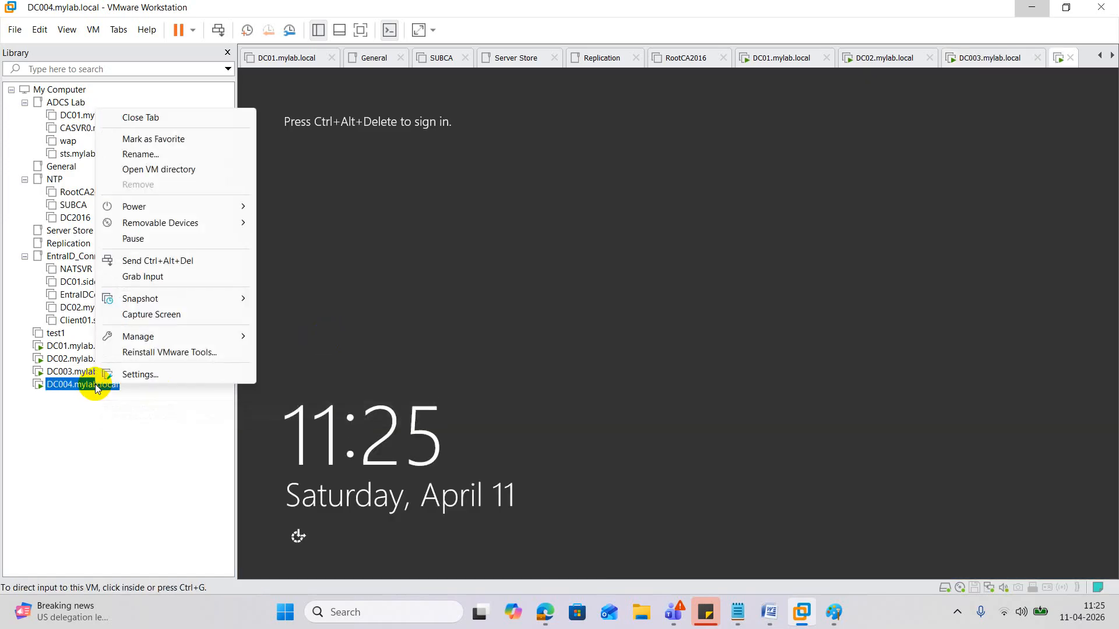
click(170, 260)
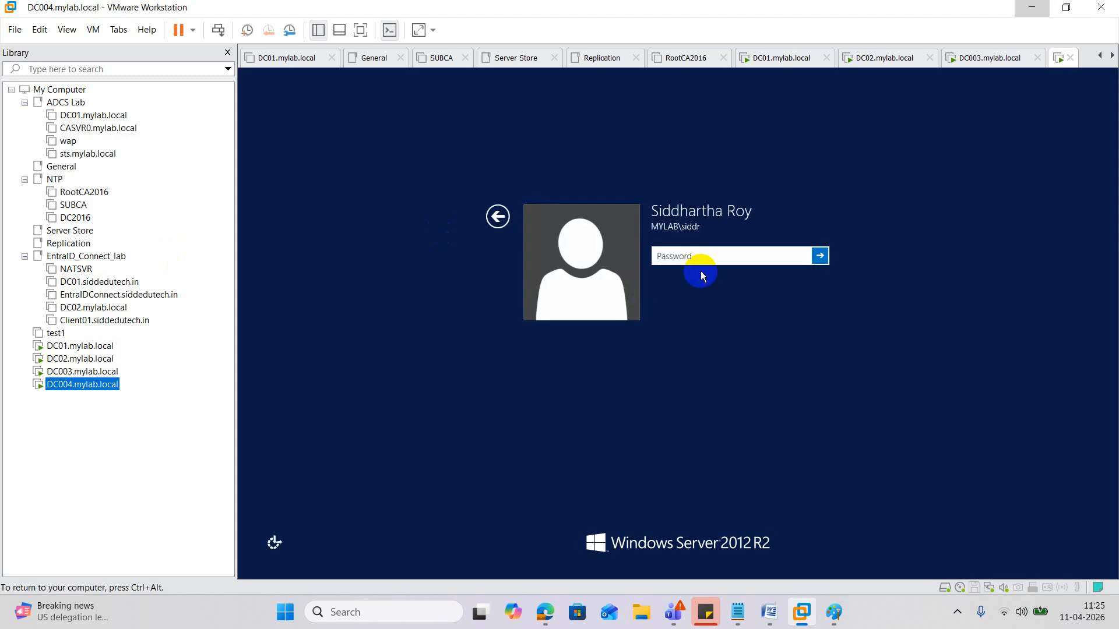
click(688, 257)
text(••••••••••)
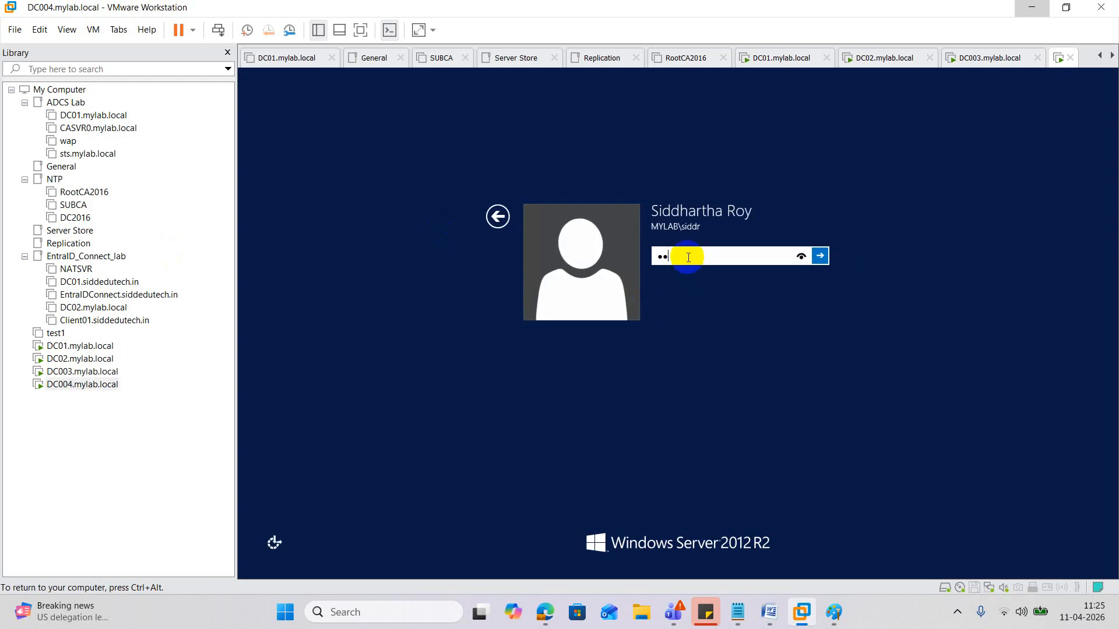
text(••)
key(Return)
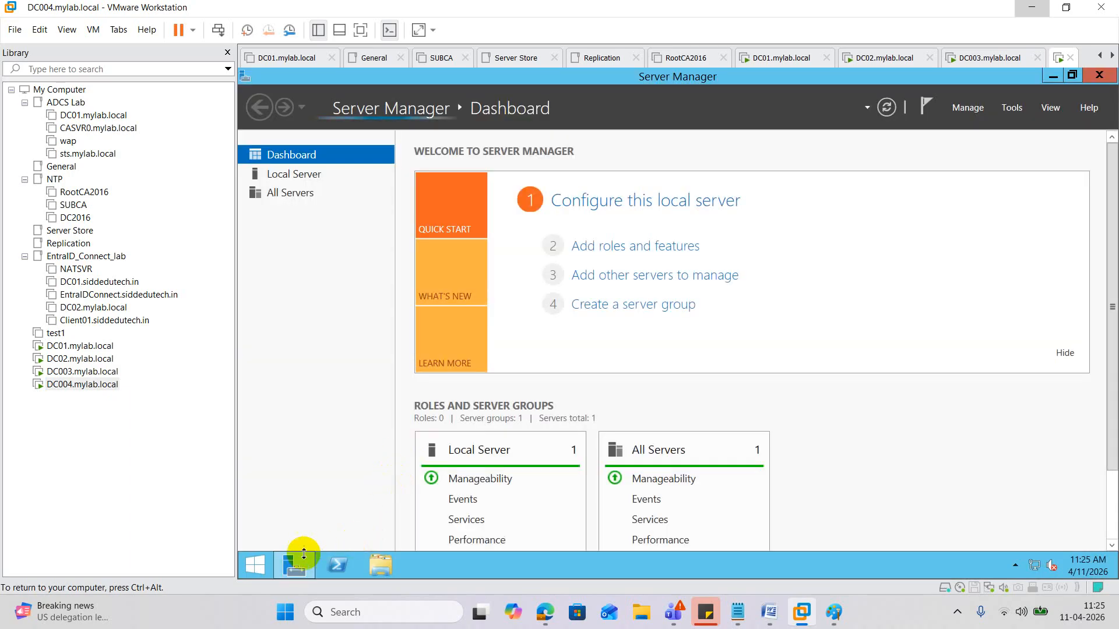
- Launch DNS Manager with "dnsmgmt.msc" on DC004 and check the Forward Lookup Zones under DC04 for cctv.com
right_click(267, 562)
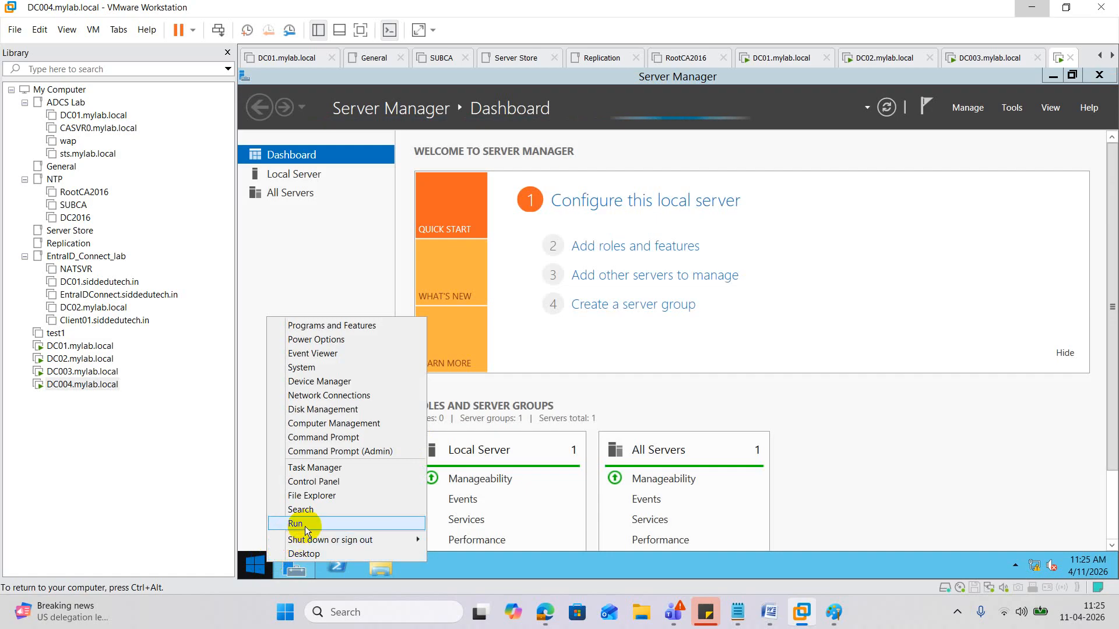
click(296, 513)
text(dnsm)
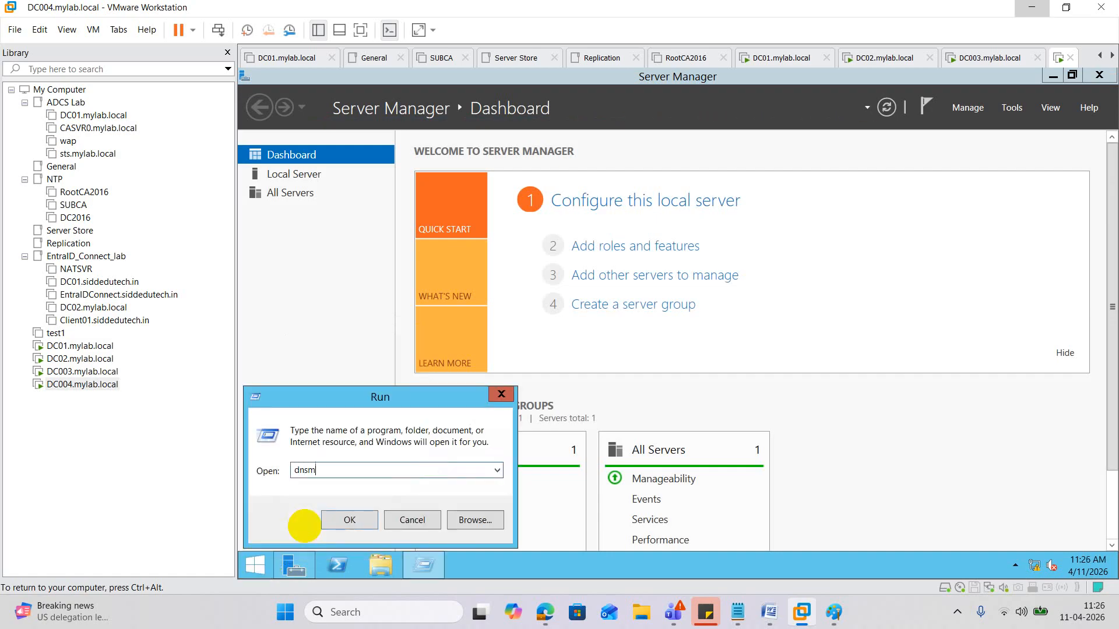
text(gmt.msc)
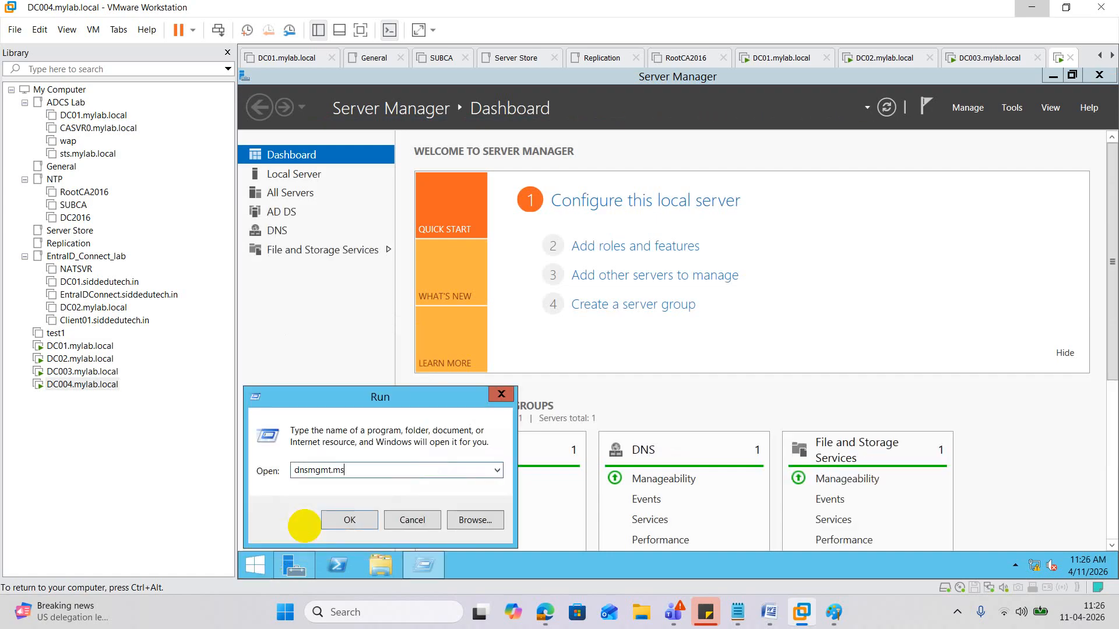
key(Return)
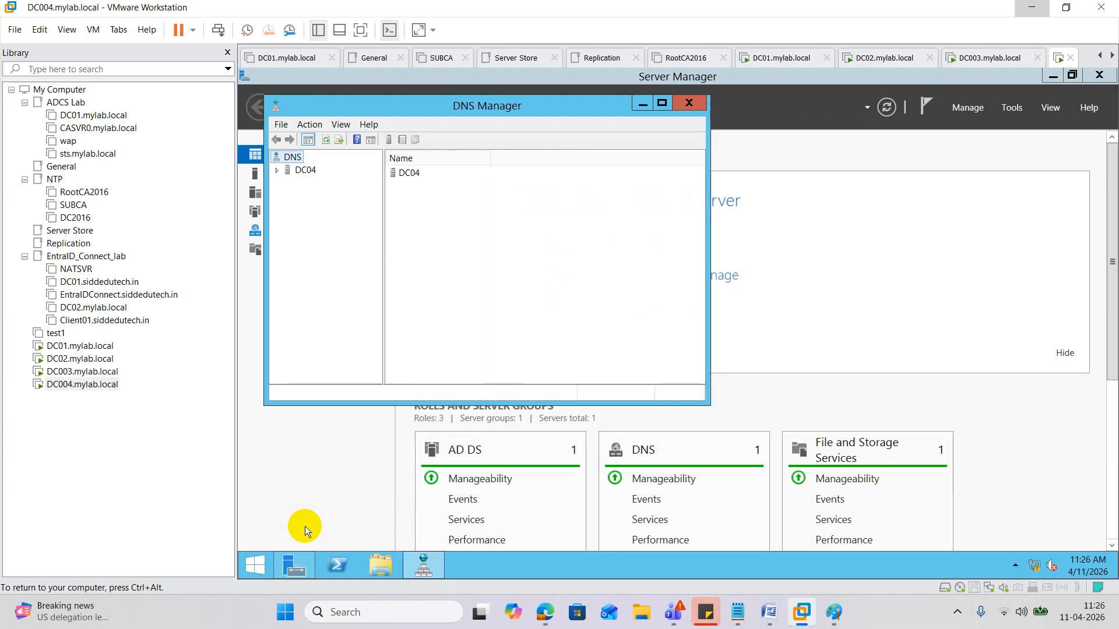
double_click(282, 173)
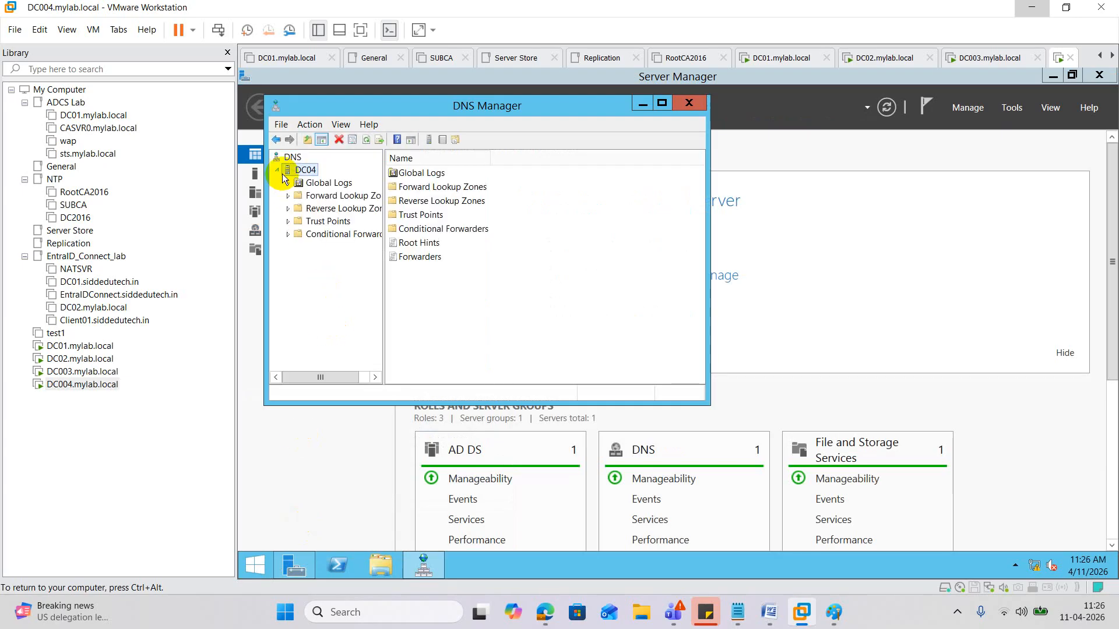
double_click(293, 198)
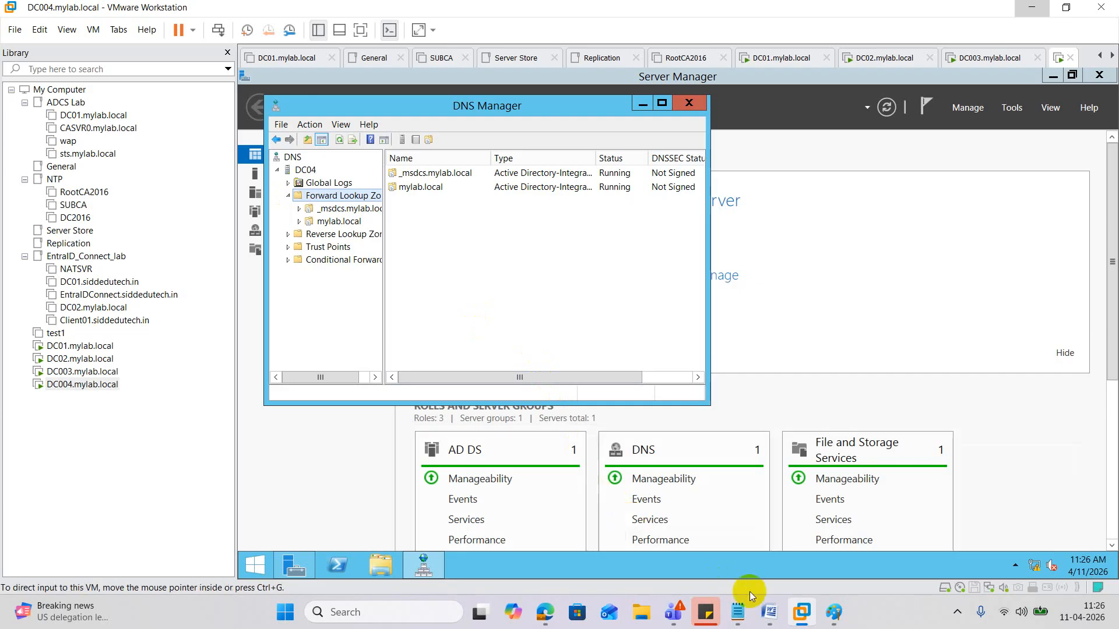
- Switch to the Word document and copy the "dnscmd /enlistdirectorypartition CustomDNSPartition.contoso.com" command from Step 2
click(769, 606)
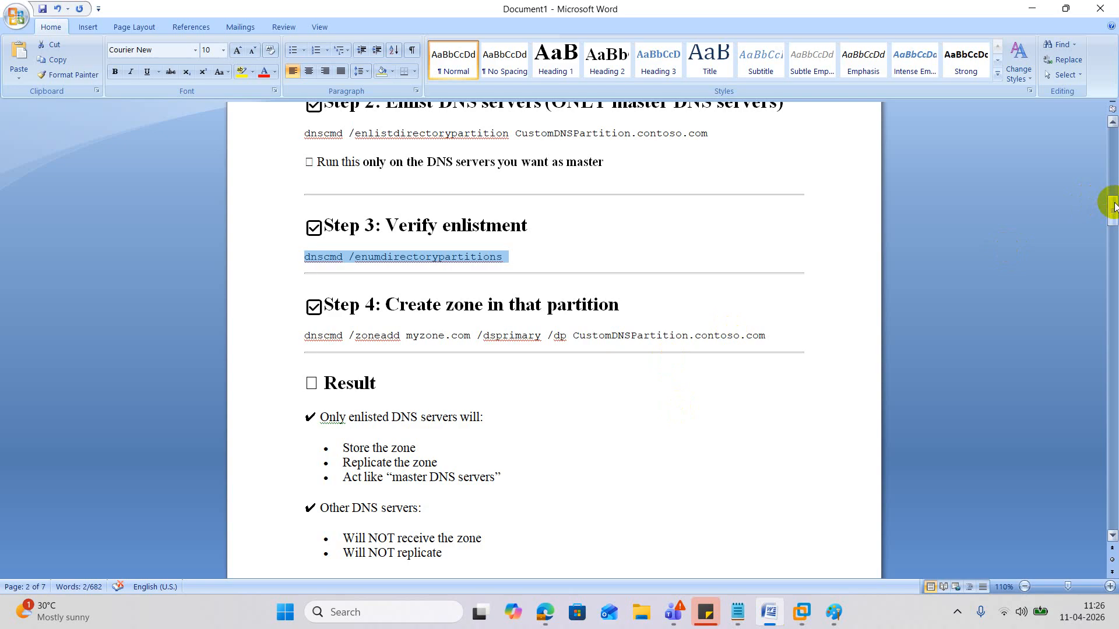
drag(1113, 201, 1113, 194)
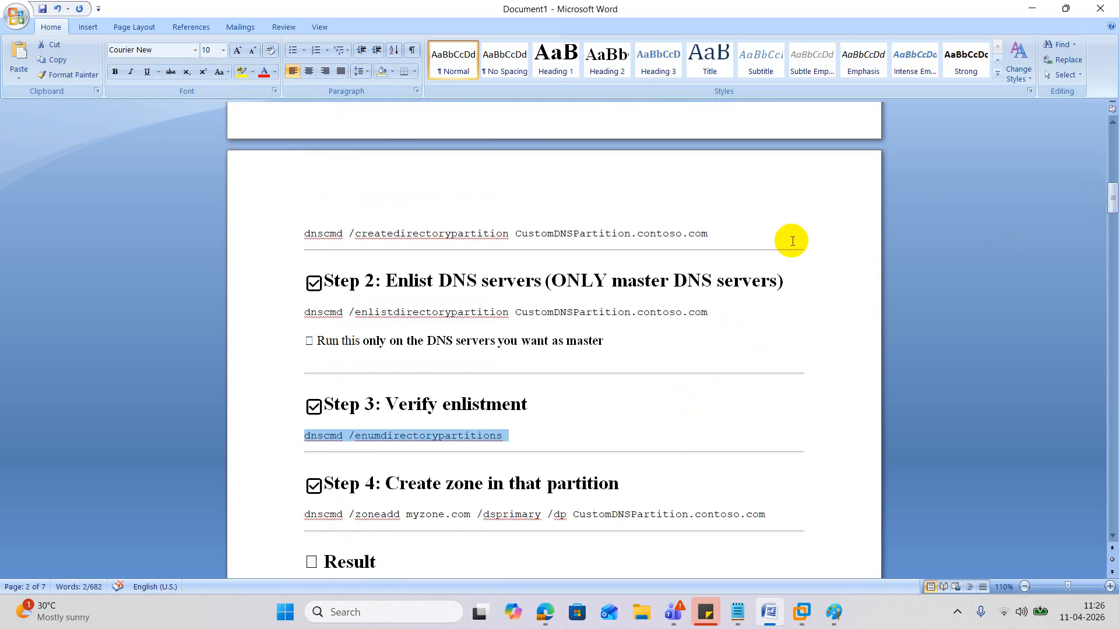
drag(298, 311, 697, 315)
right_click(697, 314)
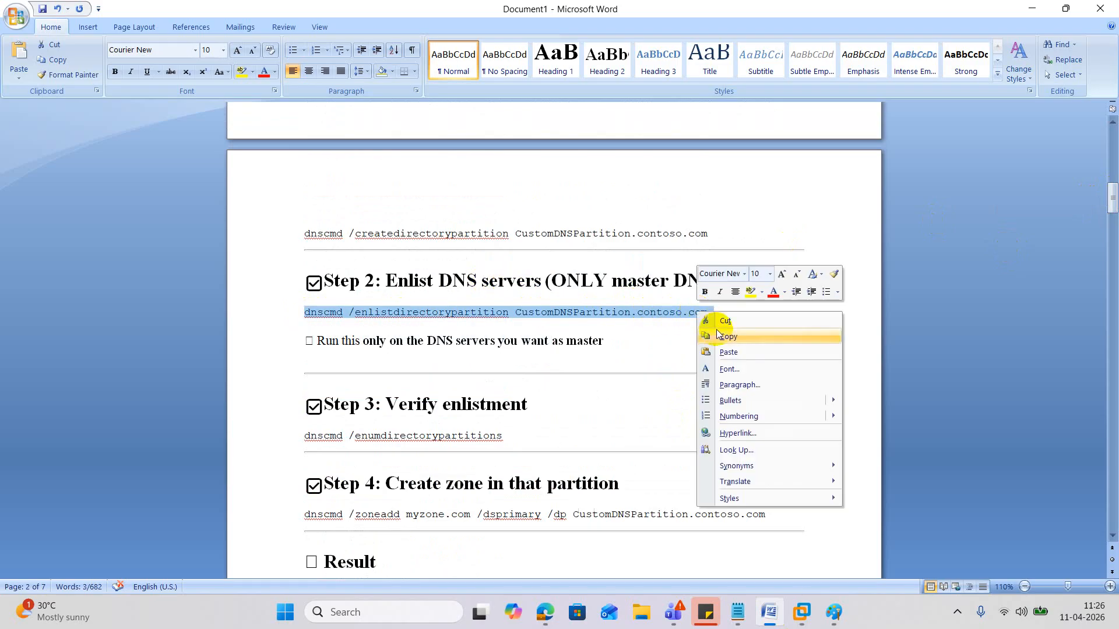
click(717, 330)
- Paste the command below the existing one in Notepad's DNS Management.txt and replace its partition name with MasterDNSZone.mylab.local
click(737, 611)
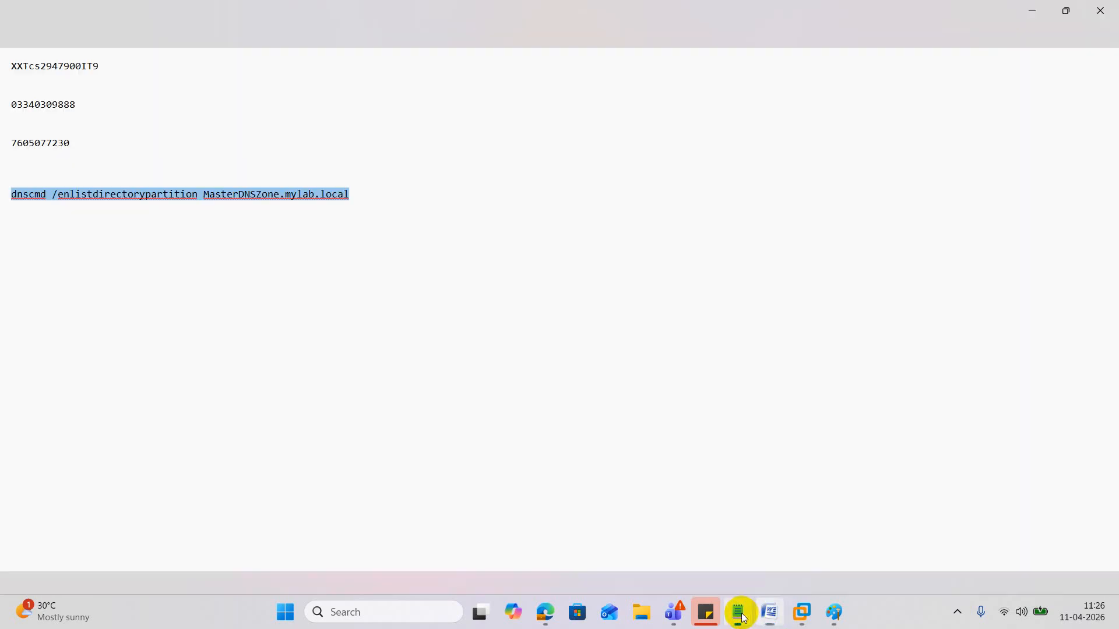
click(371, 203)
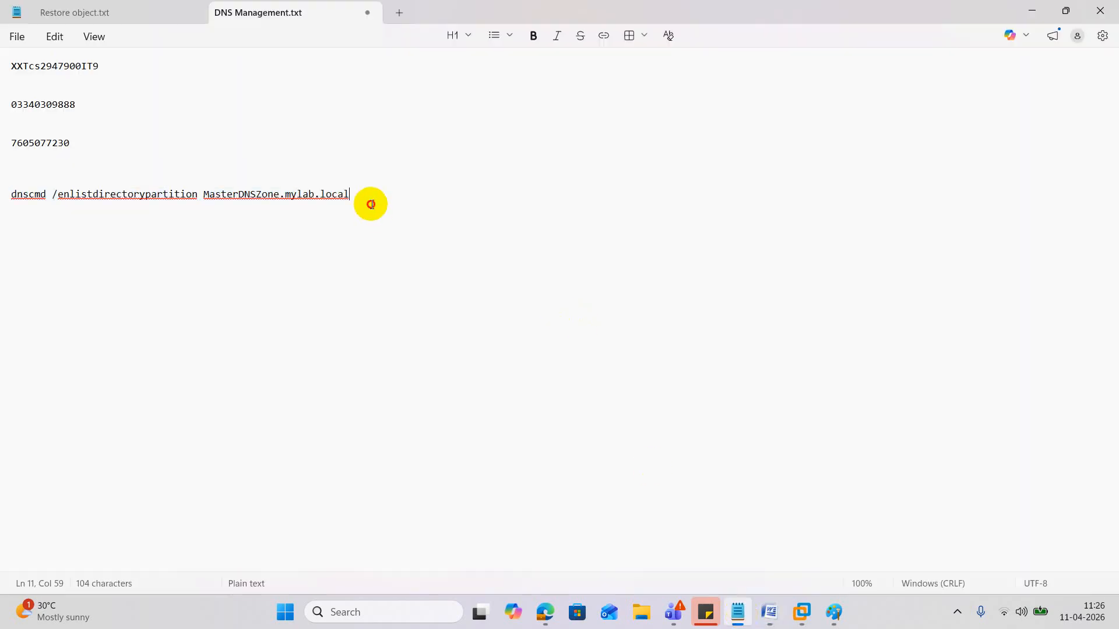
key(Return)
key(Return)
key(ctrl+v)
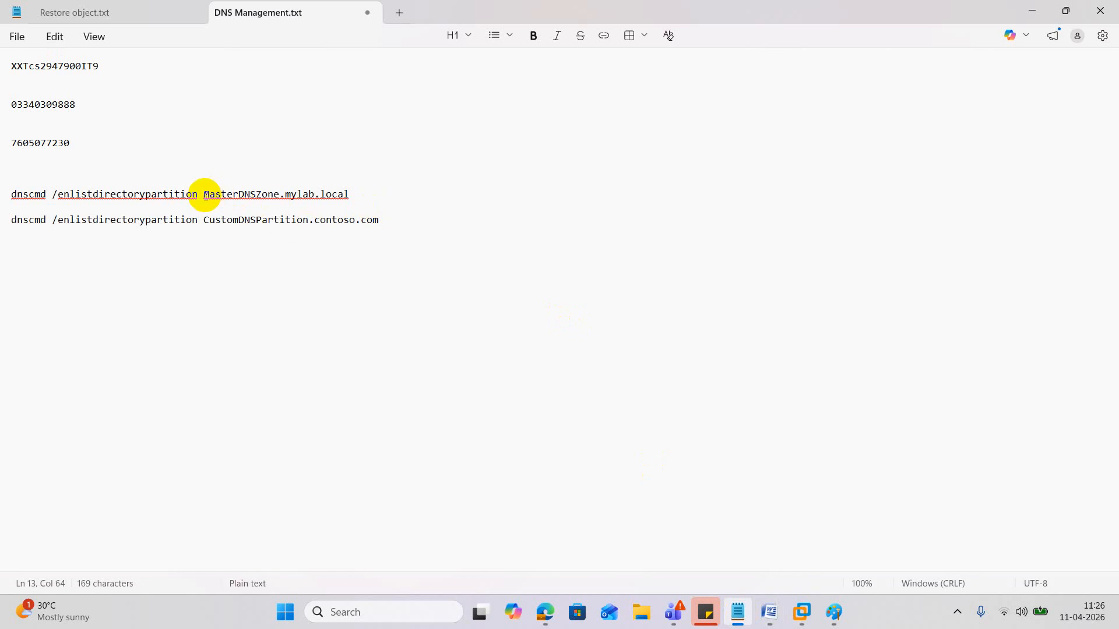
drag(204, 193, 350, 190)
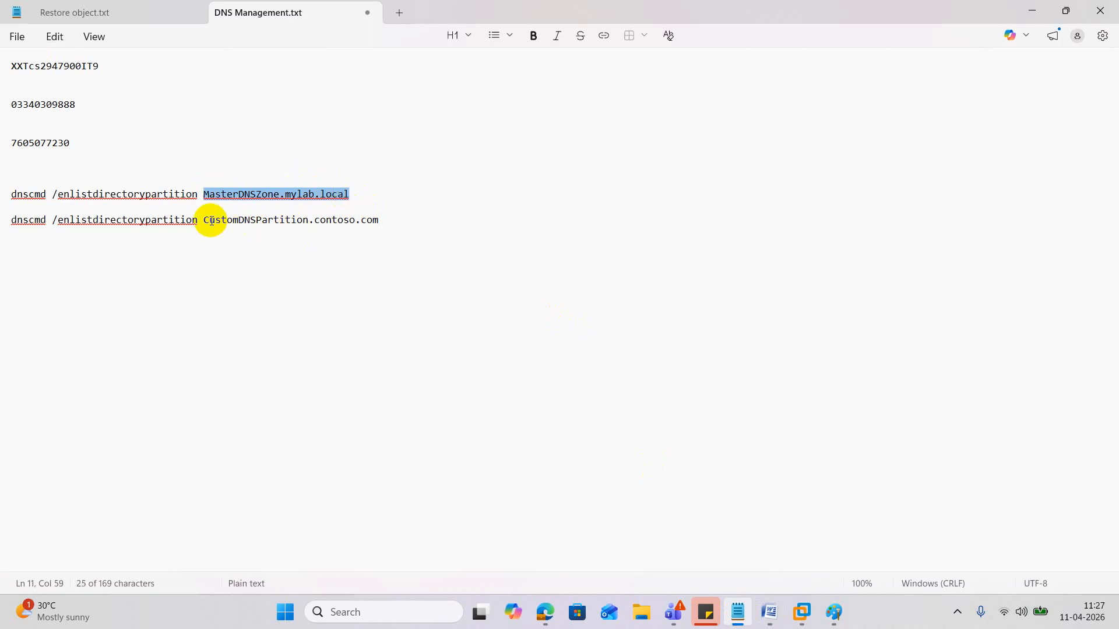
drag(203, 220, 380, 225)
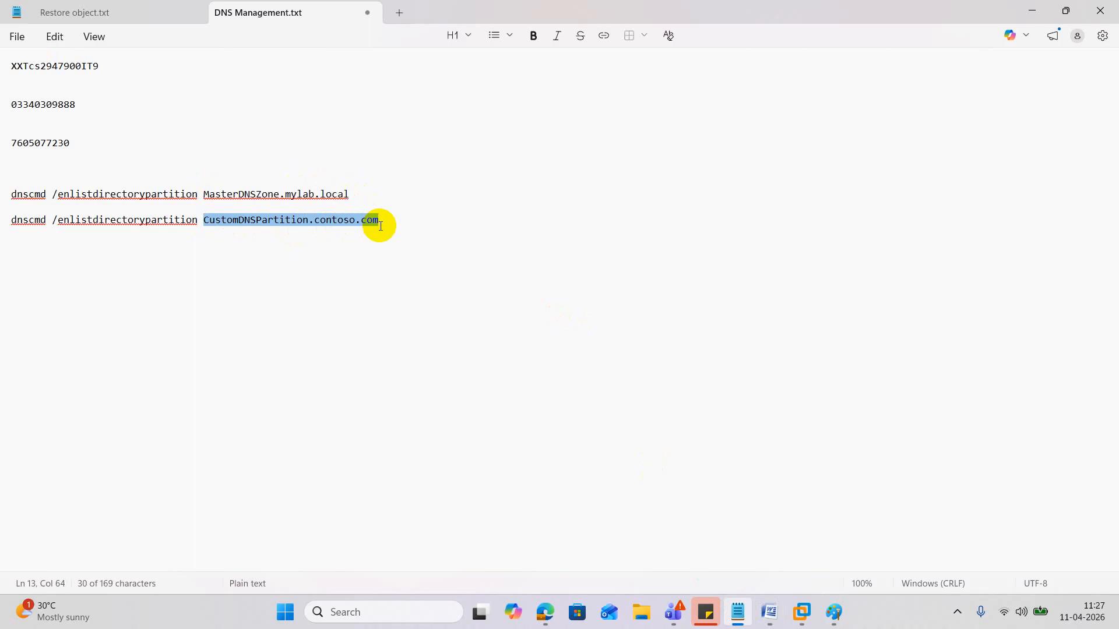
key(ctrl+v)
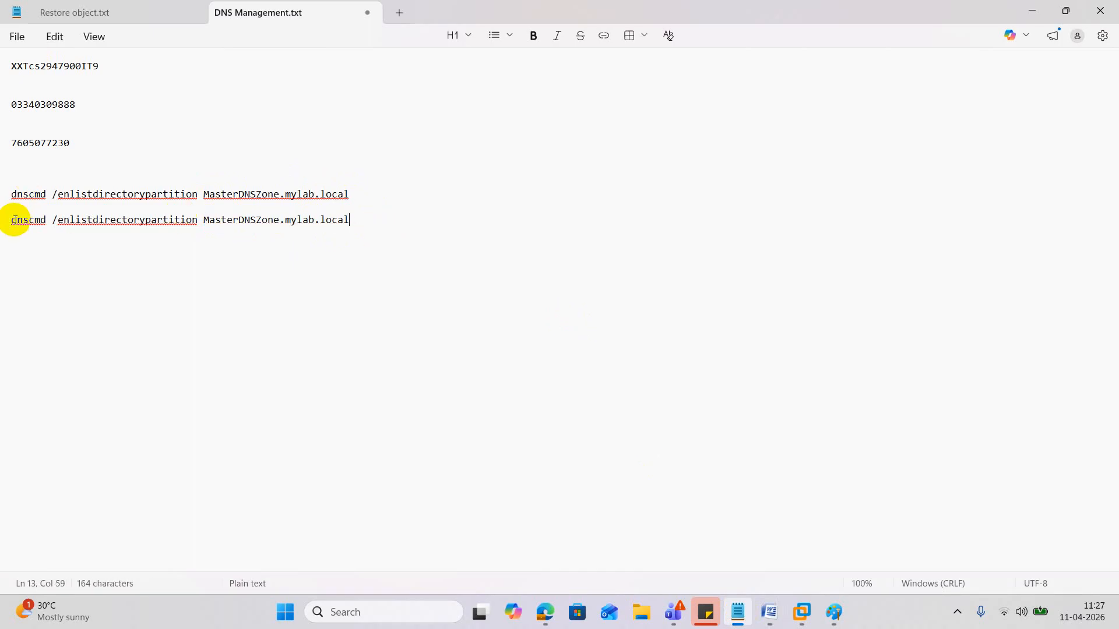
- Copy the edited enlist command from Notepad and minimize Notepad and Word to return to the DC004 virtual machine
drag(12, 225, 362, 223)
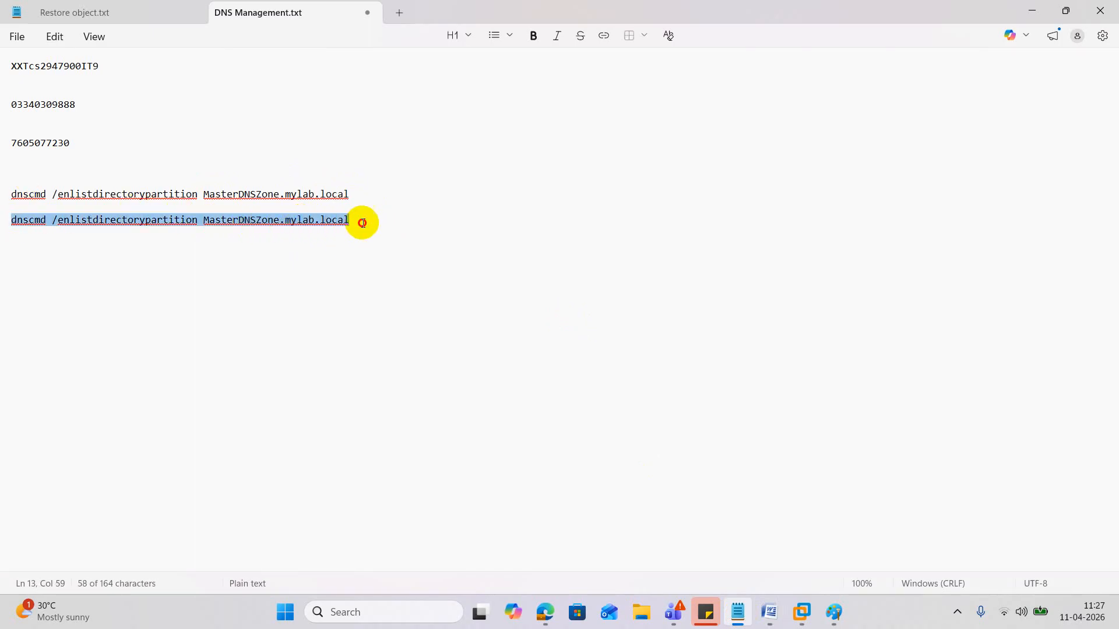
right_click(261, 218)
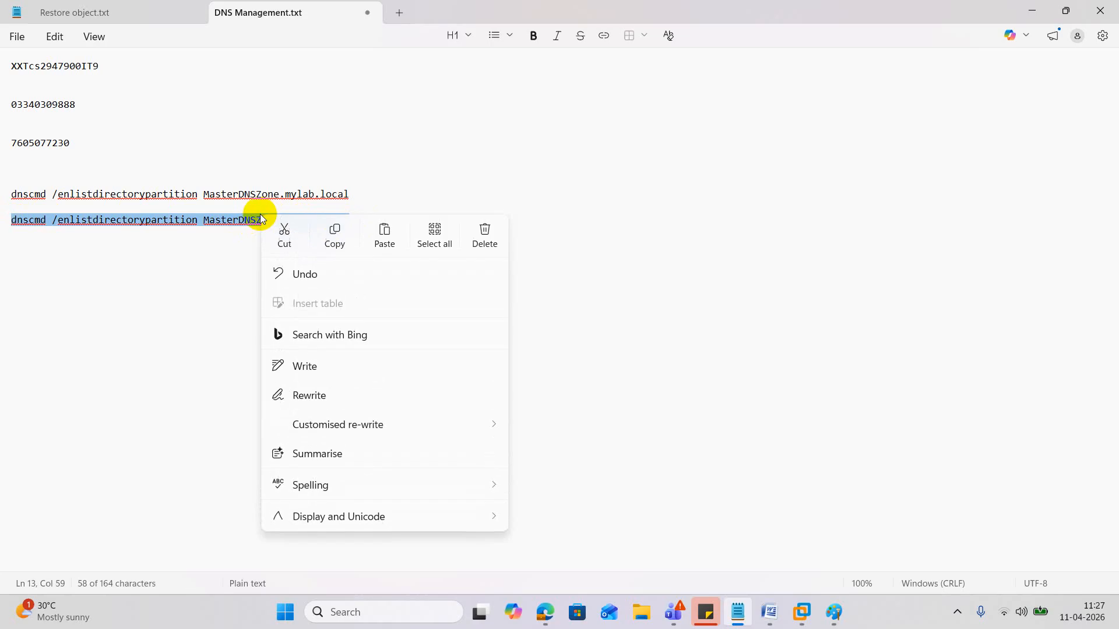
click(332, 234)
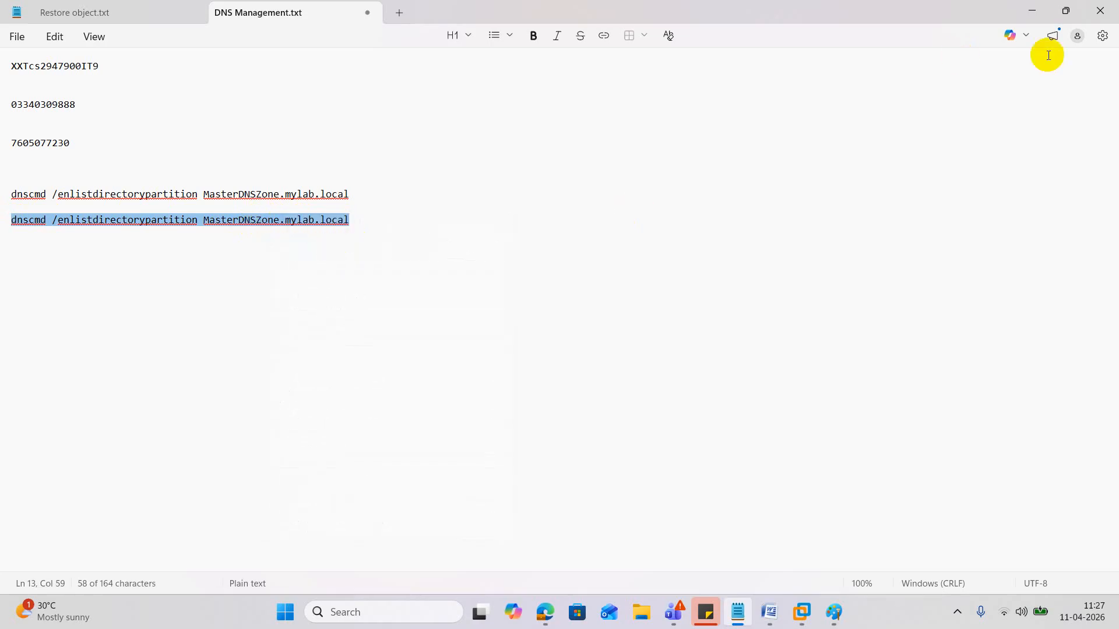
click(1023, 10)
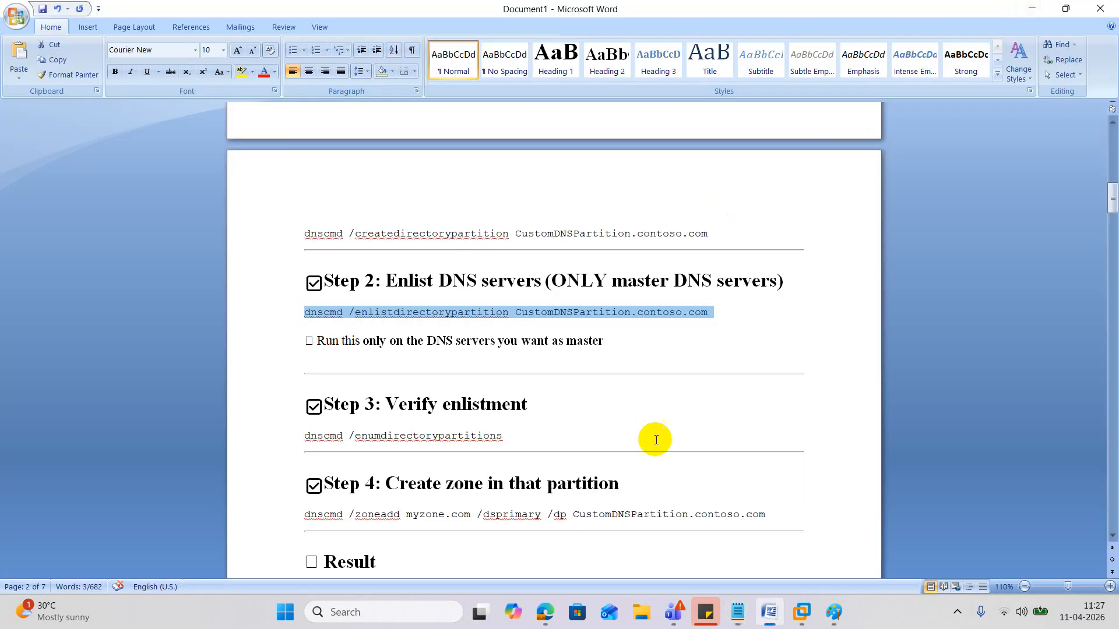
click(1040, 9)
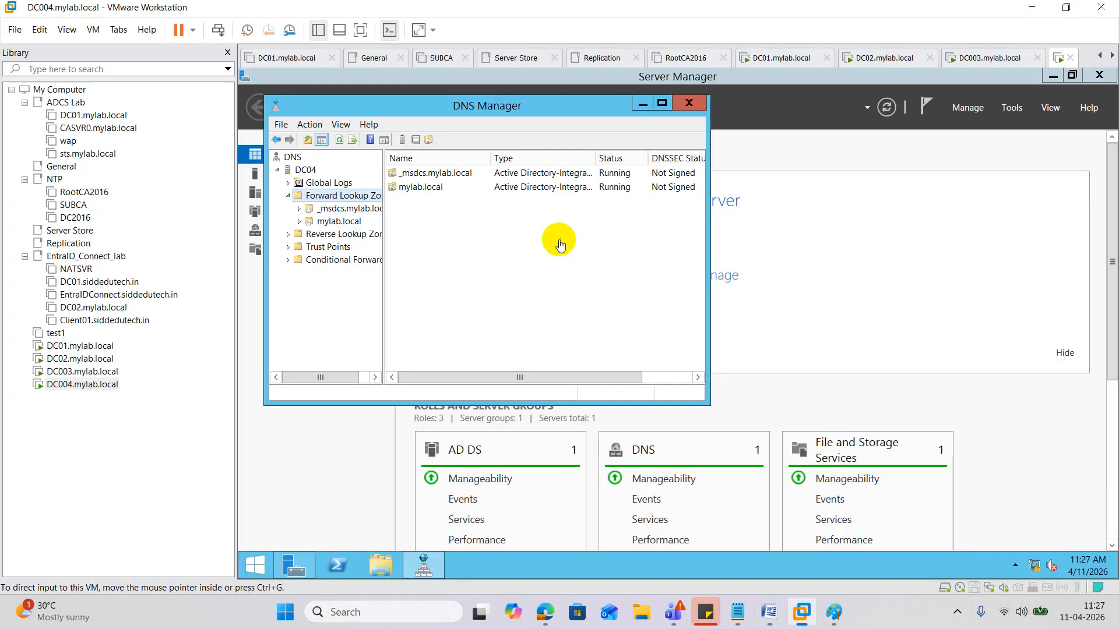
right_click(350, 564)
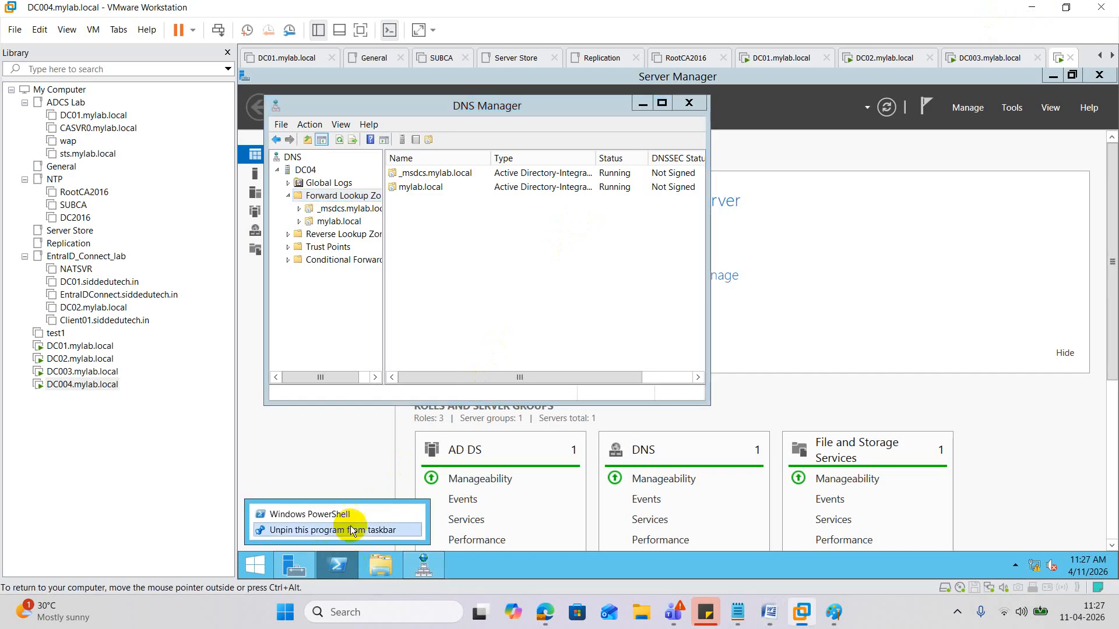
click(335, 565)
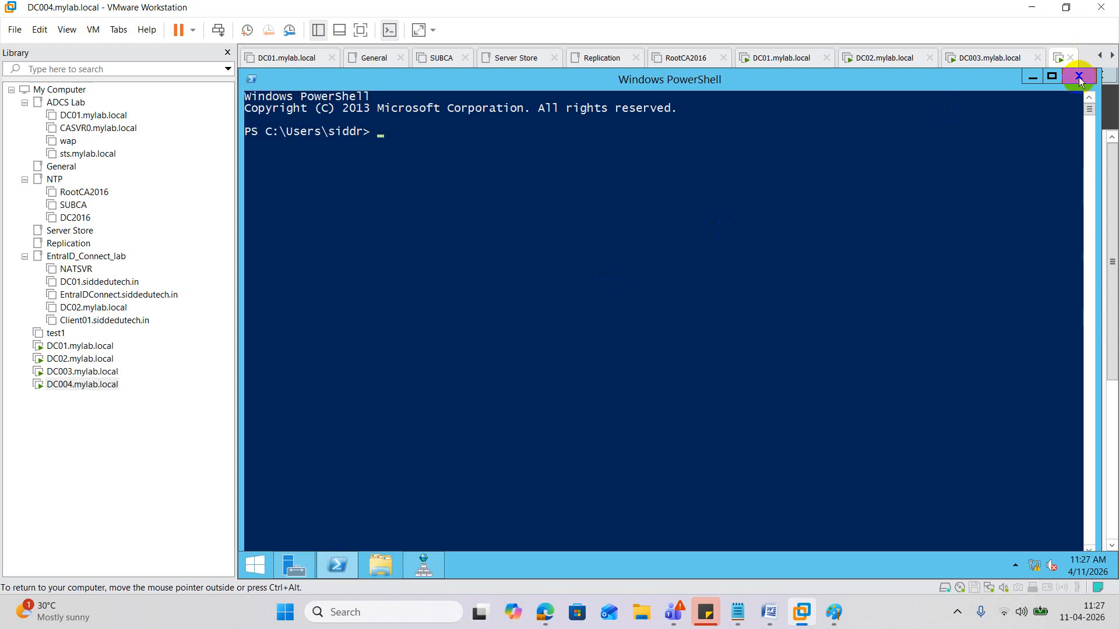
click(1078, 77)
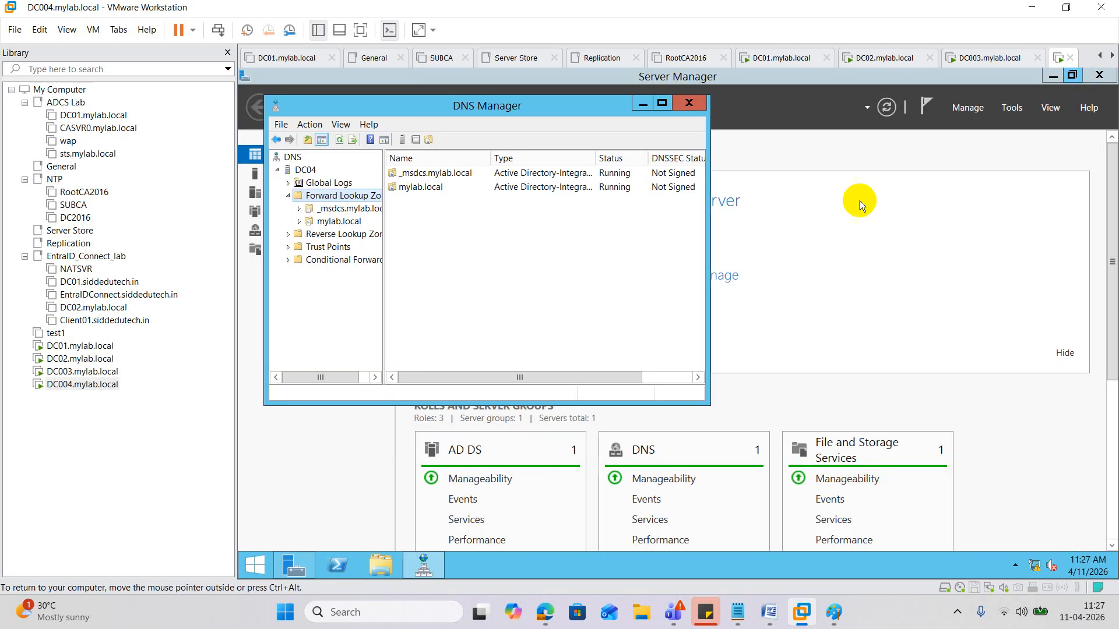
- Open PowerShell as administrator on DC004 and run "dnscmd /enlistdirectorypartition MasterDNSZone.mylab.local"
right_click(325, 566)
click(299, 450)
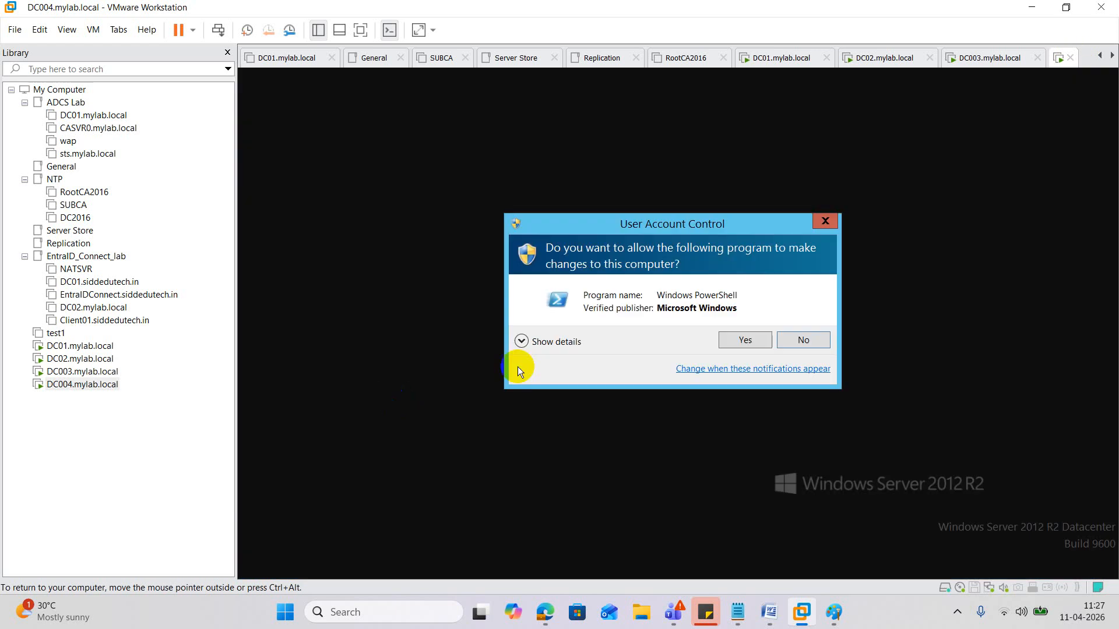
click(745, 340)
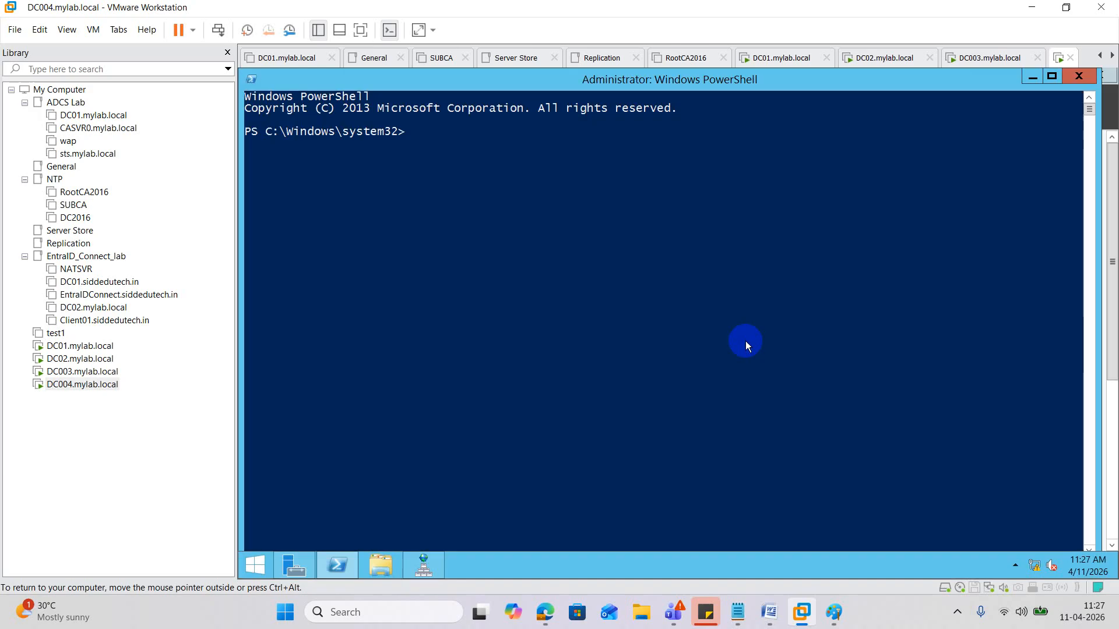
right_click(413, 168)
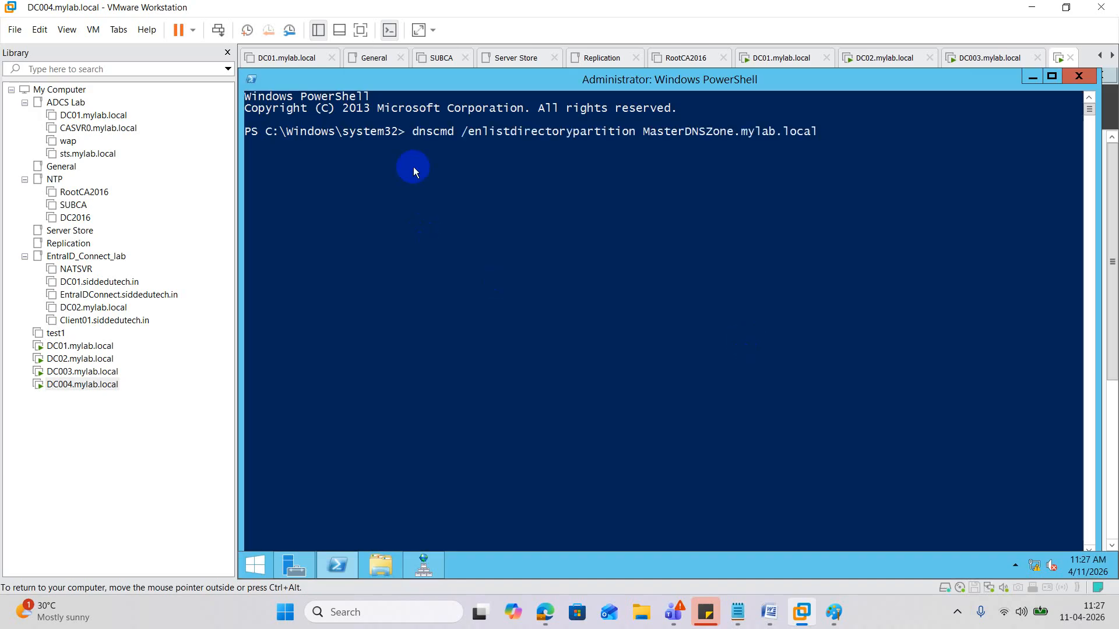
key(Return)
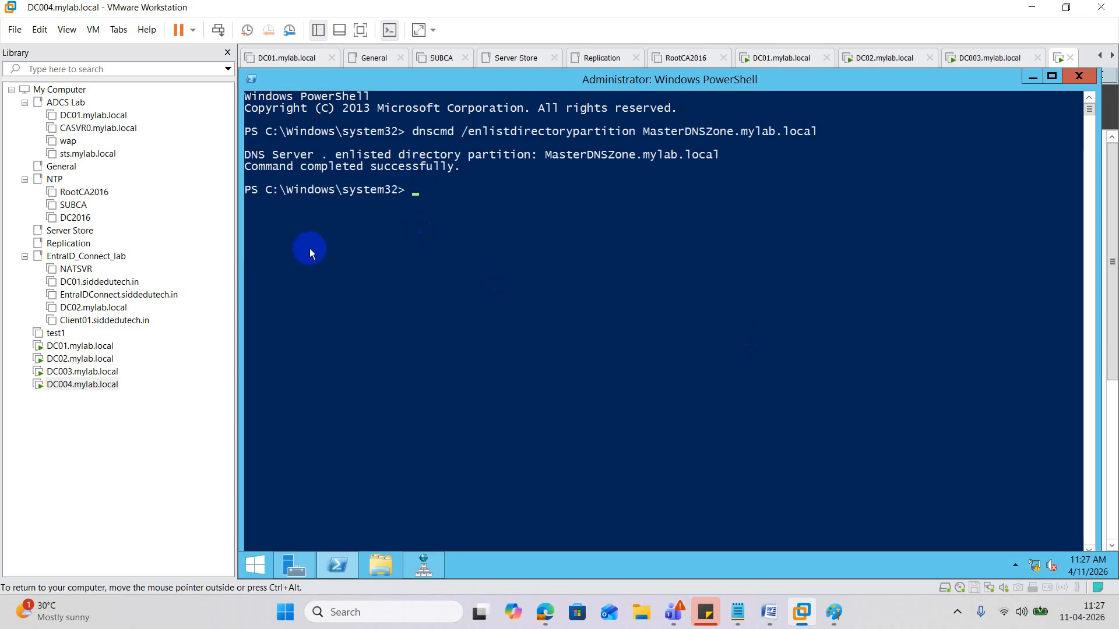
- Refresh cctv.com in DC003's DNS Manager, and return to DC004 to refresh DC04 and check its Forward Lookup Zones for cctv.com
click(101, 371)
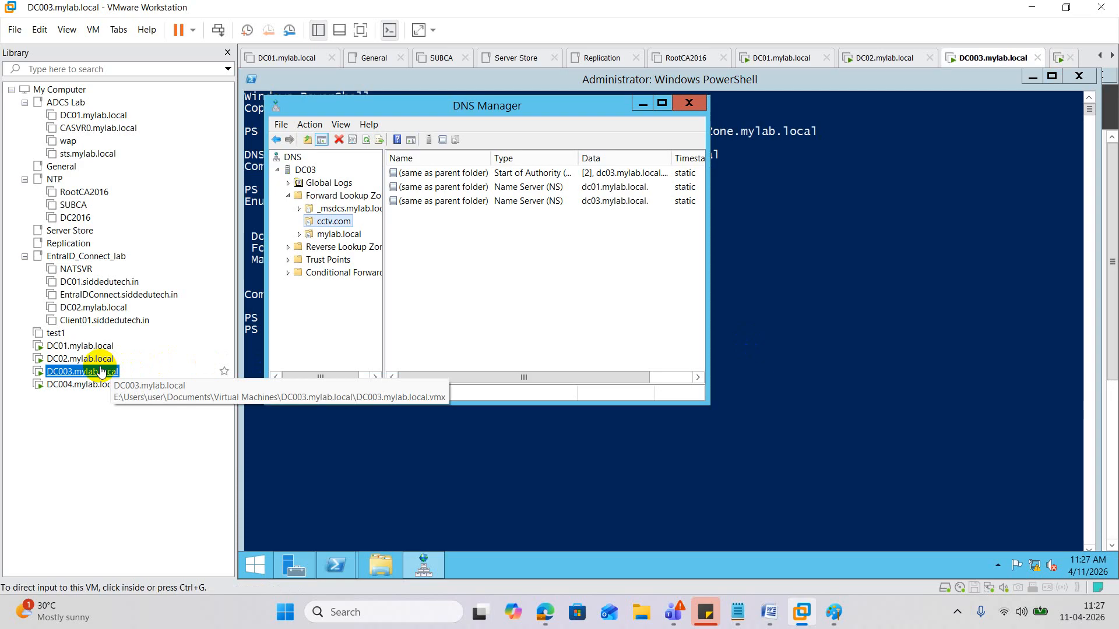
click(364, 142)
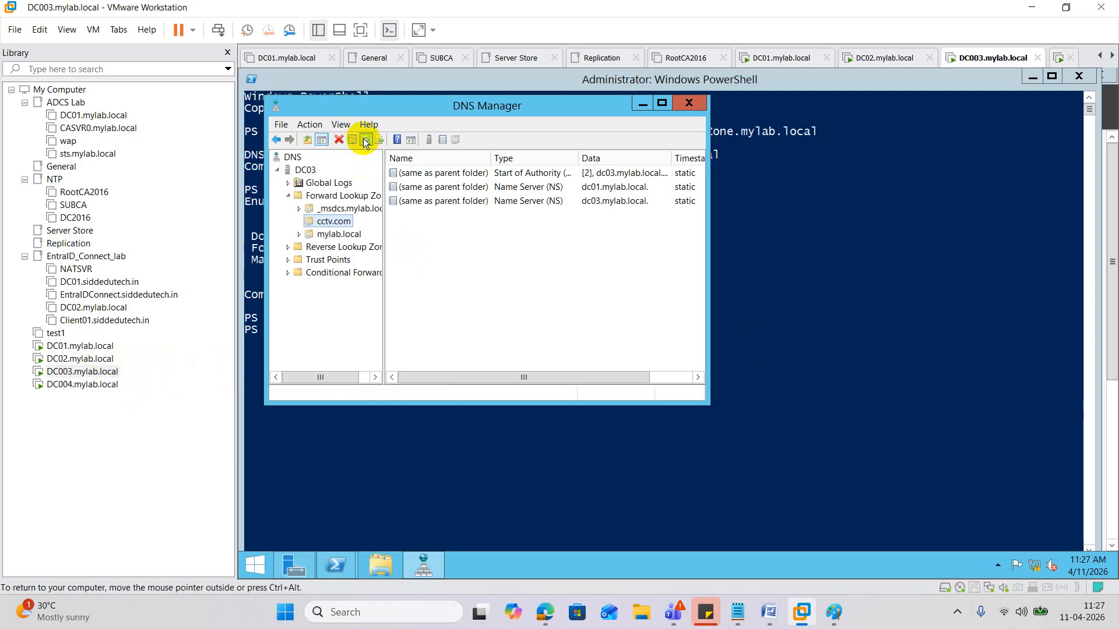
click(85, 385)
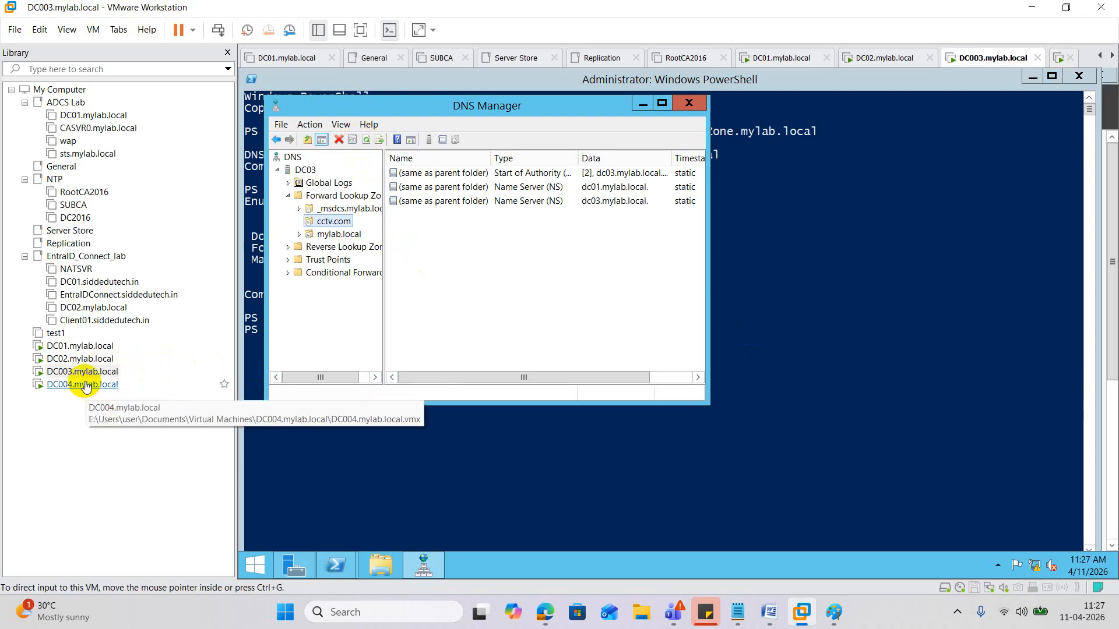
click(398, 331)
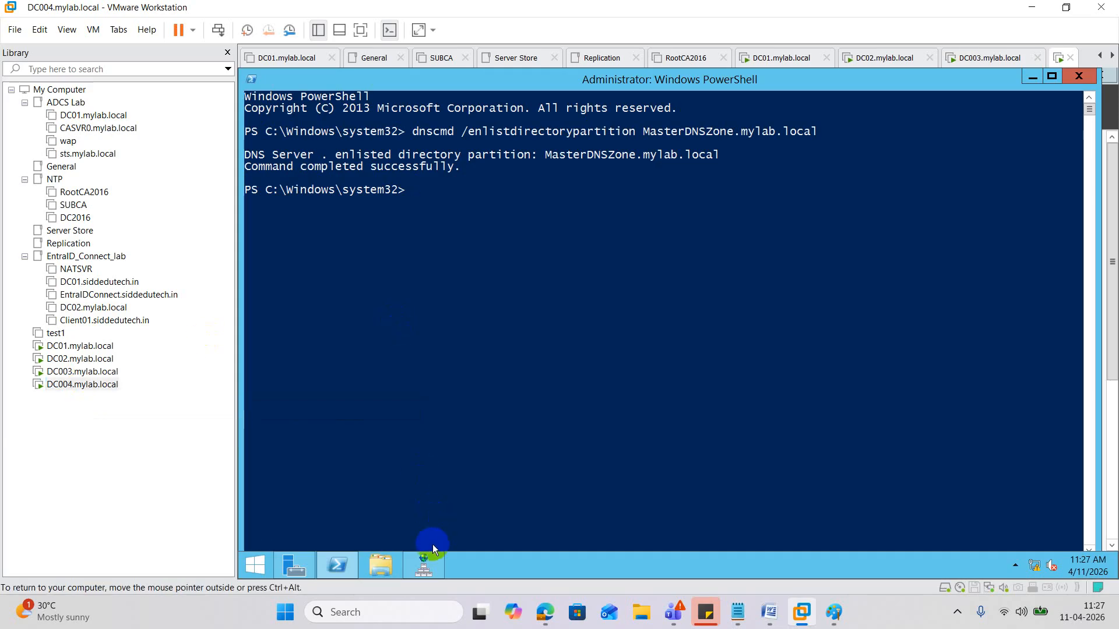
click(429, 561)
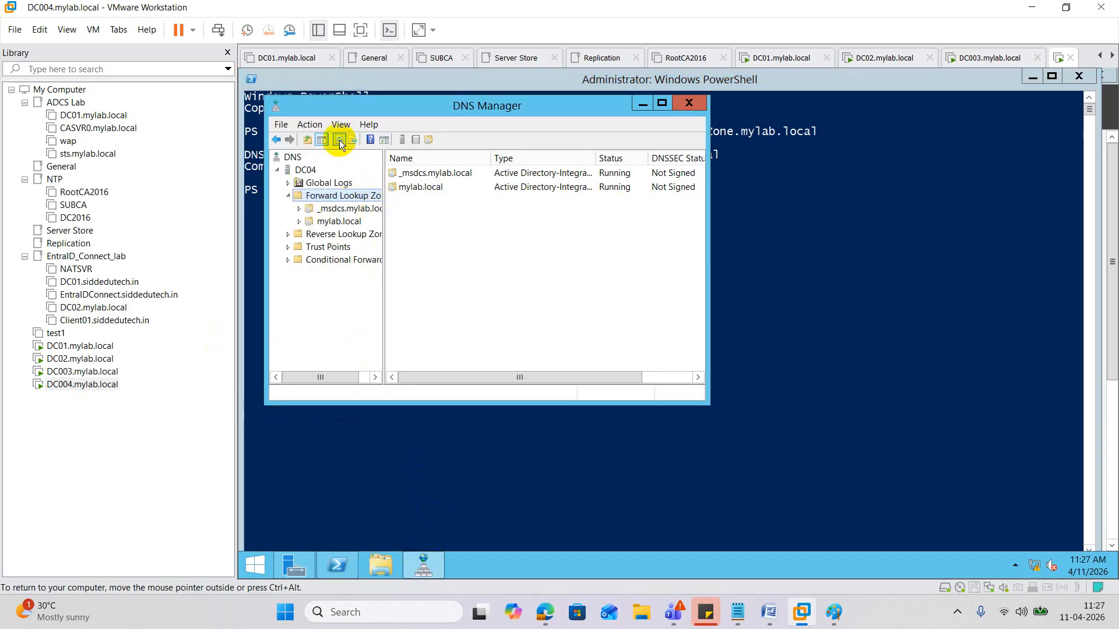
click(308, 171)
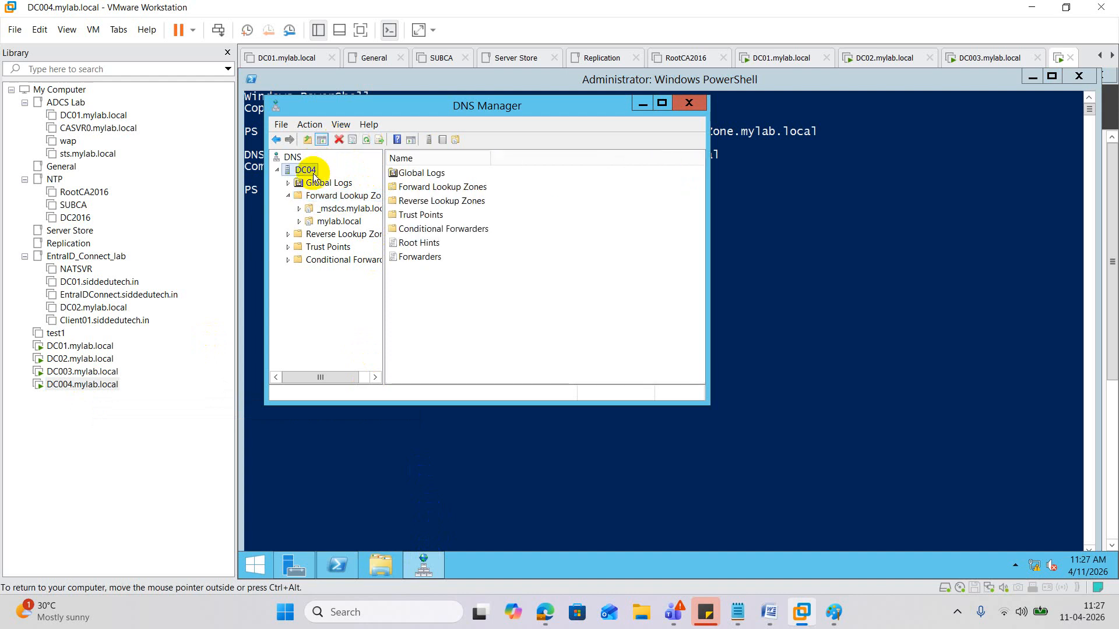
click(364, 140)
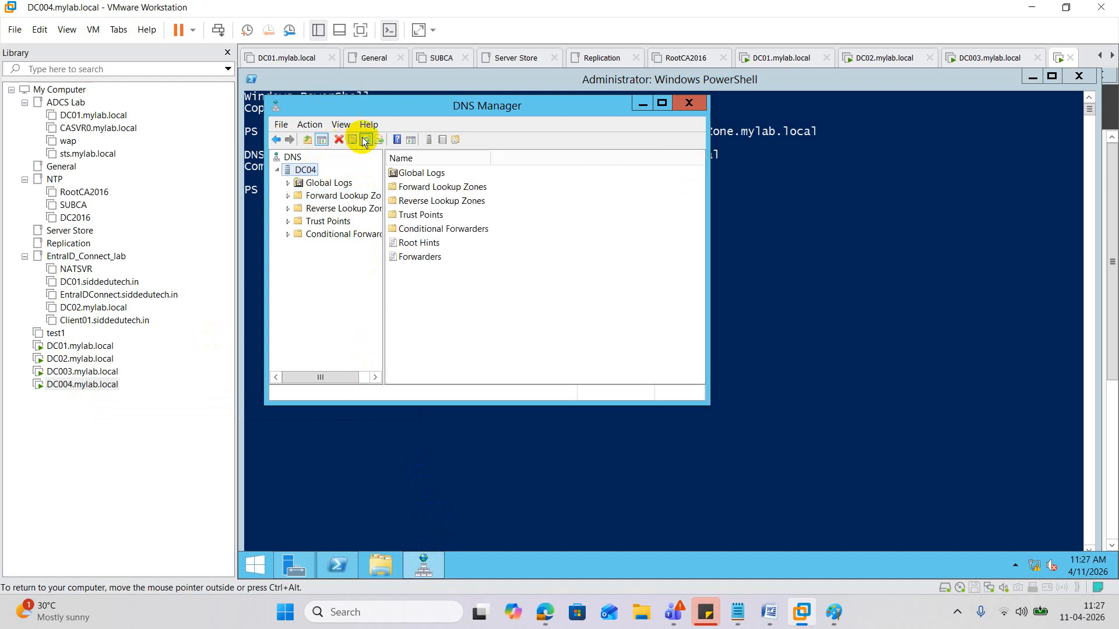
double_click(298, 195)
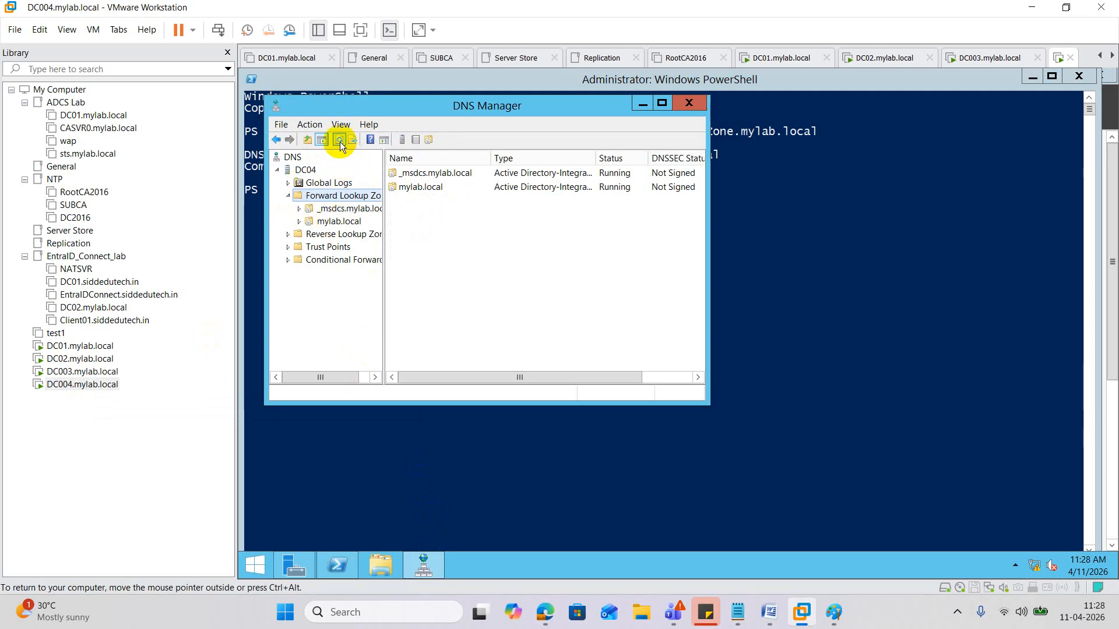
- Run "repadmin /syncall" in PowerShell on DC004, and refresh the cctv.com zone in DC003's DNS Manager
click(728, 258)
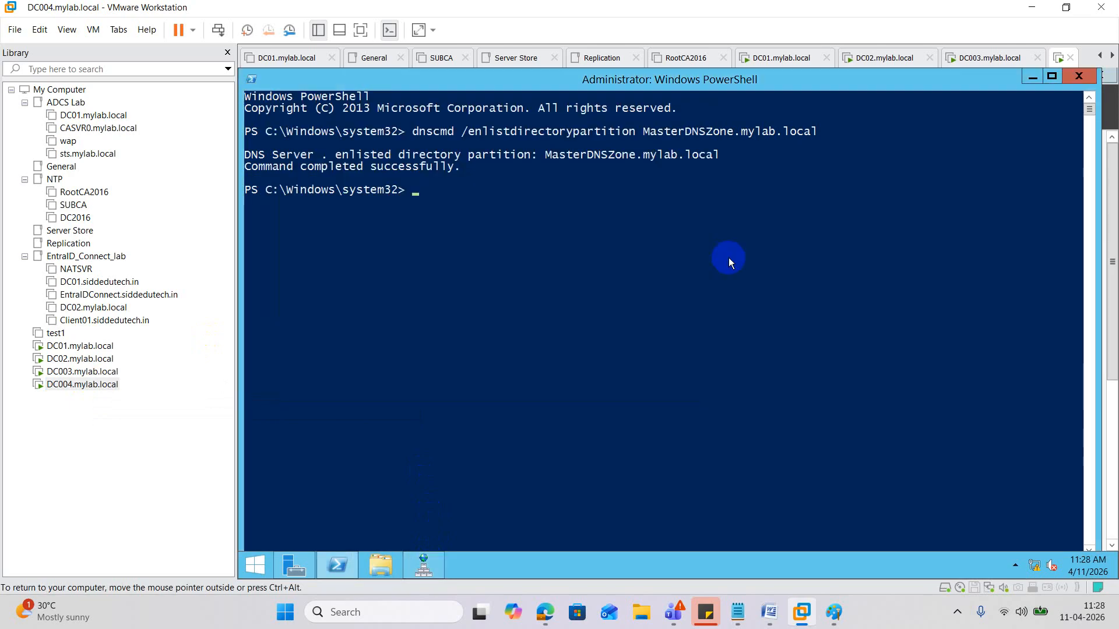
text(repadmin /syncall)
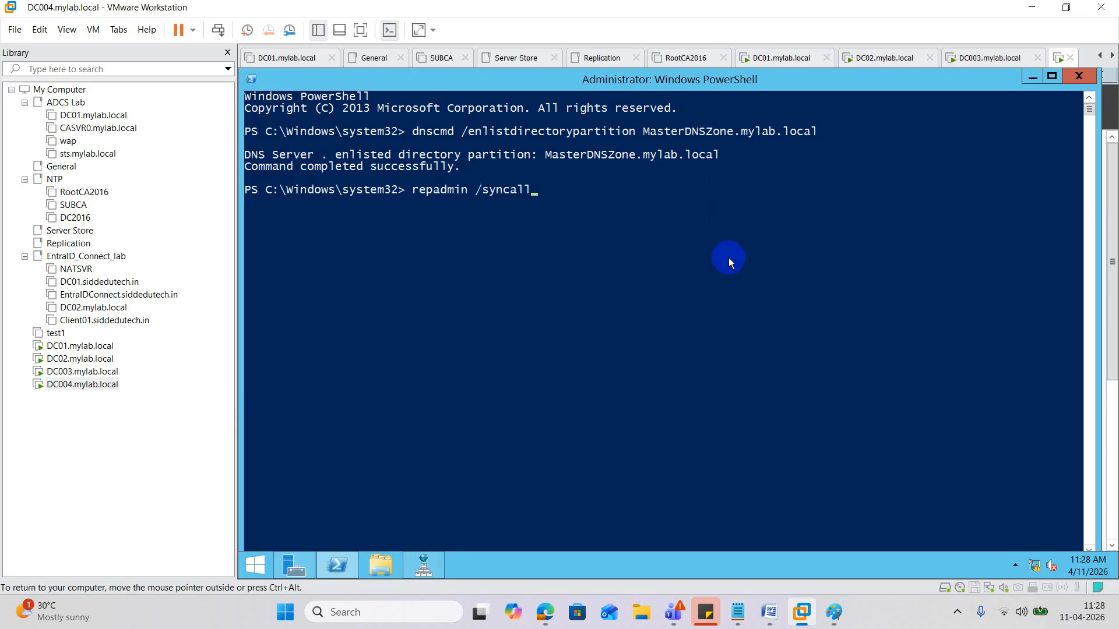
key(Return)
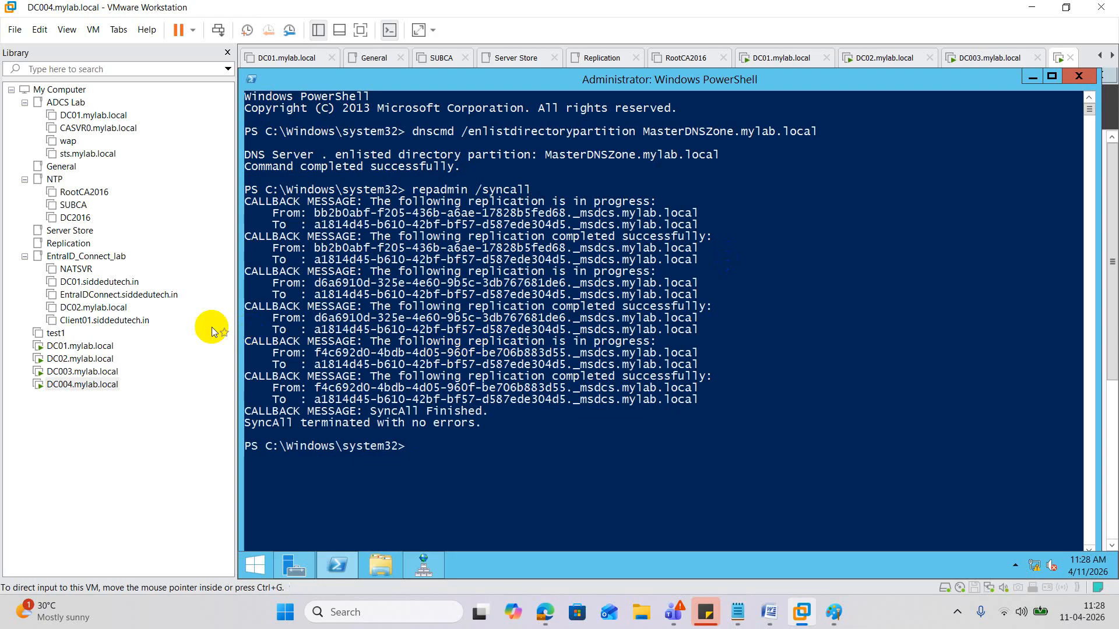
click(96, 373)
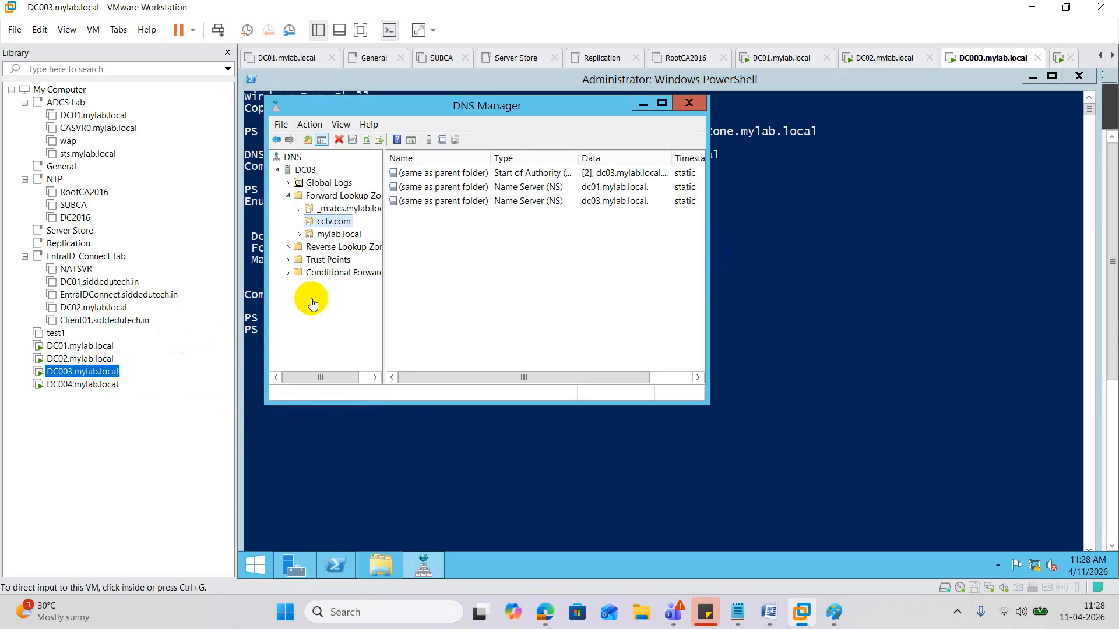
click(368, 141)
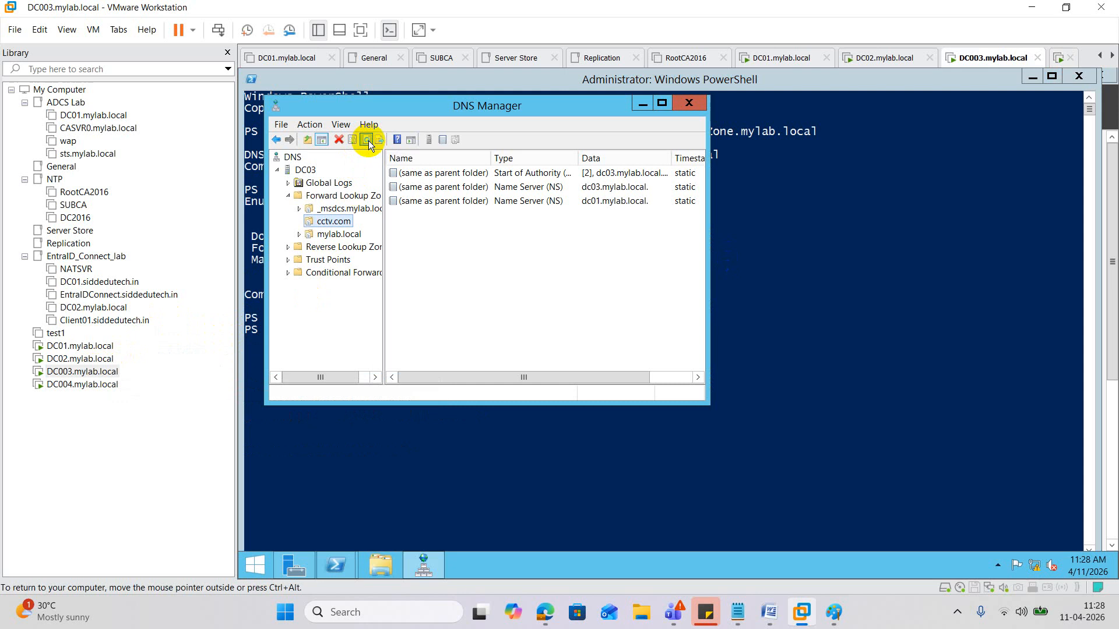
- Start a new forward lookup zone on DC003 and set its replication scope to the MasterDNSZone.mylab.local directory partition
right_click(321, 195)
click(344, 203)
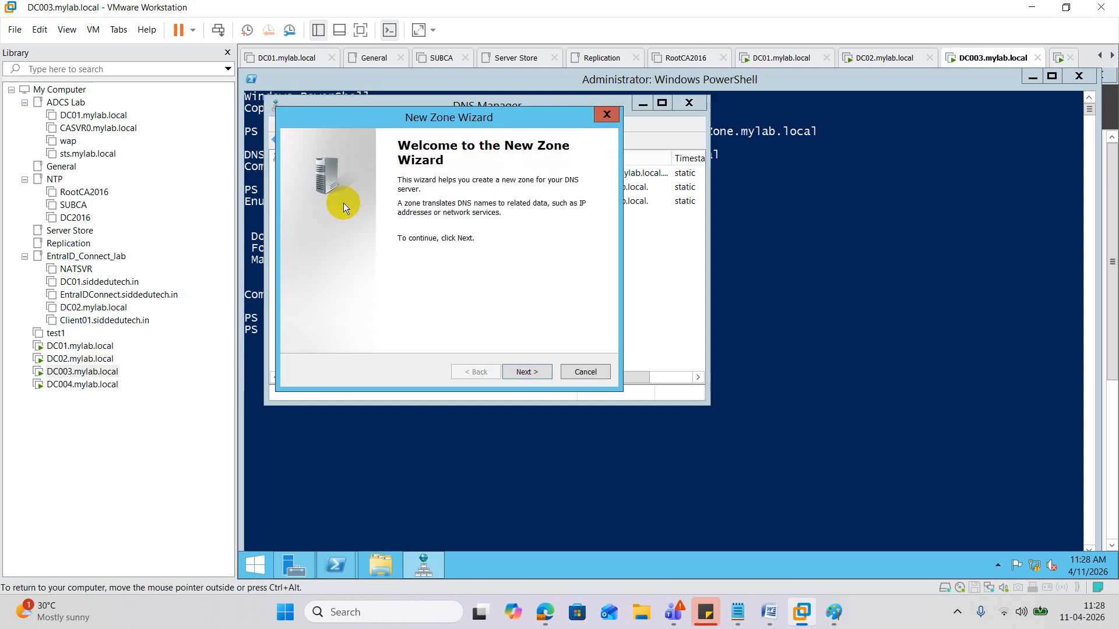
click(532, 373)
click(532, 372)
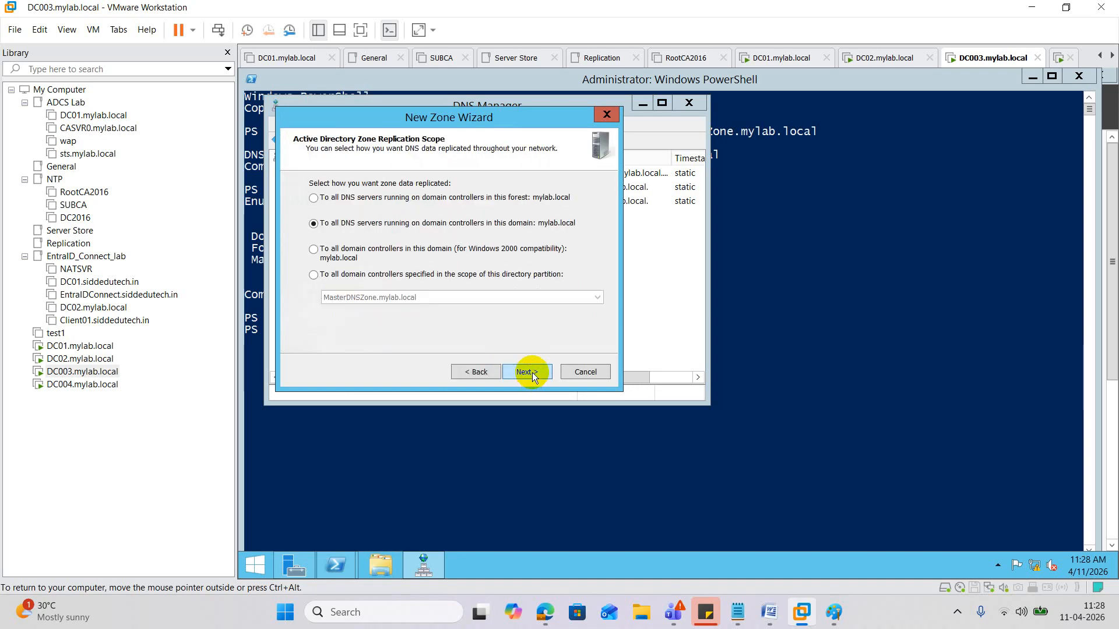
click(362, 276)
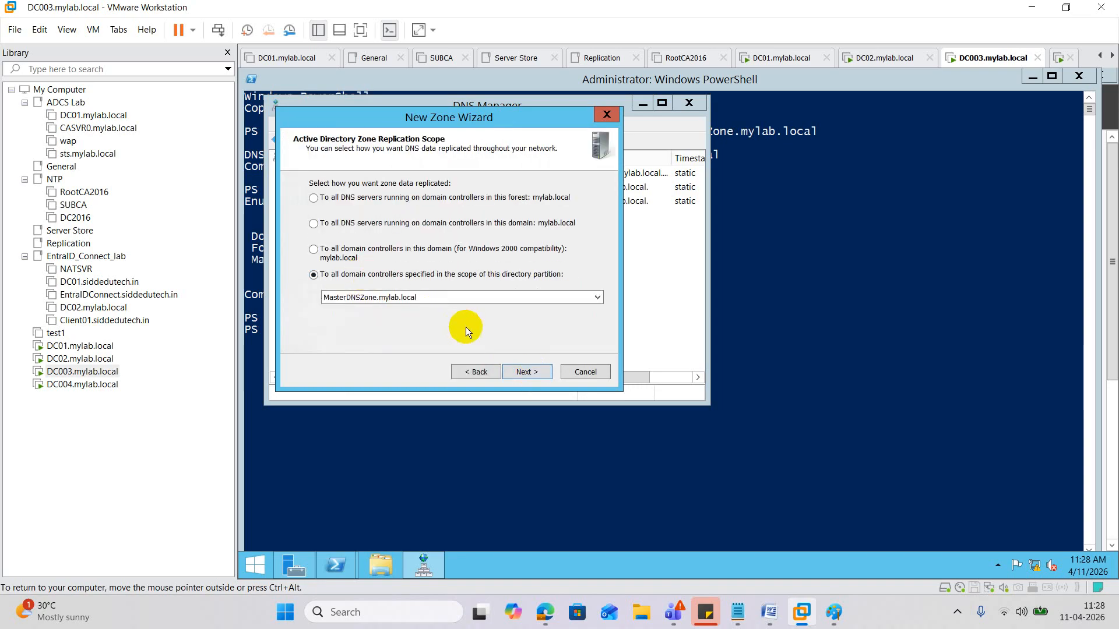
click(518, 371)
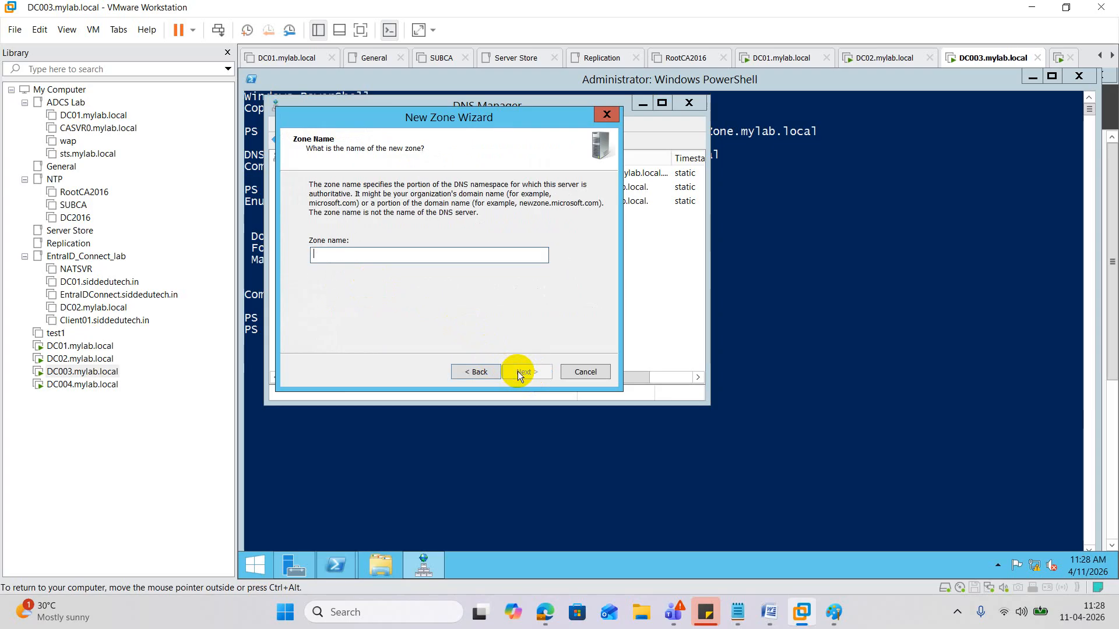
- Name the new zone Ondrive.com, finish creating it with the default dynamic update setting, and open its records
text(Ondrive.com)
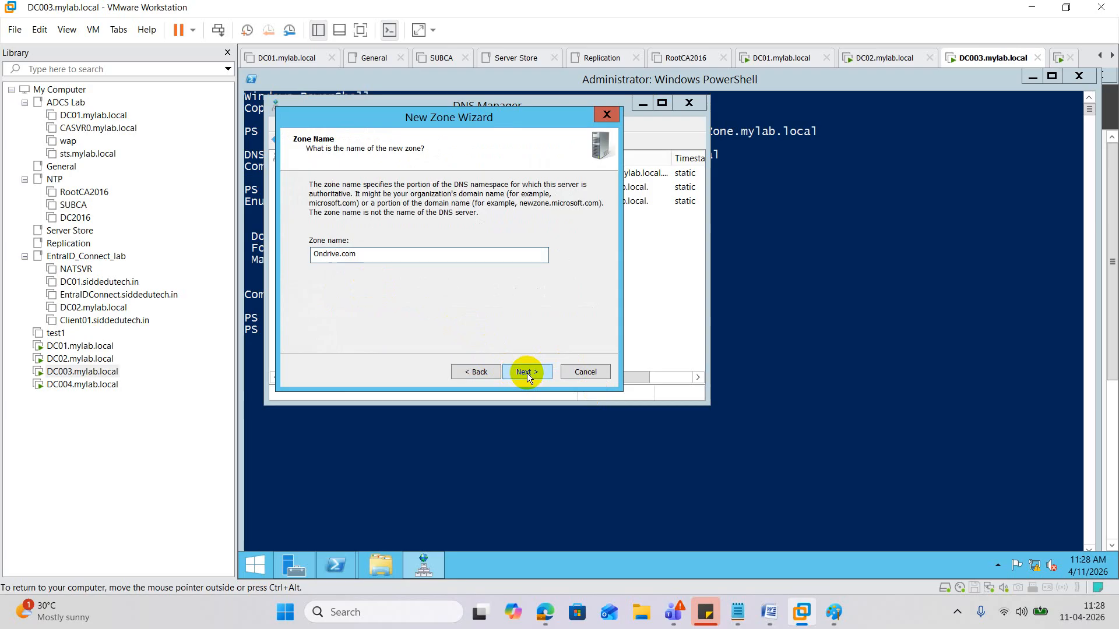
click(527, 372)
click(527, 373)
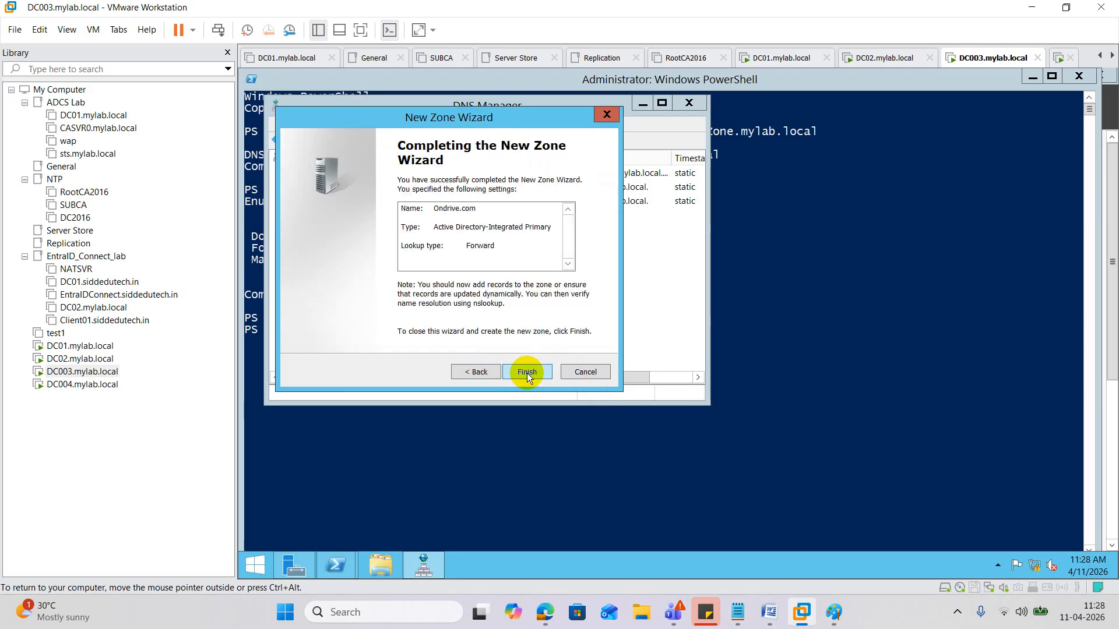
click(526, 373)
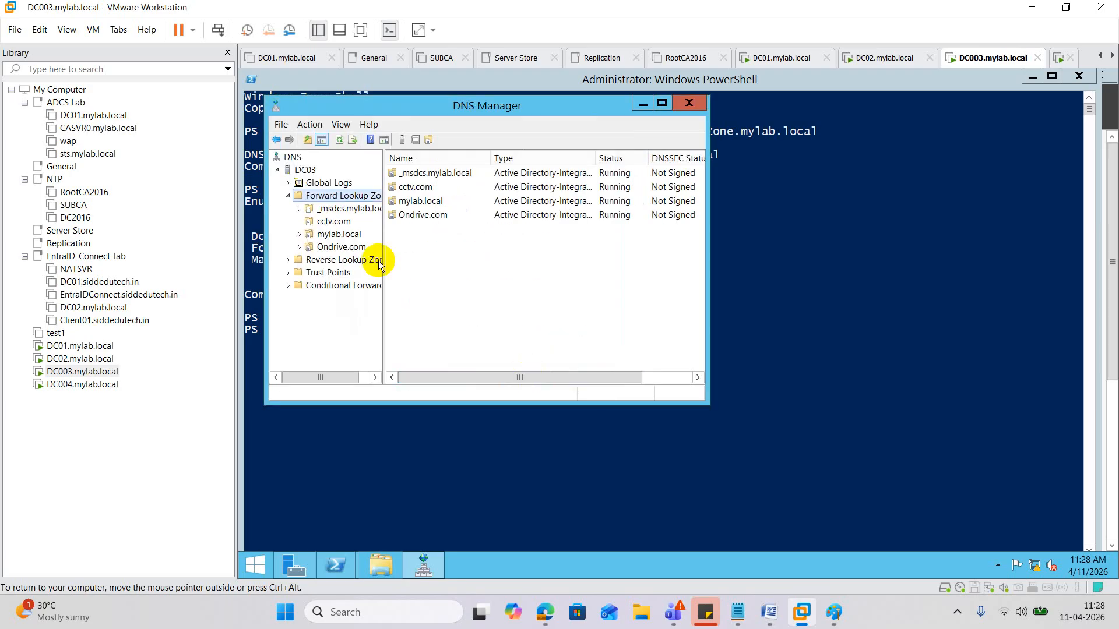
click(346, 247)
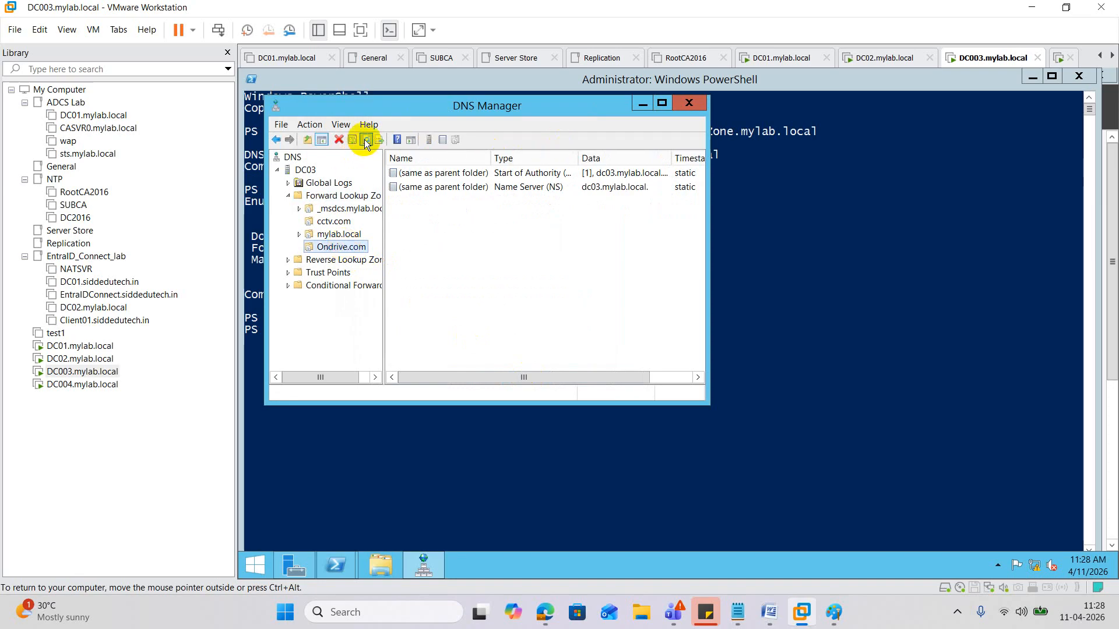
- Return to DC004, refresh Forward Lookup Zones in DNS Manager, and view the records of cctv.com
click(82, 384)
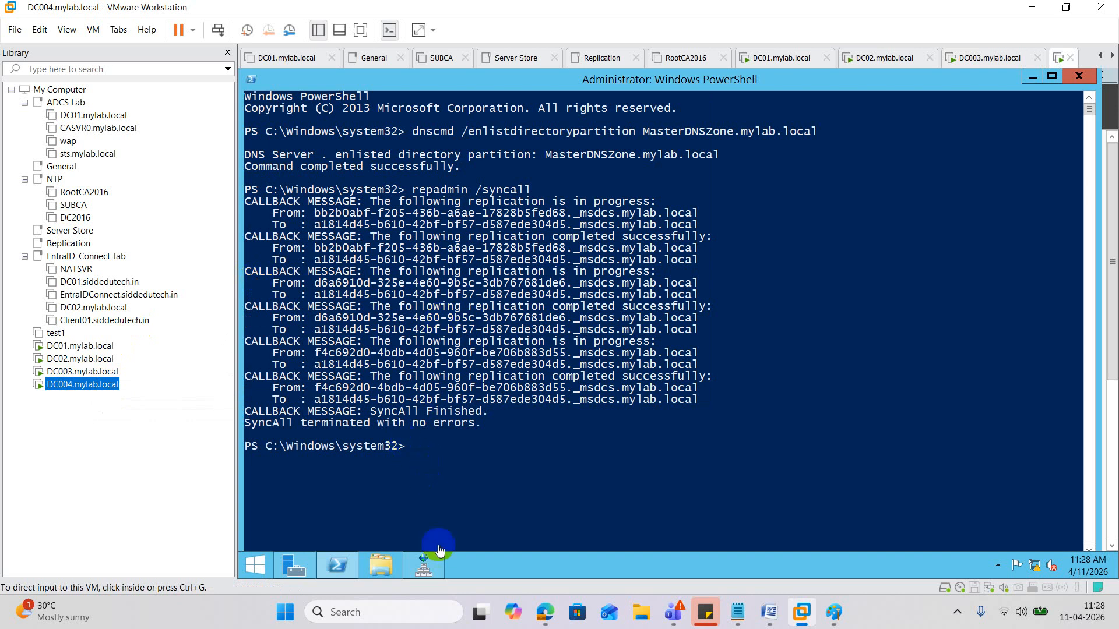
click(434, 568)
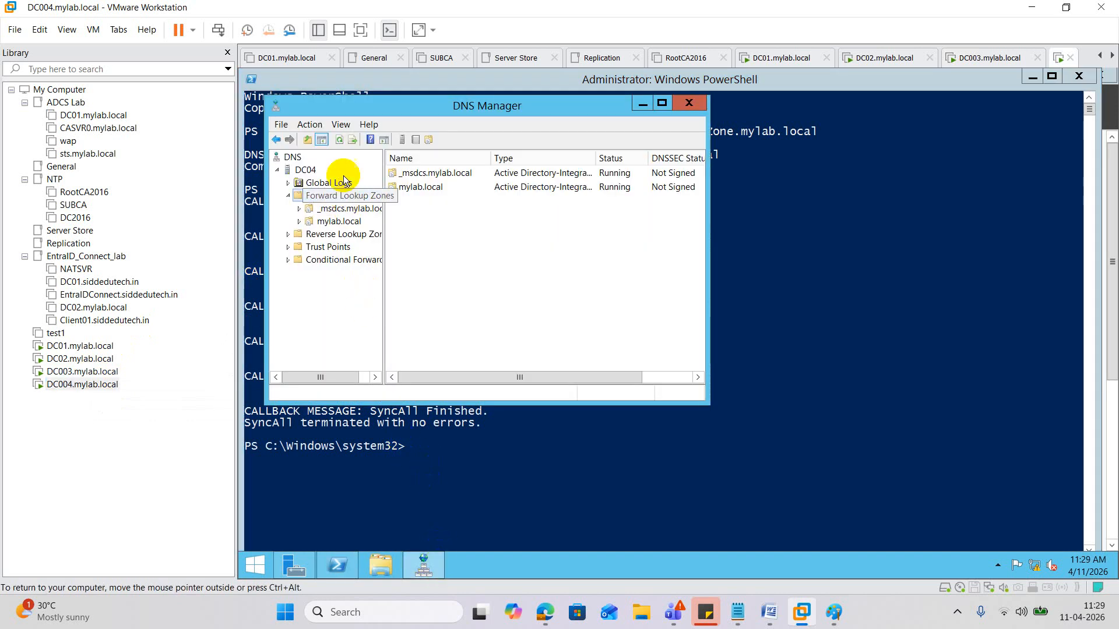
click(337, 141)
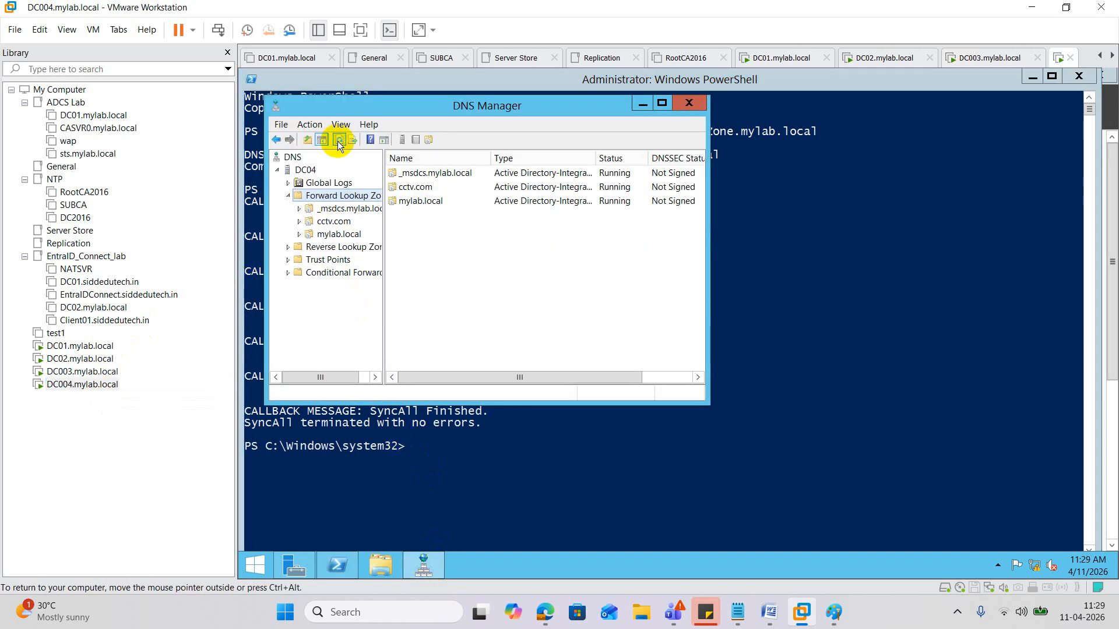
click(333, 223)
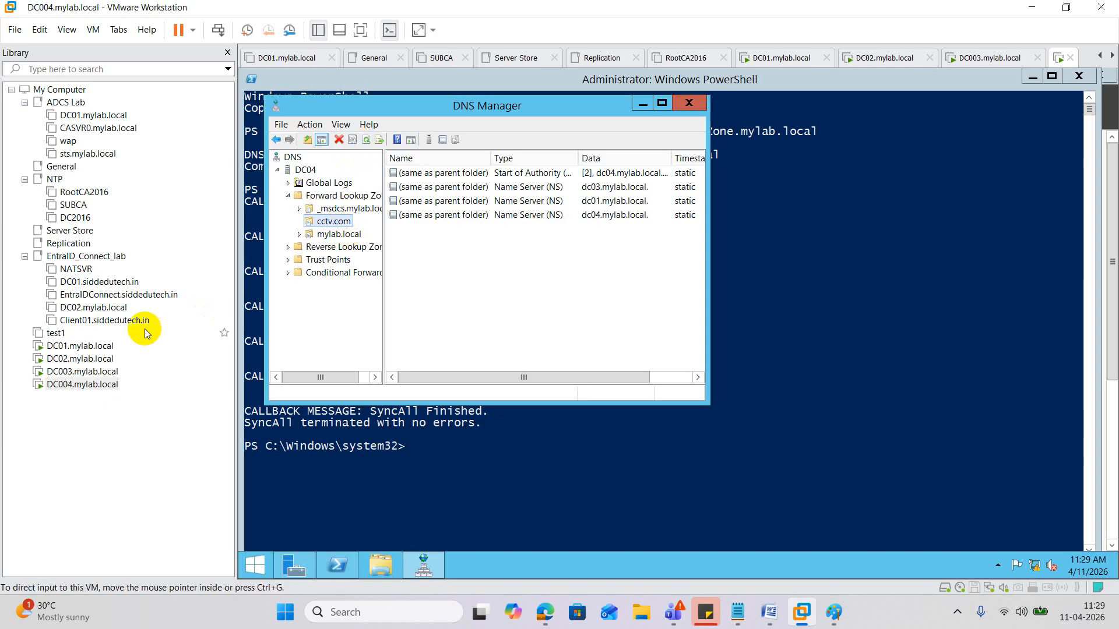
- Switch to DC01, refresh its server node in DNS Manager, and check the zones under Forward Lookup Zones
click(82, 346)
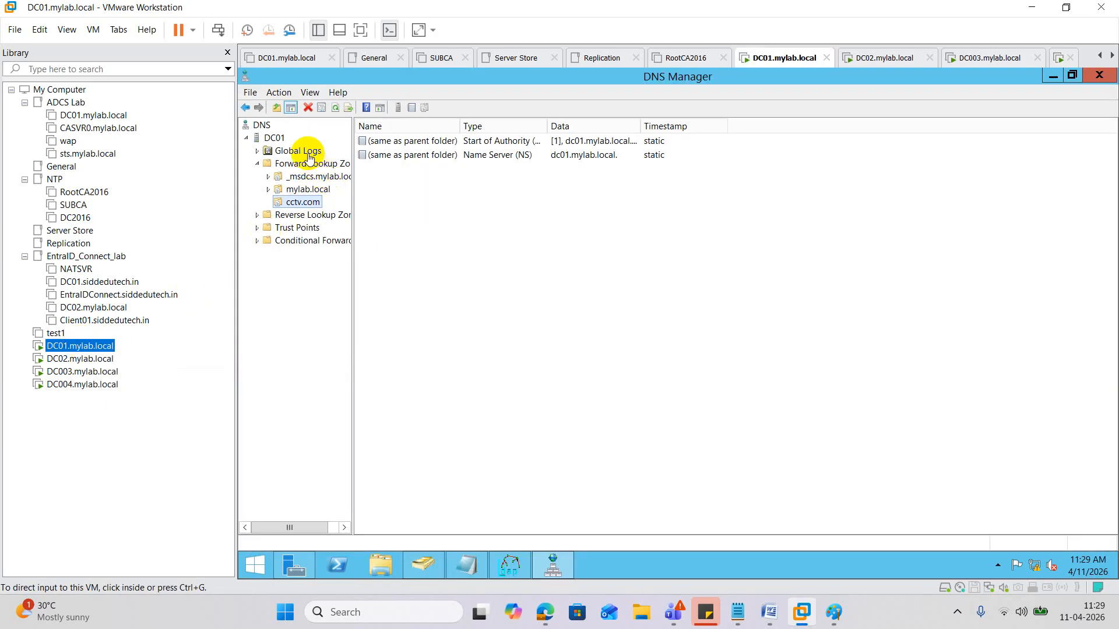
click(281, 132)
click(278, 138)
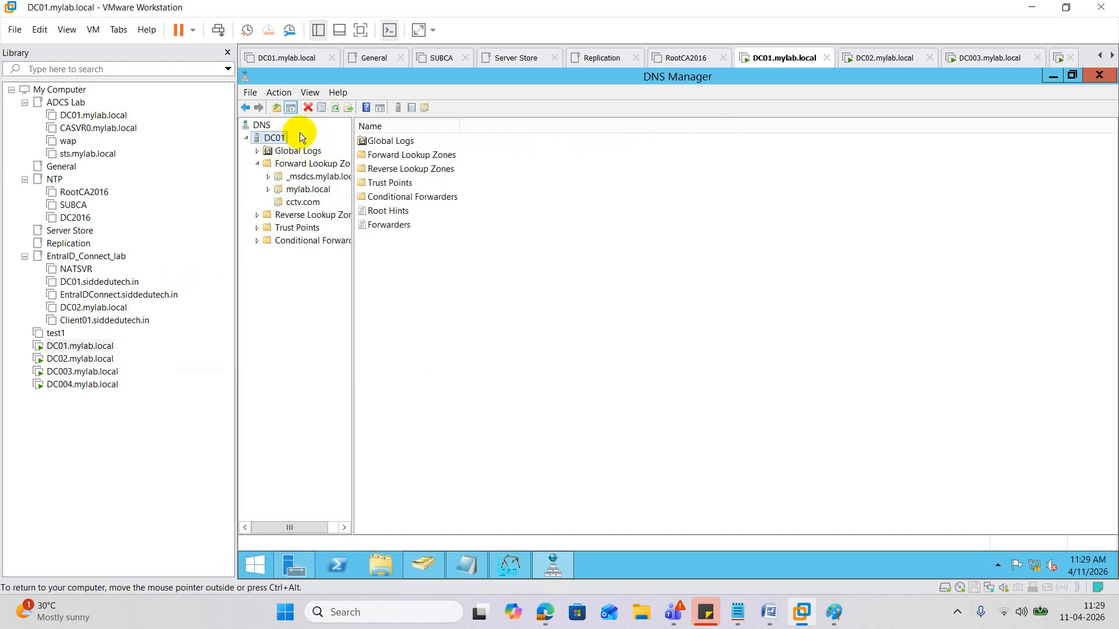
click(335, 107)
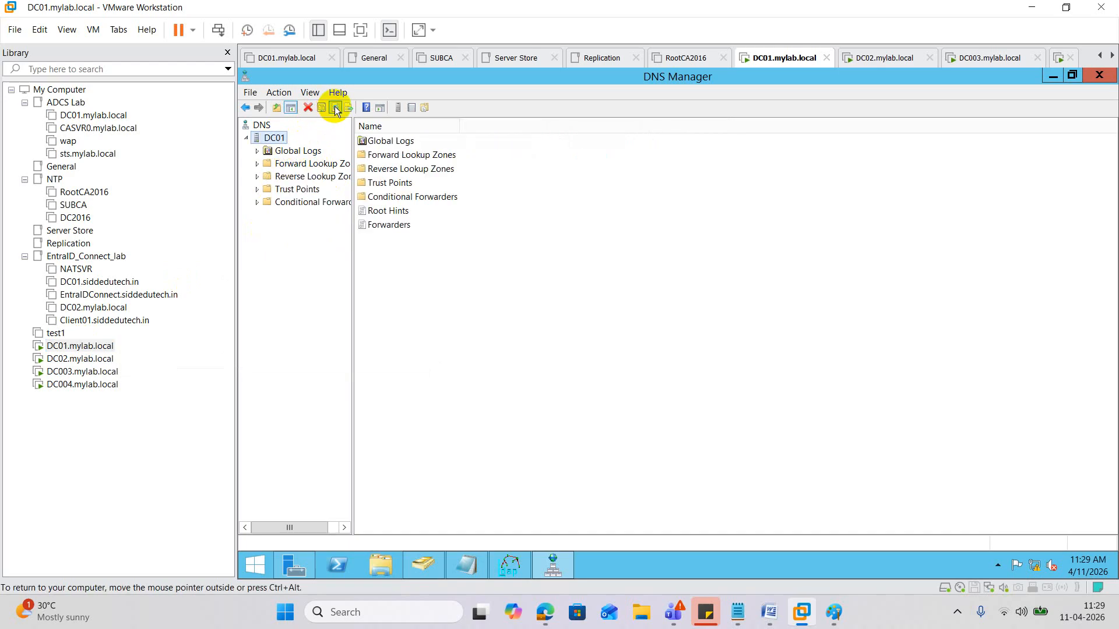
double_click(270, 164)
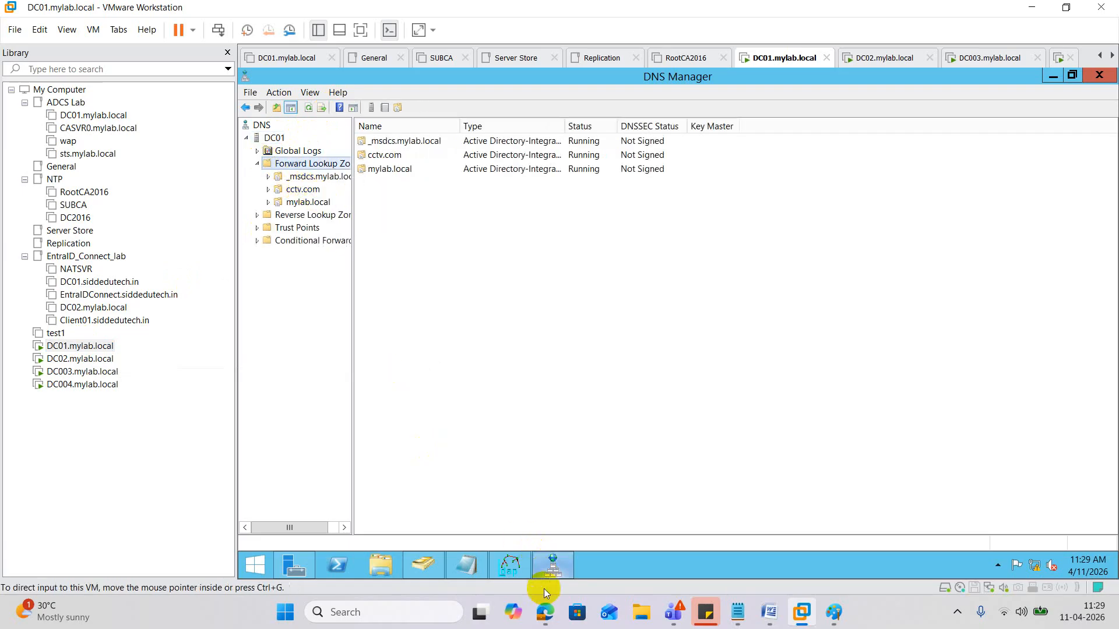
mouse_move(540, 621)
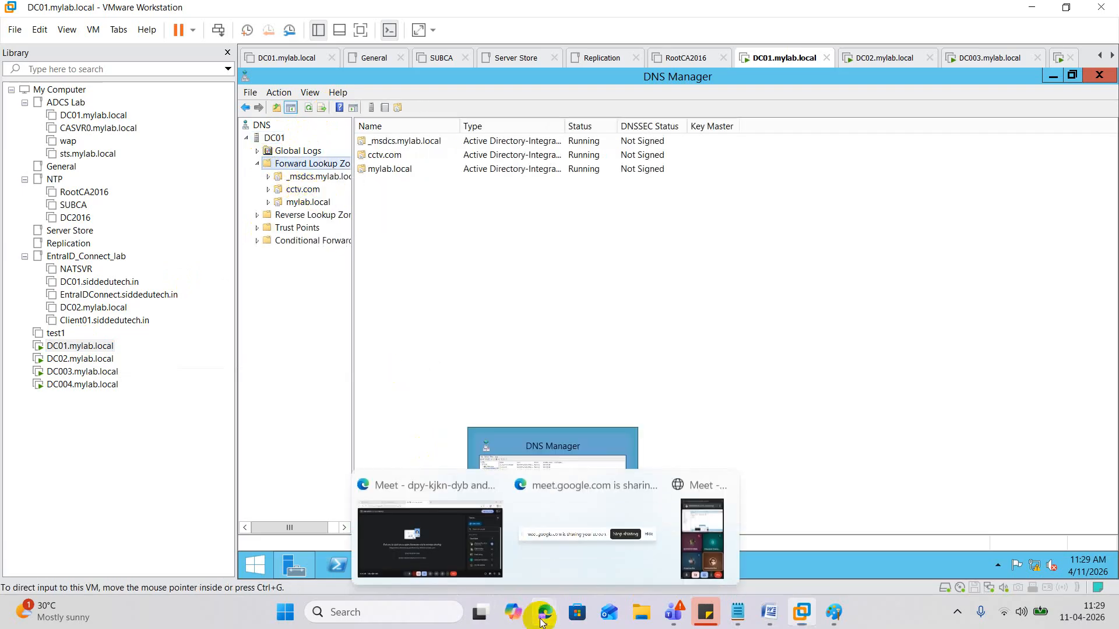
click(450, 554)
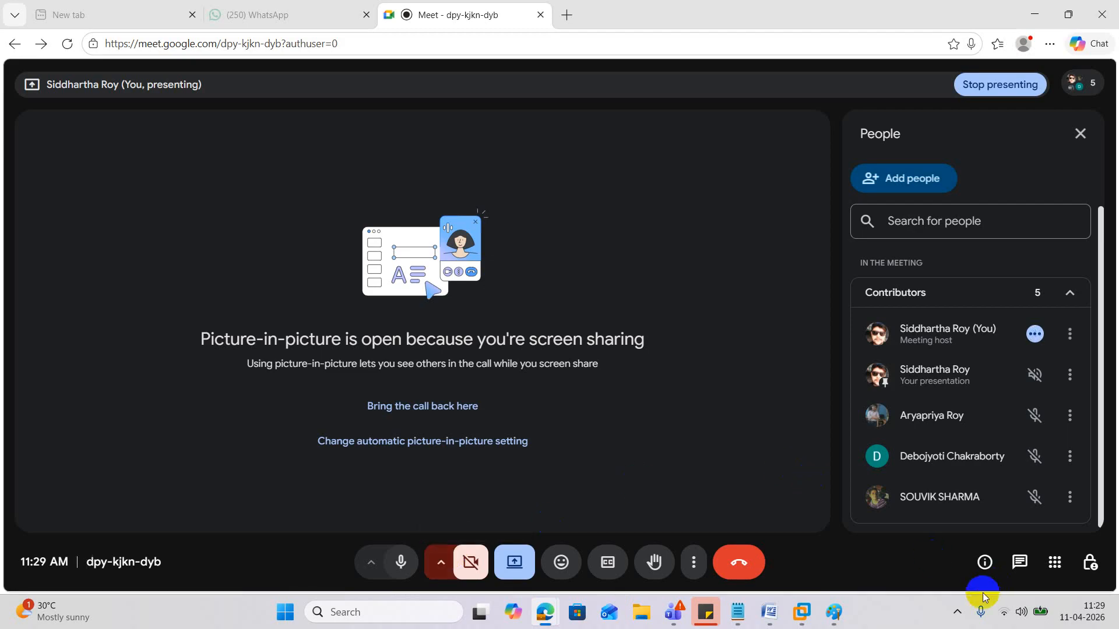
click(955, 612)
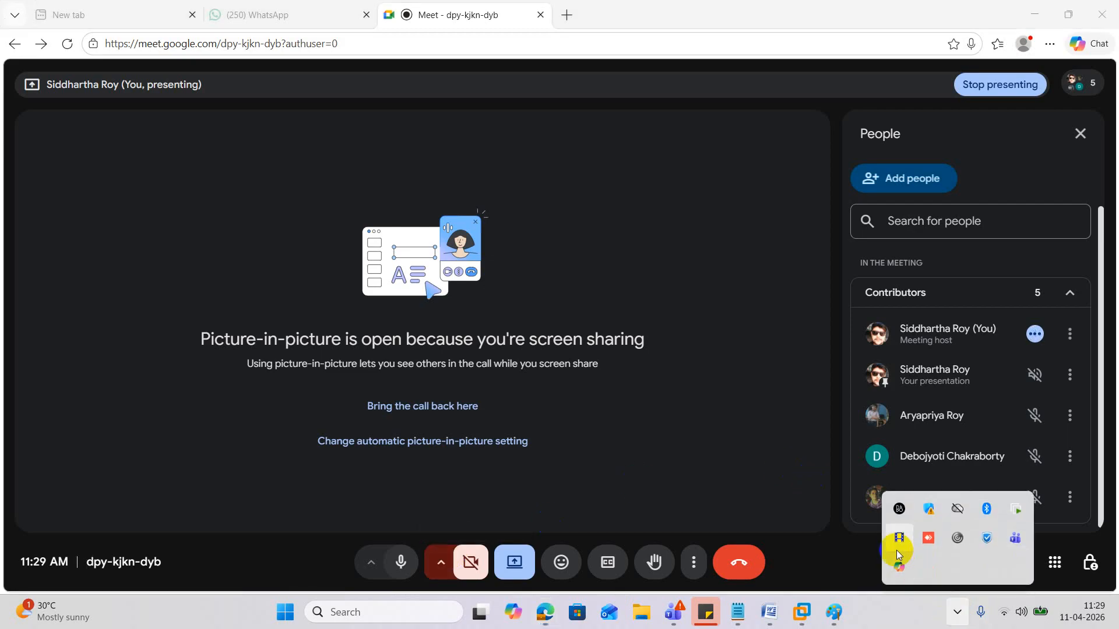